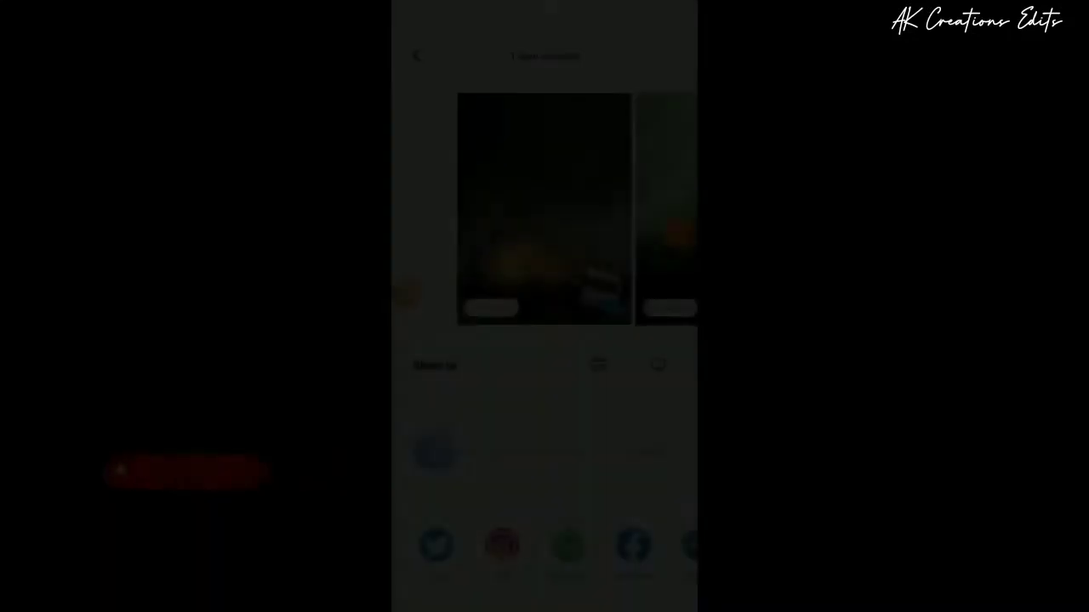
Share the glowing light bulb photo from Android Gallery to SketchBook
left_click_drag(496, 589, 430, 590)
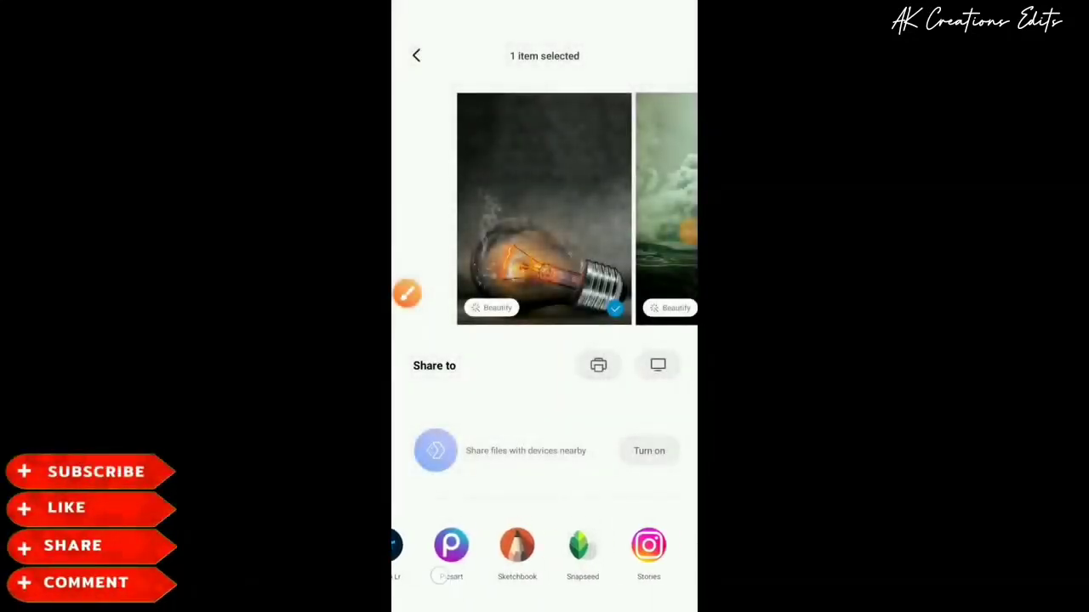
left_click(407, 294)
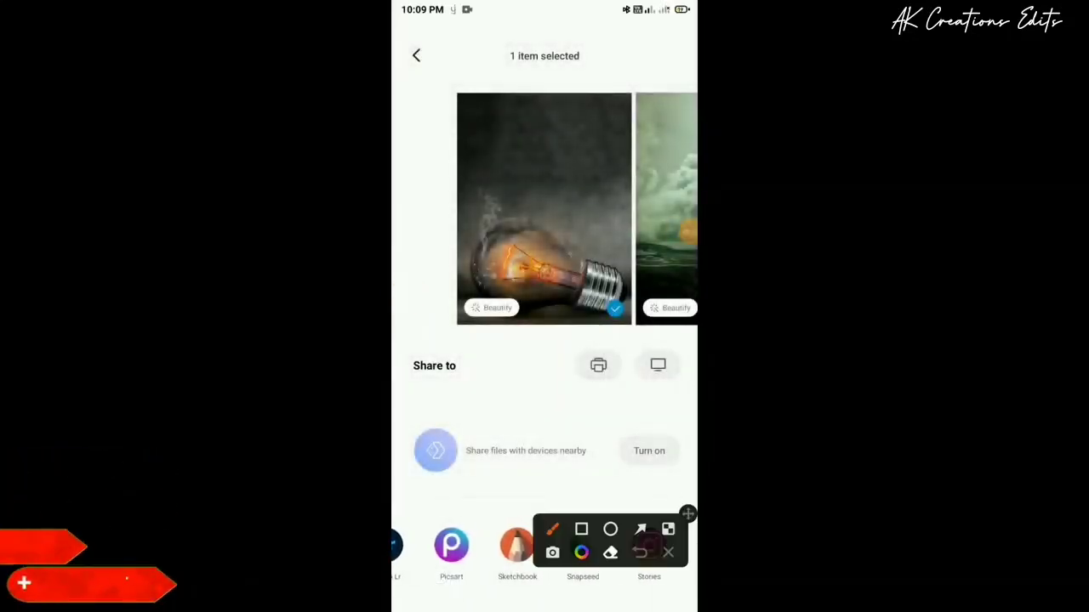
left_click(581, 529)
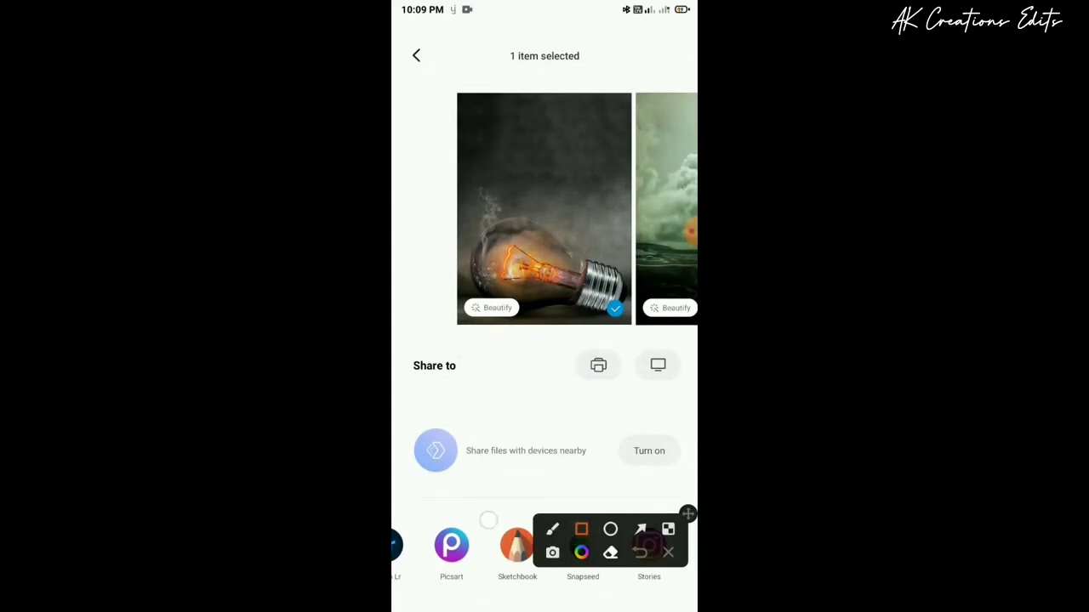
left_click_drag(487, 520, 549, 587)
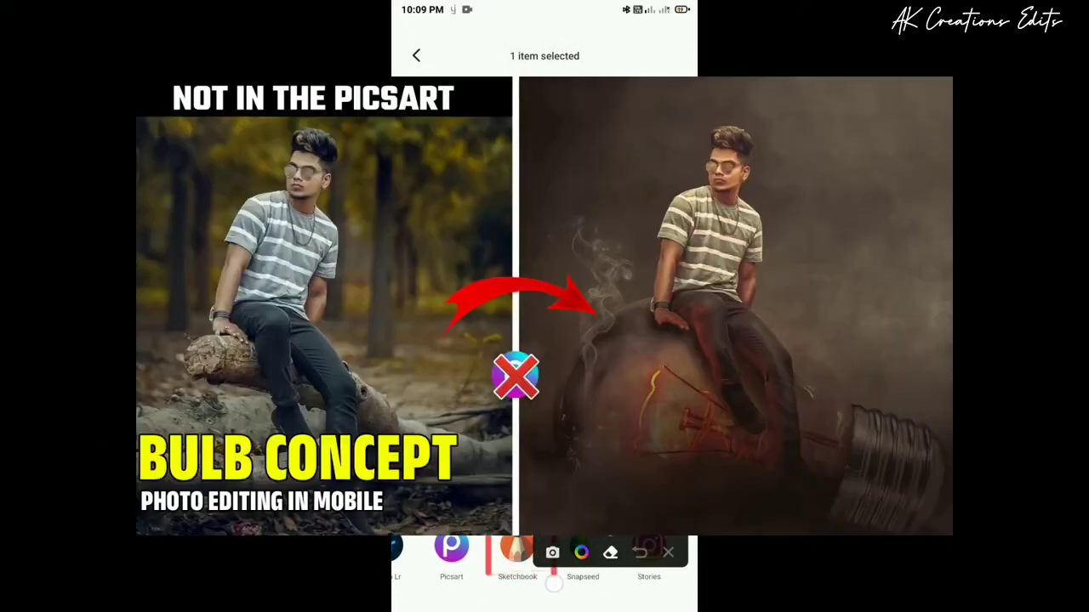
left_click(669, 553)
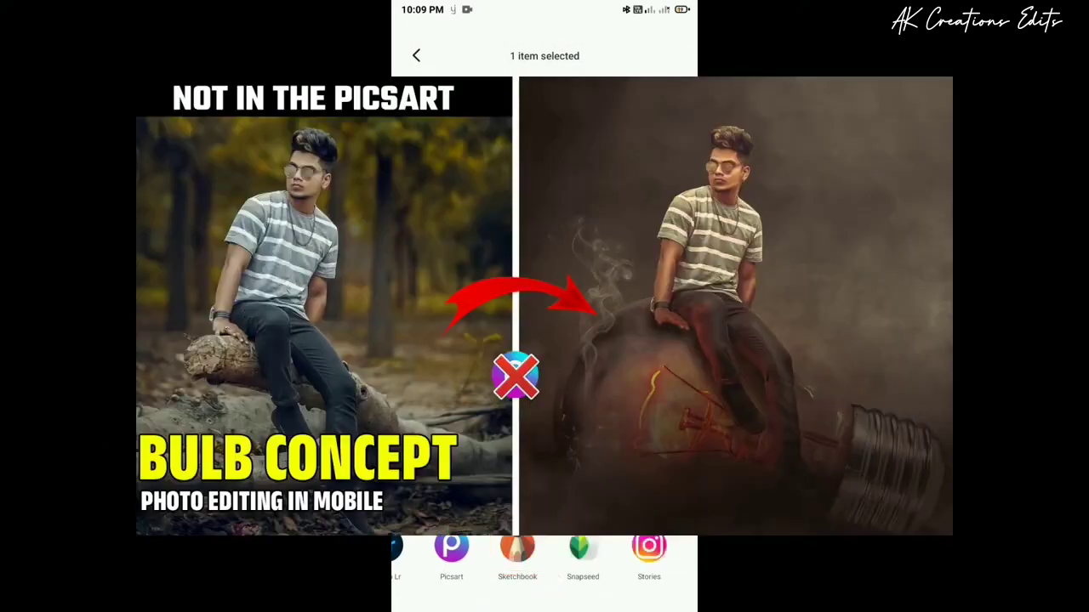
left_click(517, 547)
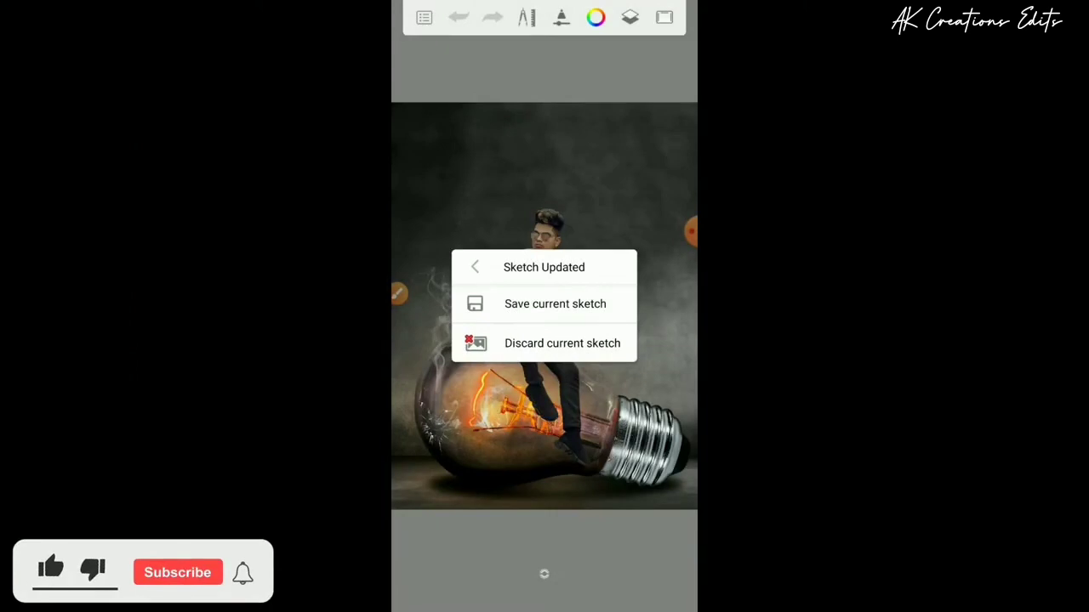
Discard the previous sketch and fit the bulb photo on the canvas
left_click(562, 343)
left_click(637, 323)
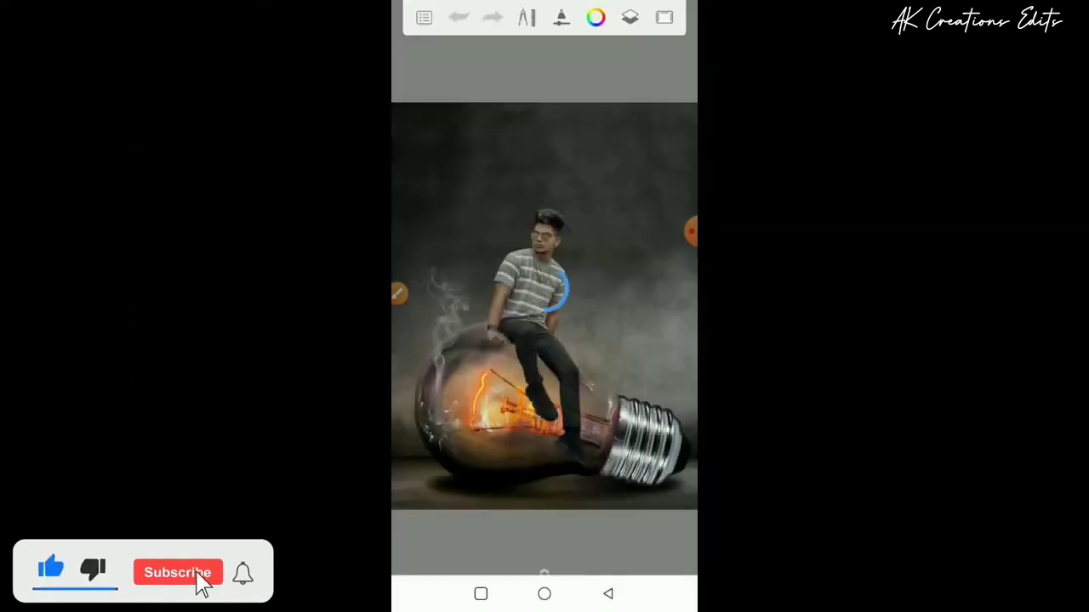
scroll(561, 366, "down", 3)
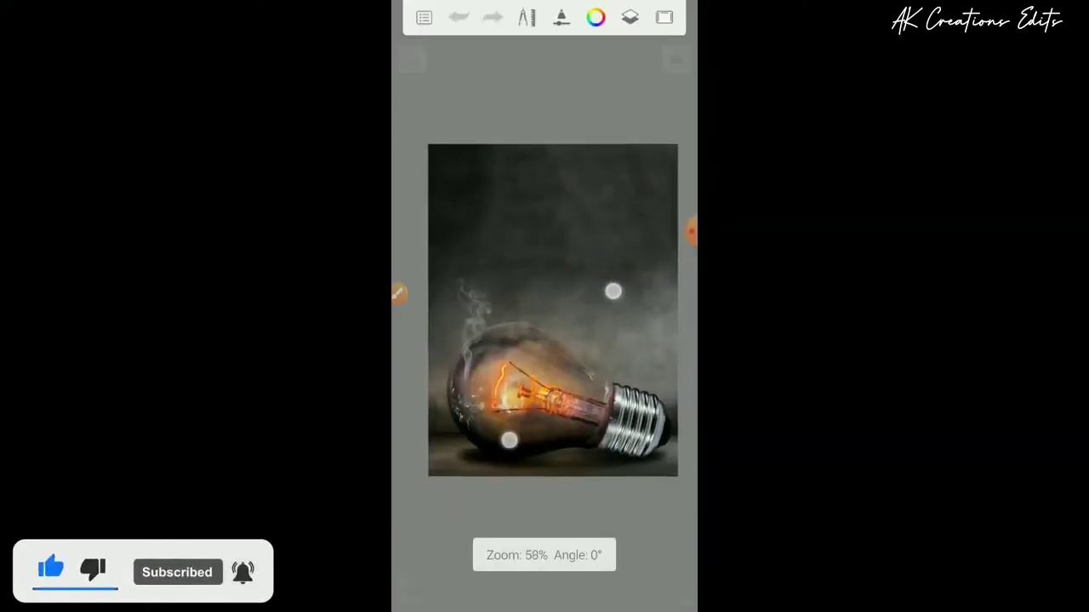
scroll(561, 366, "down", 1)
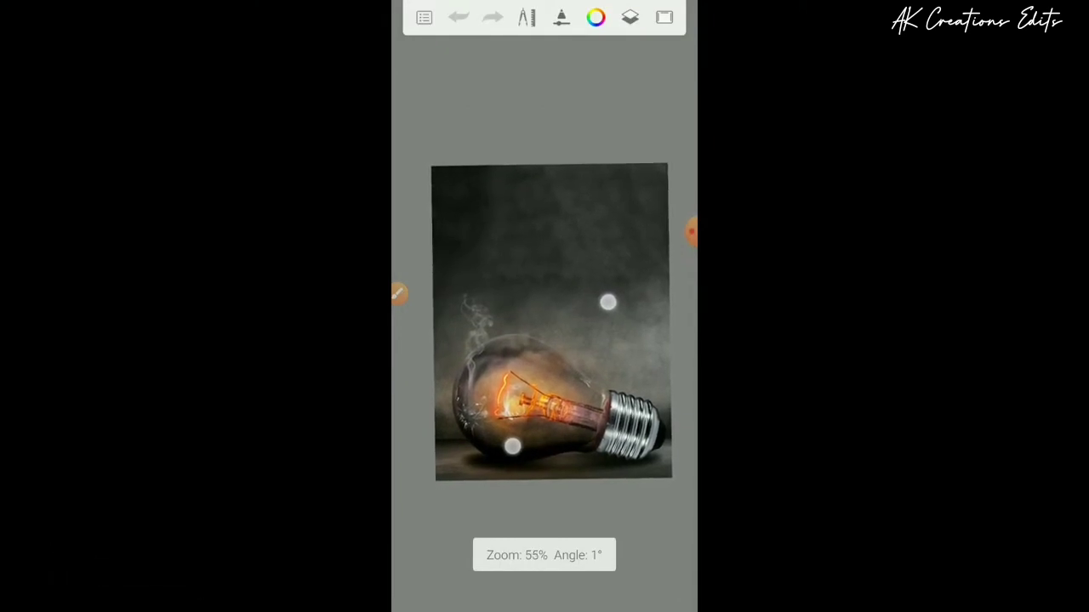
scroll(561, 374, "up", 1)
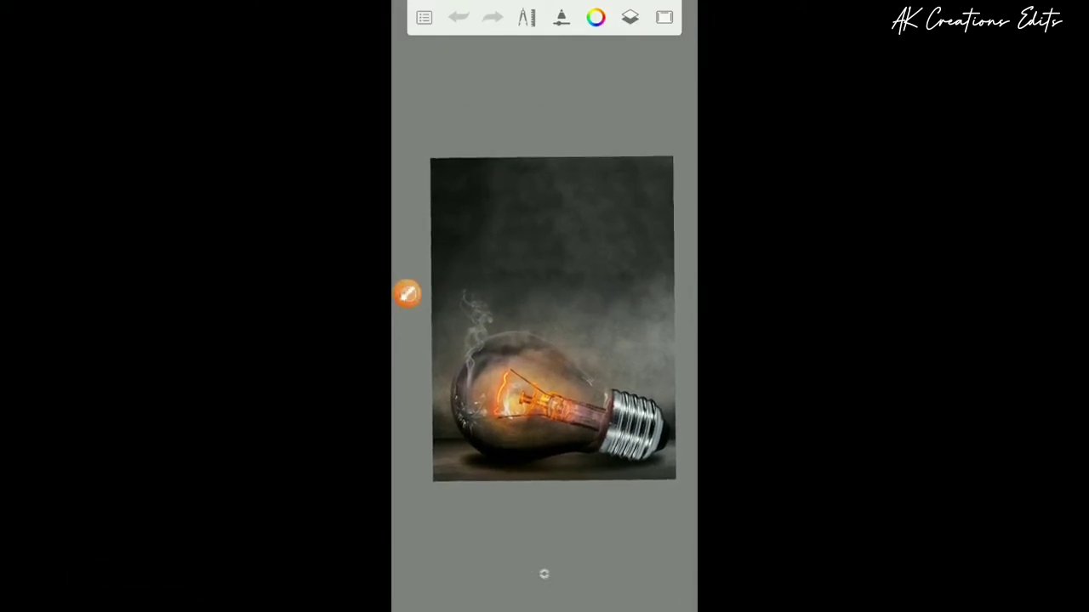
Check the Layers panel to confirm the bulb photo is the Background layer
left_click(400, 294)
left_click(668, 553)
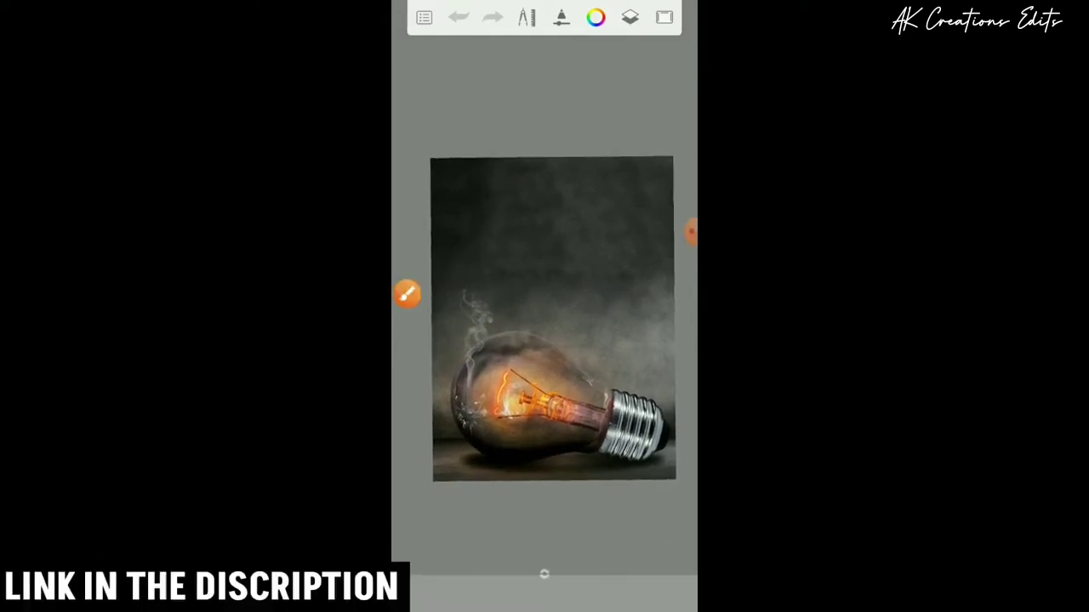
left_click(629, 17)
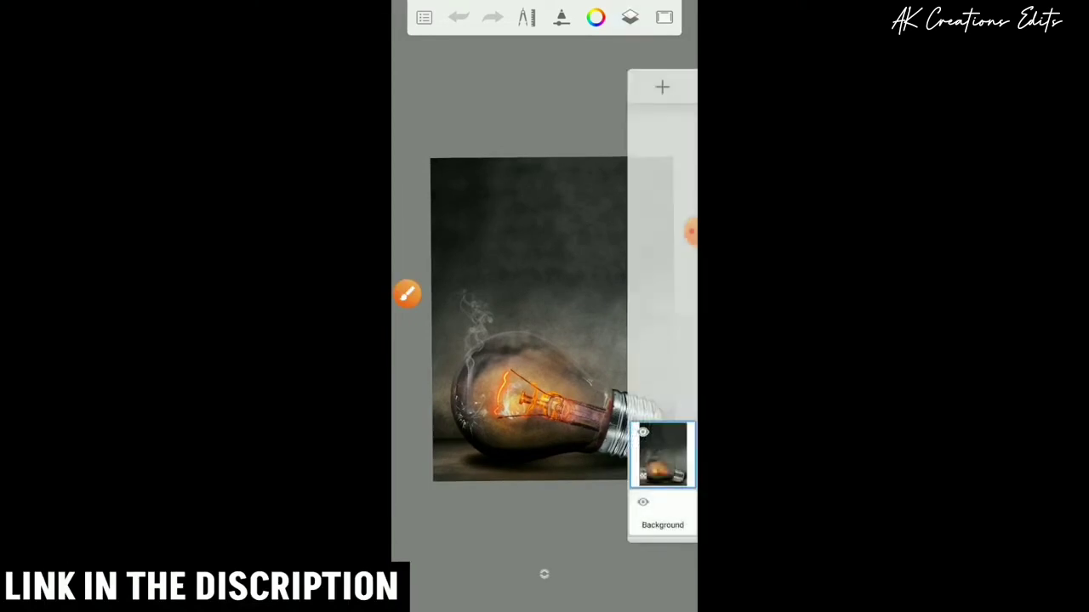
left_click(584, 111)
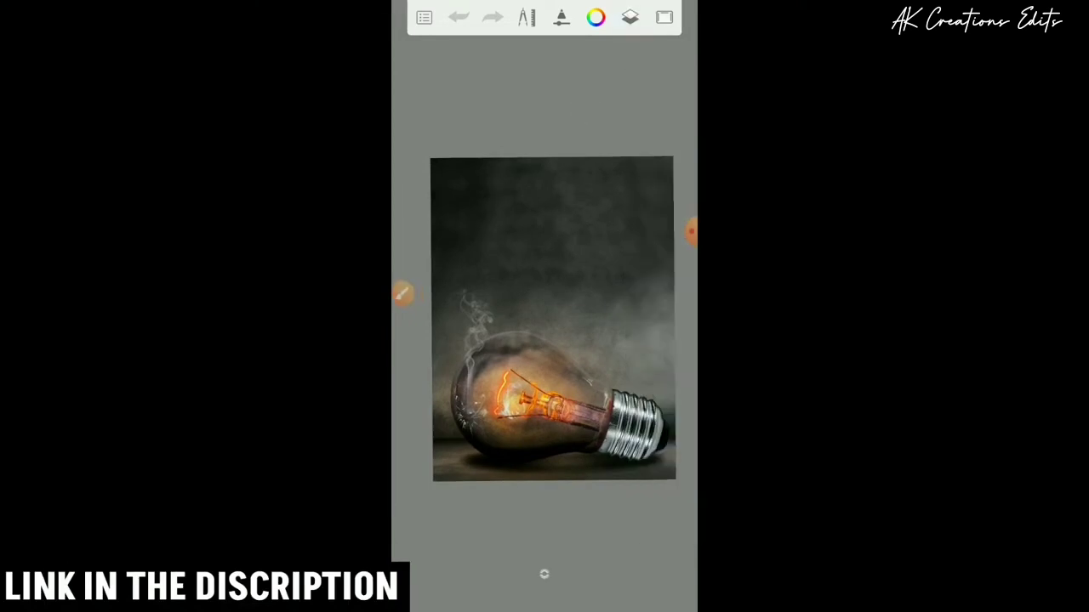
left_click(526, 17)
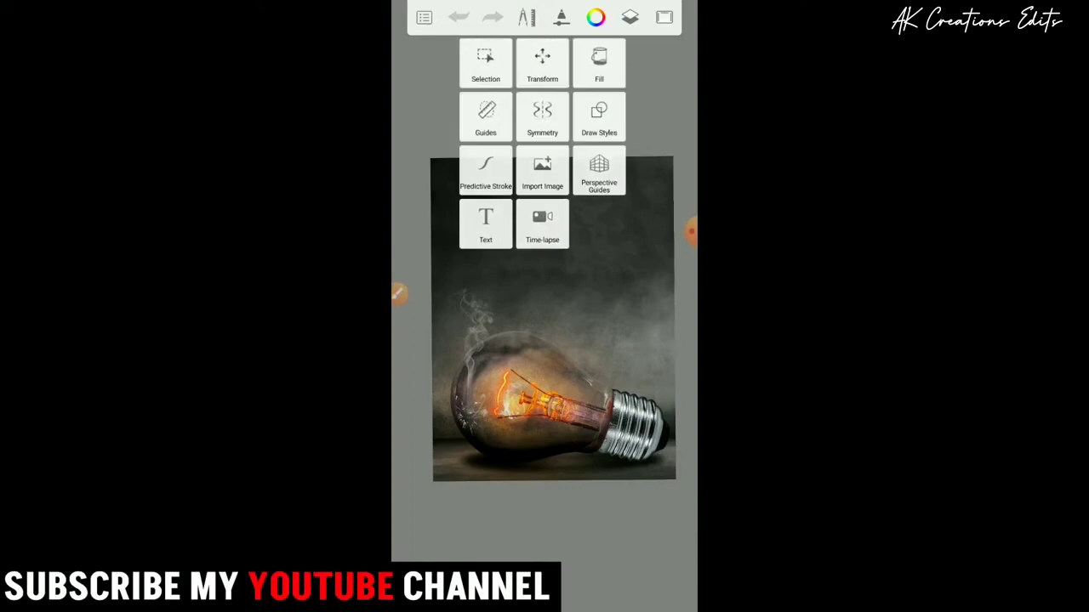
Import the man's cutout photo from Recent files onto the bulb picture
left_click(541, 175)
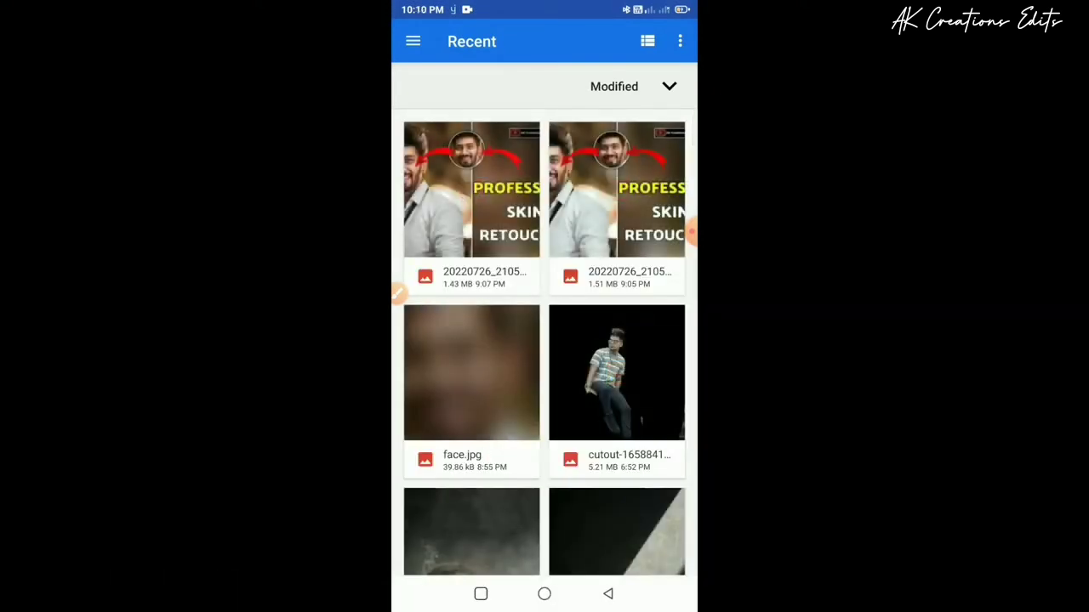
left_click(643, 347)
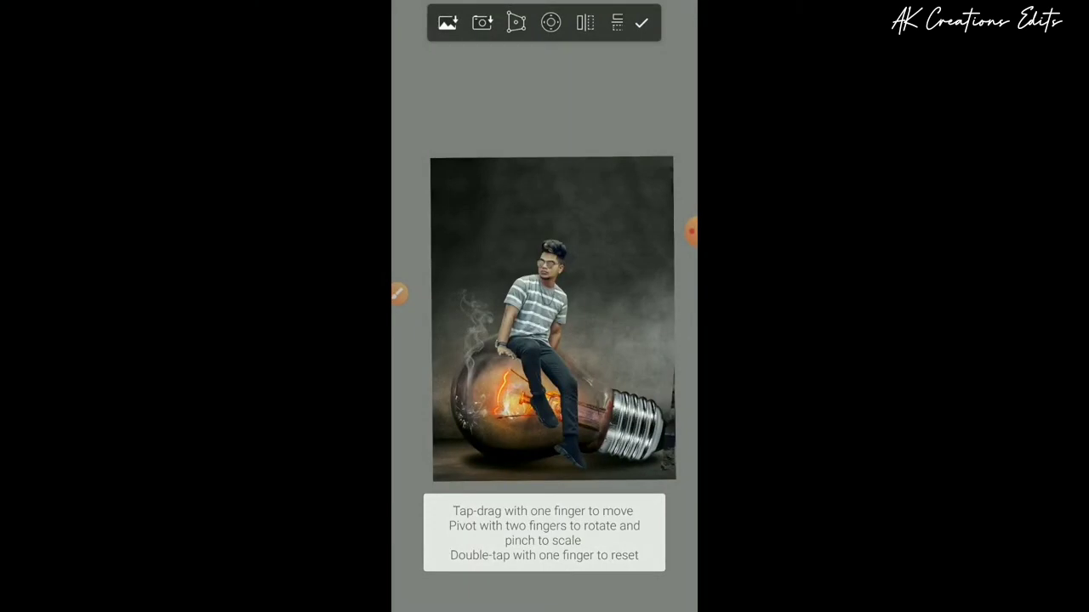
Move the man onto the bulb, scale him to 92%, and commit the placement
mouse_move(534, 302)
left_mouse_down()
mouse_move(539, 272)
mouse_move(548, 294)
left_mouse_up()
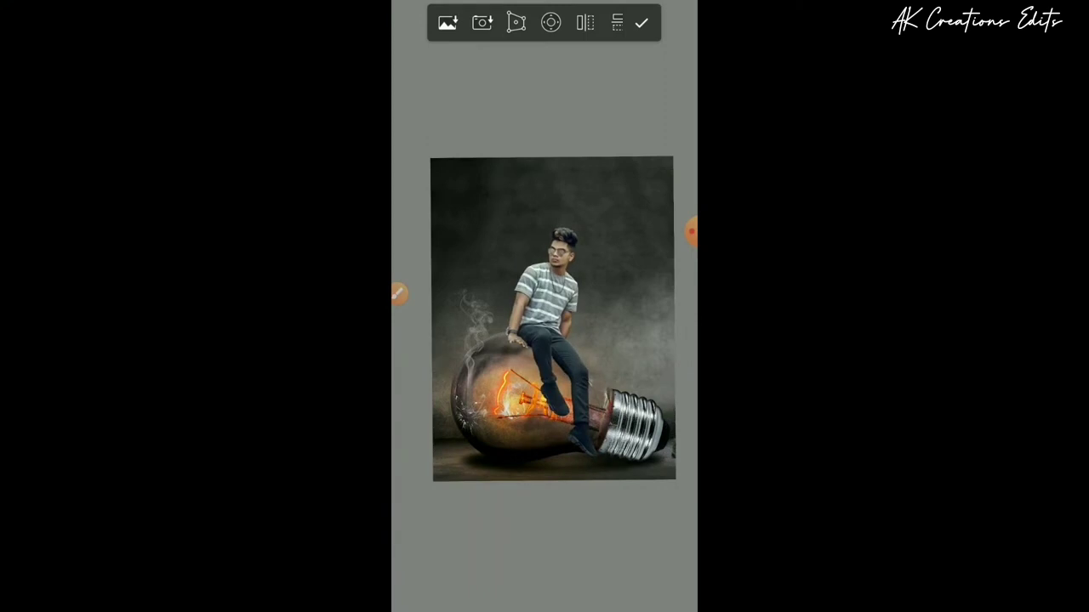
mouse_move(595, 424)
left_mouse_down()
mouse_move(588, 404)
mouse_move(592, 419)
mouse_move(575, 419)
mouse_move(592, 429)
left_mouse_up()
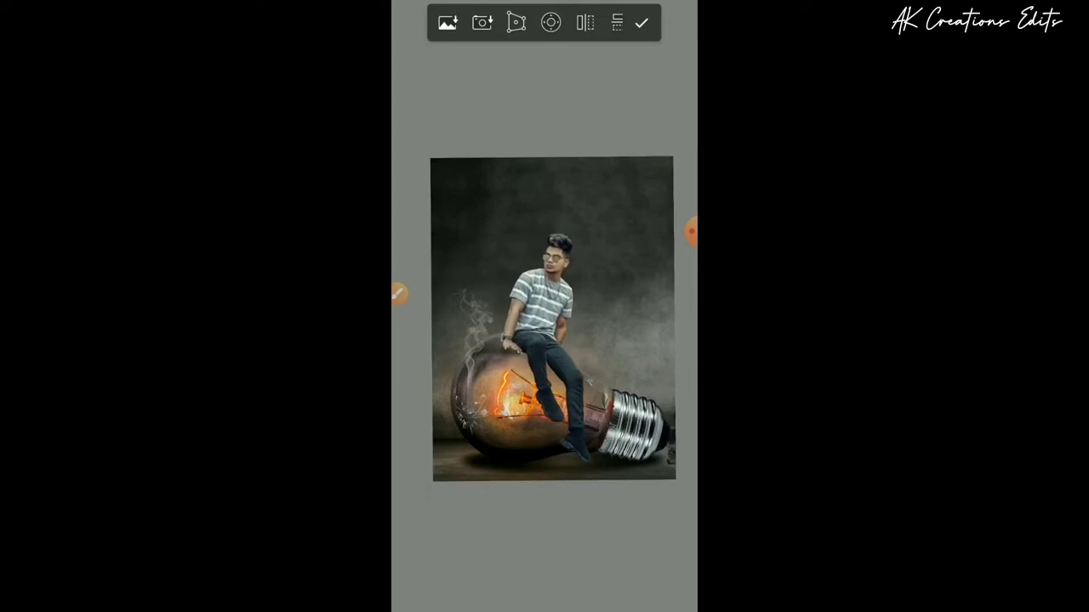
mouse_move(552, 445)
left_mouse_down()
mouse_move(552, 428)
mouse_move(551, 437)
left_mouse_up()
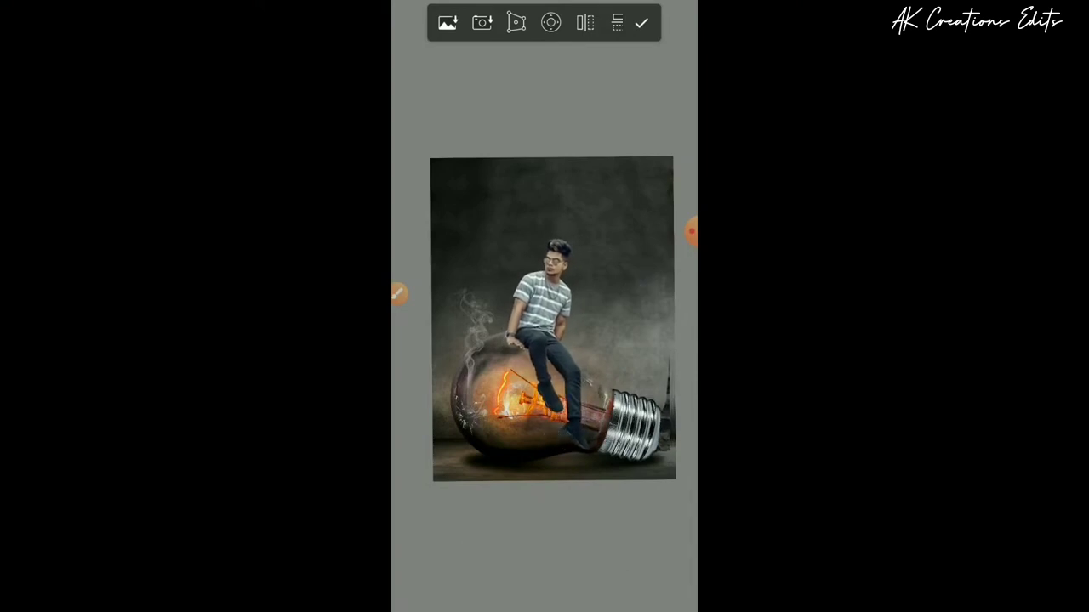
left_click(642, 23)
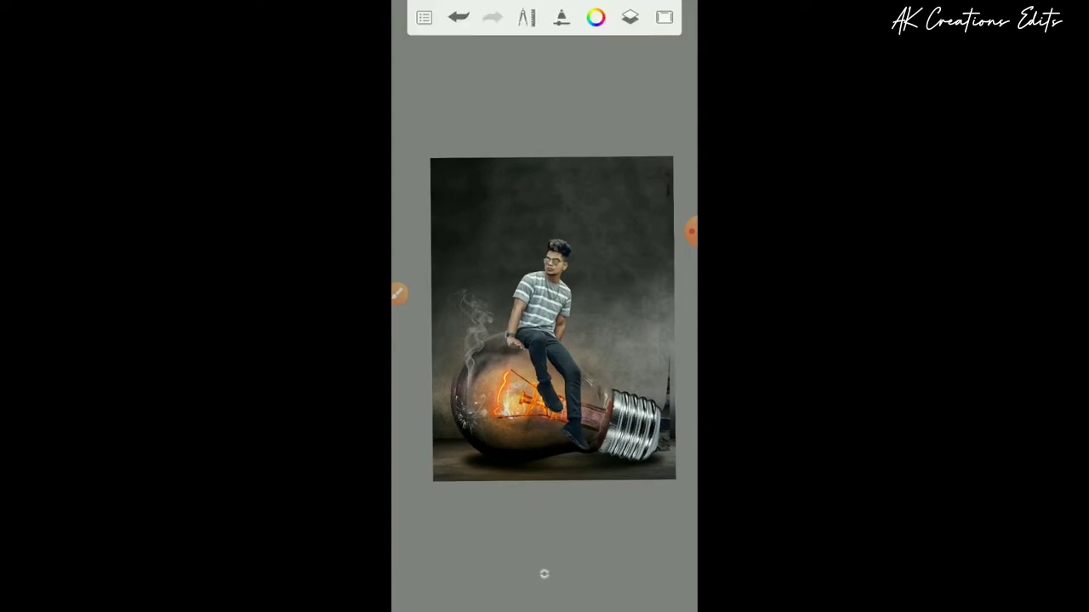
Erase the dark strip along the right edge with the Hard Eraser
left_click(561, 17)
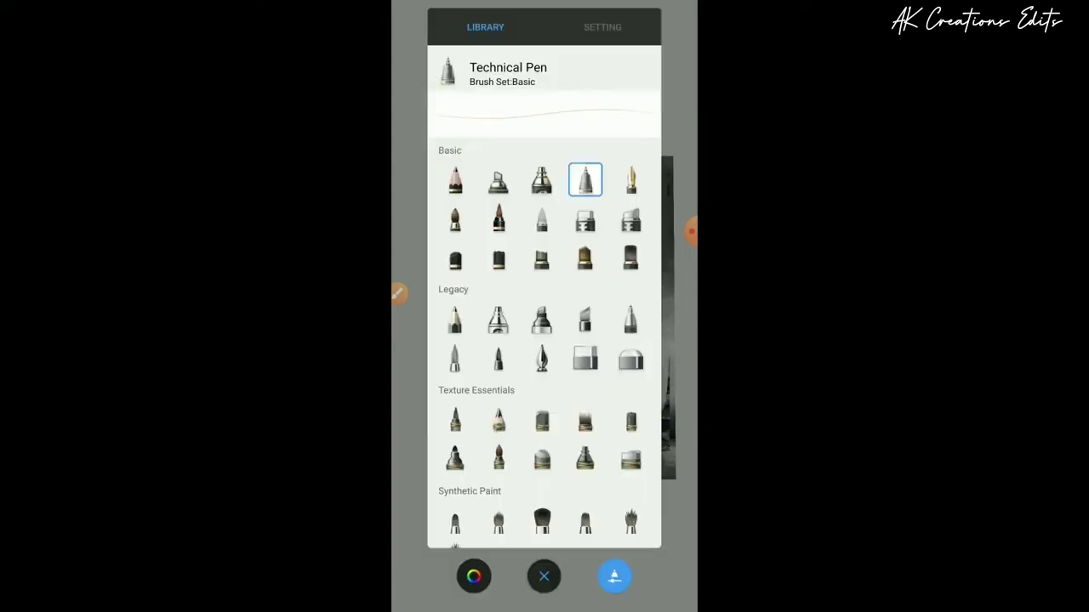
left_click(584, 357)
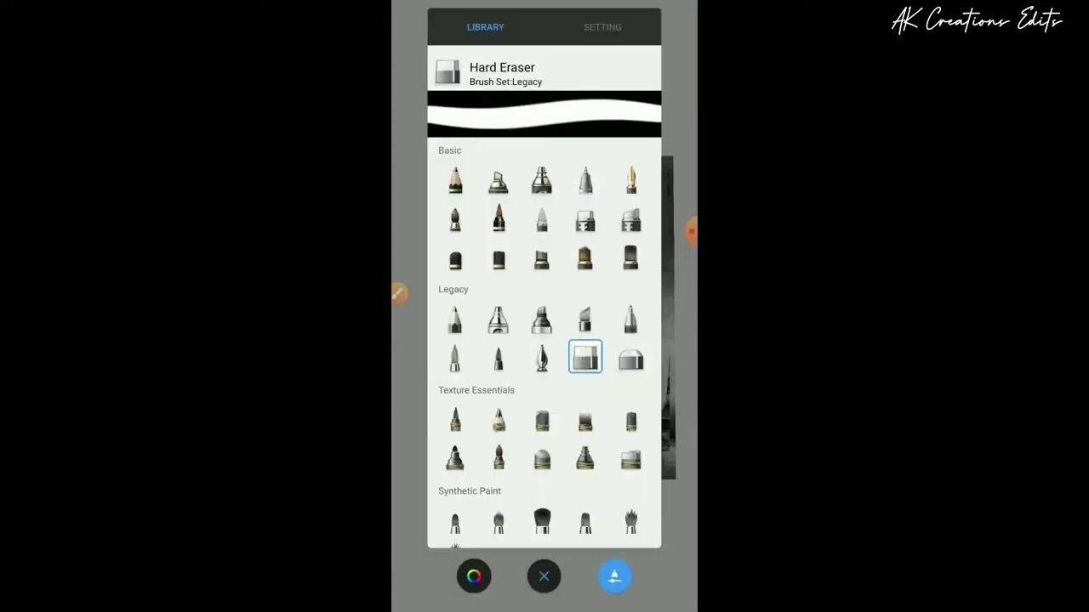
left_click(544, 576)
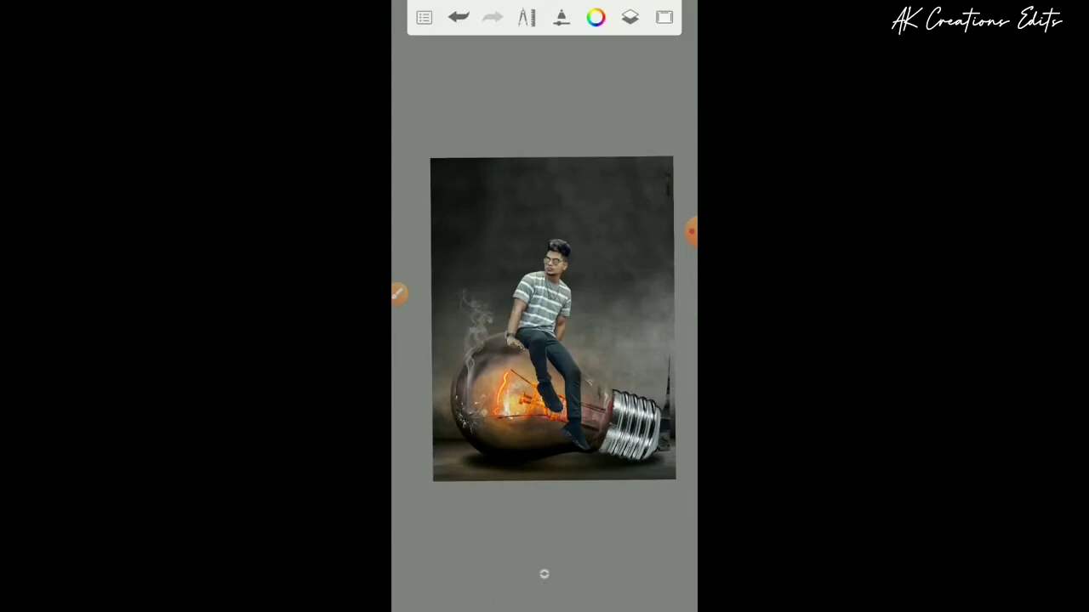
left_click_drag(670, 169, 682, 452)
Enlarge and nudge the man slightly so he sits better on the bulb
scroll(636, 316, "up", 5)
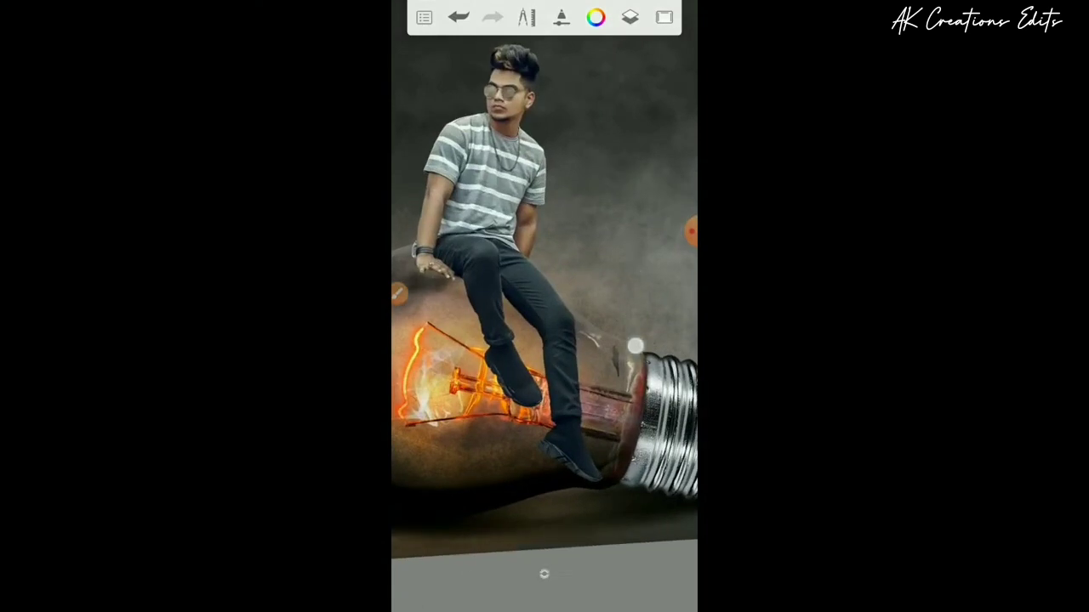
scroll(599, 360, "down", 5)
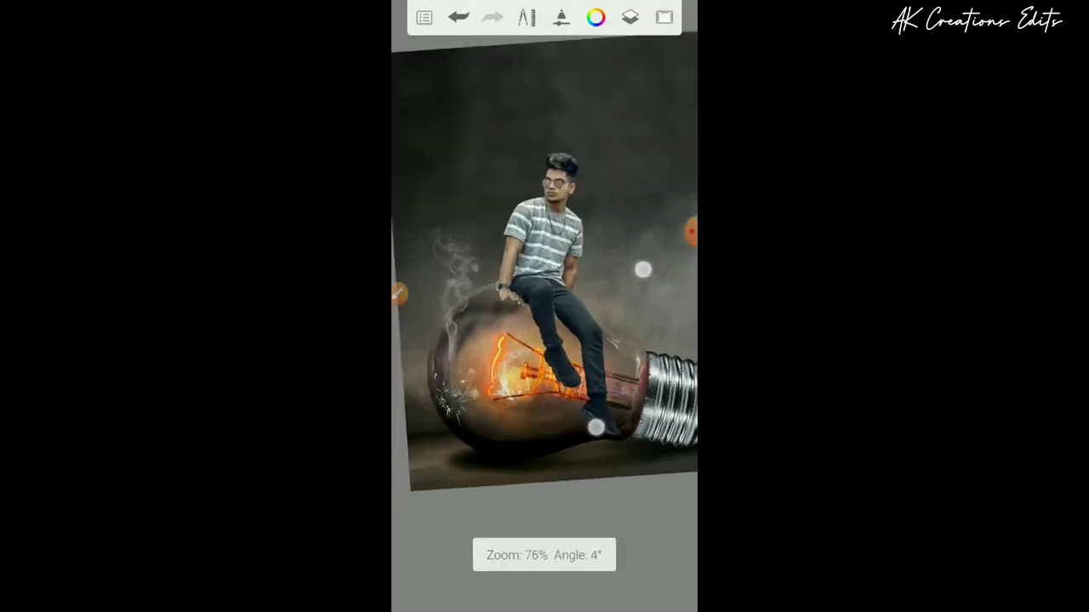
scroll(622, 288, "down", 1)
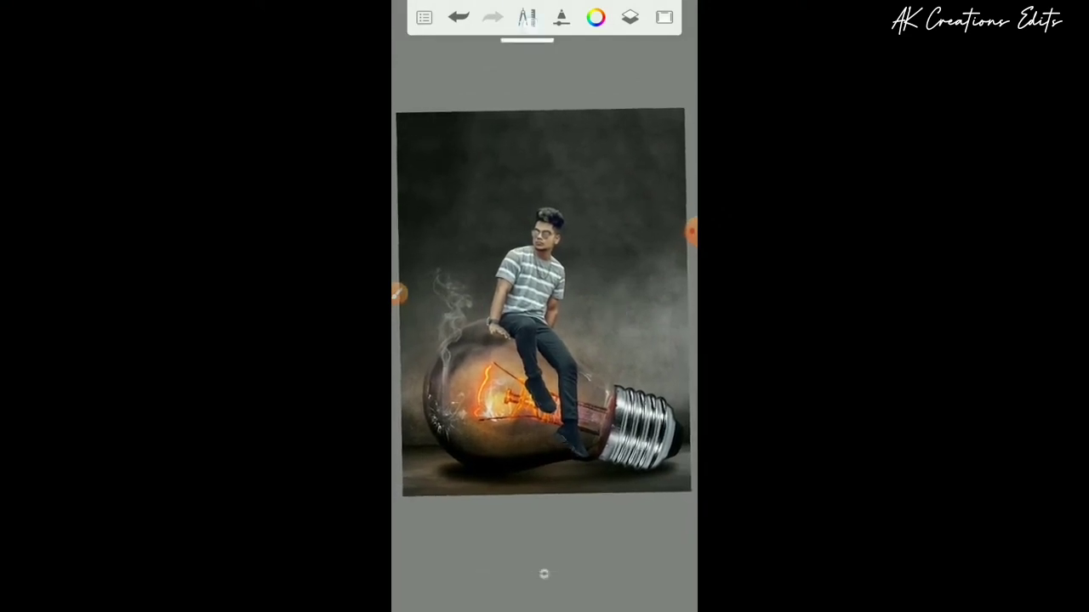
scroll(570, 328, "down", 2)
scroll(569, 329, "up", 2)
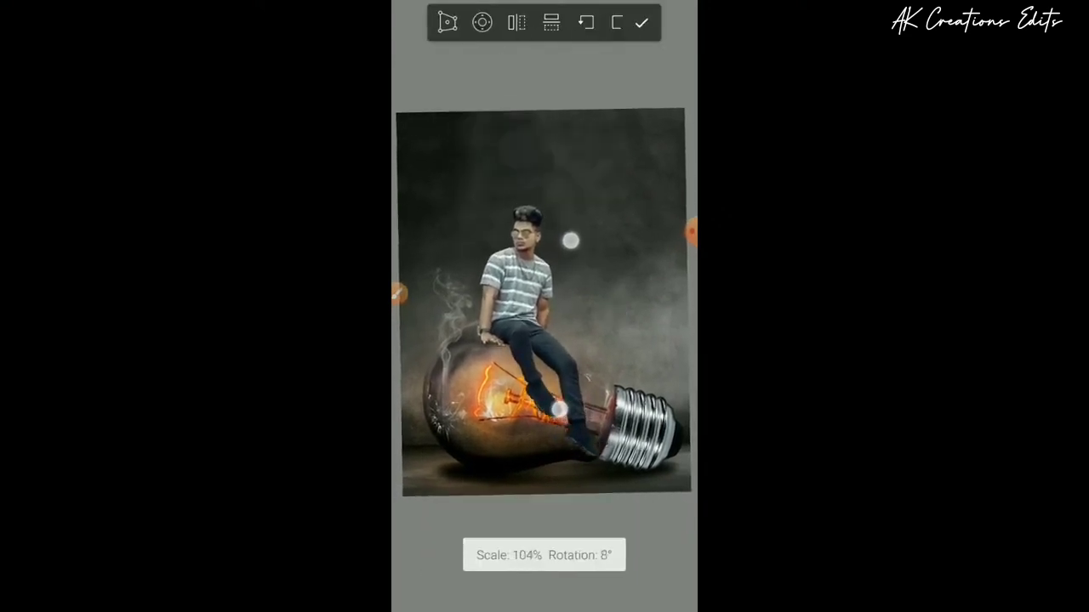
scroll(565, 360, "down", 1)
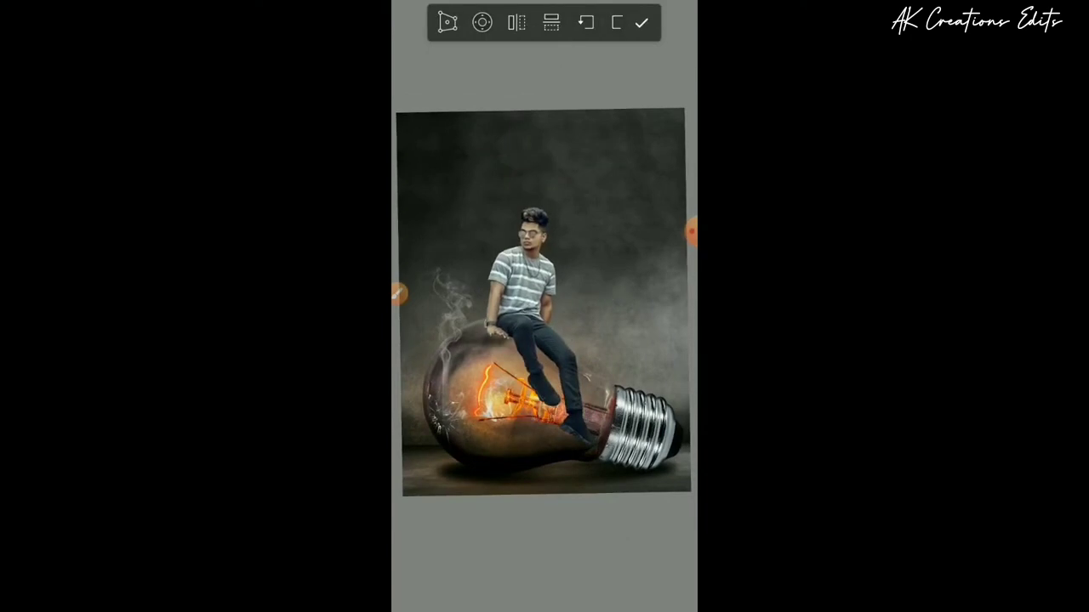
Commit the man's resized placement and duplicate his layer
left_click(641, 23)
left_click(629, 17)
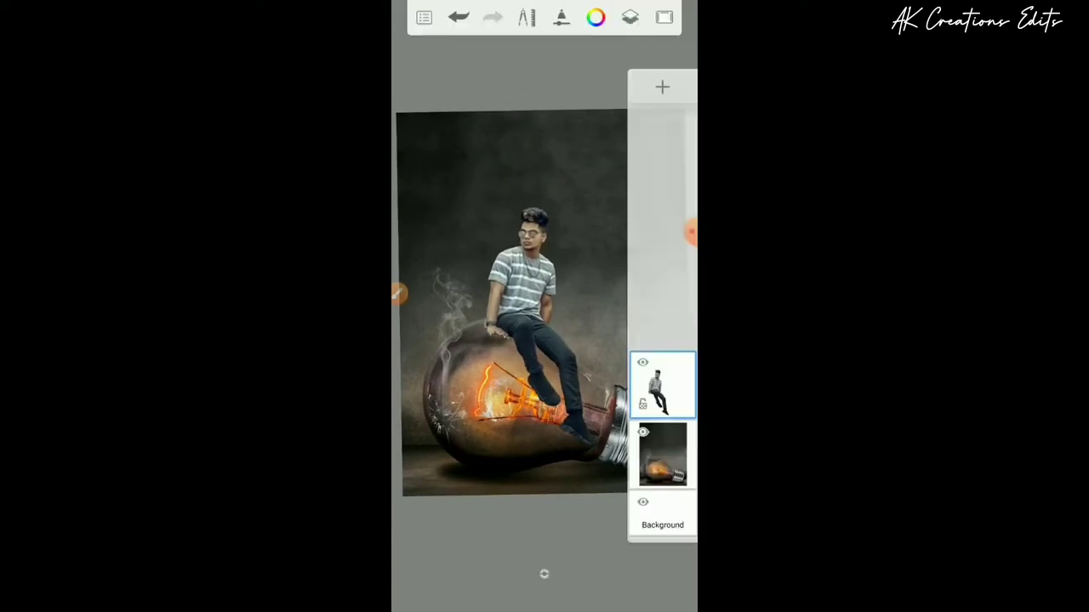
left_click(662, 384)
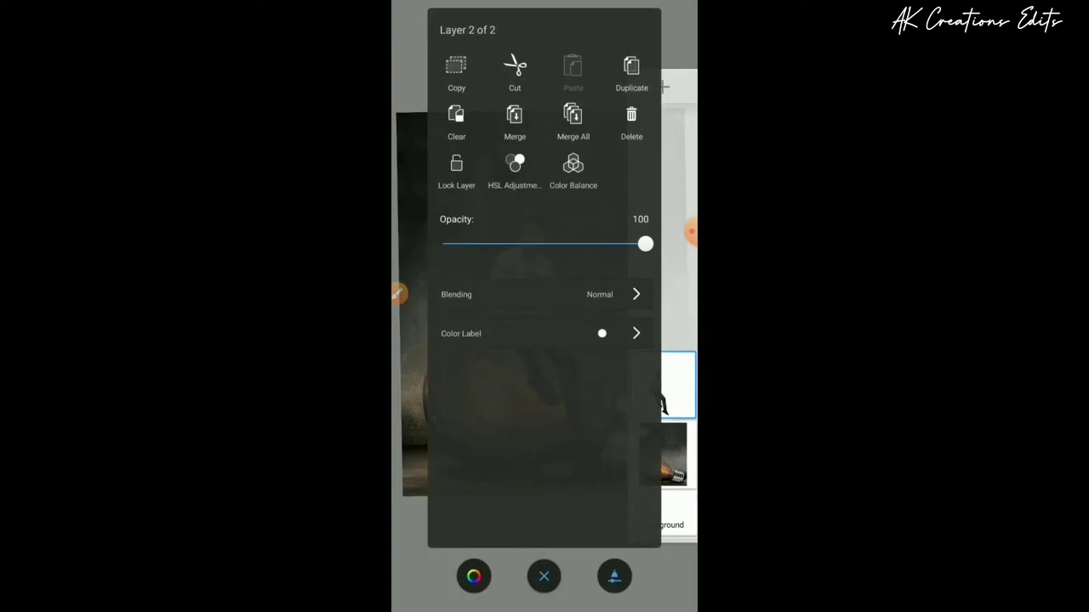
left_click(631, 72)
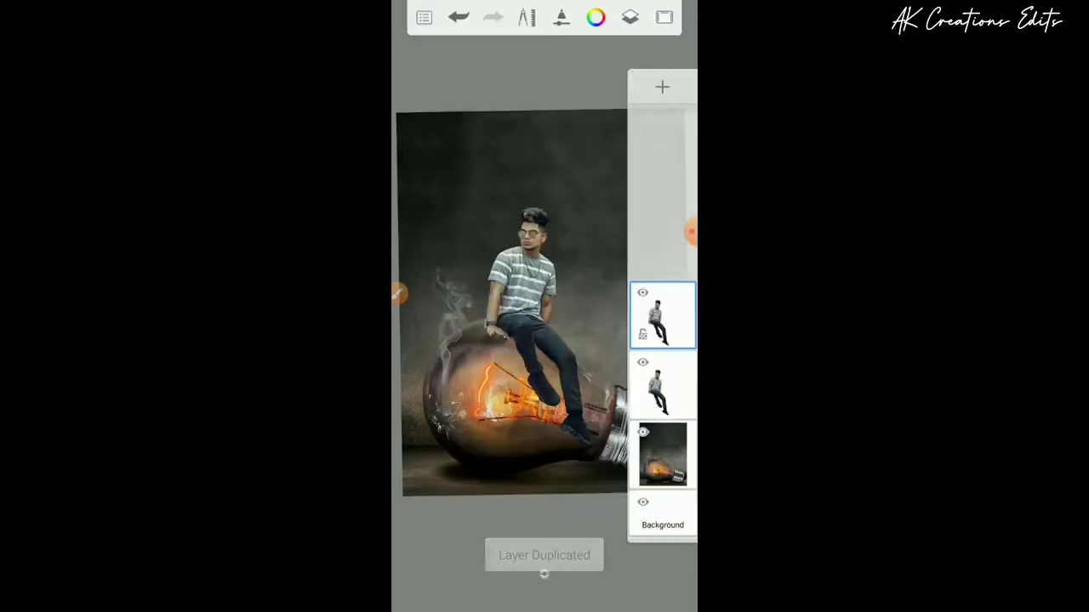
Lower the lightness of the man's duplicate layer slightly with HSL Adjustment
left_click(662, 315)
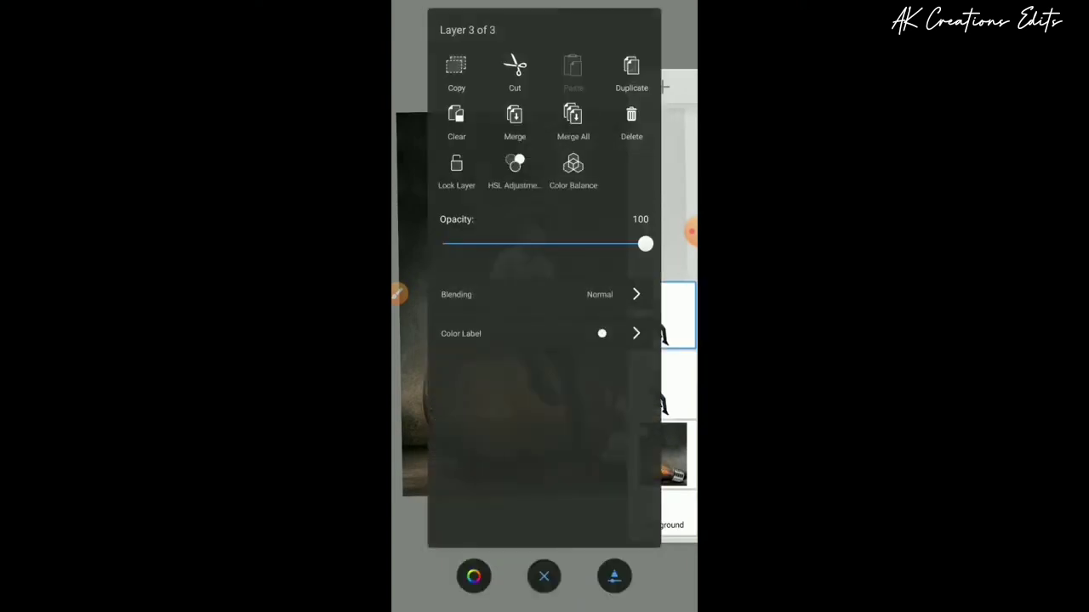
left_click(515, 166)
mouse_move(544, 587)
left_mouse_down()
mouse_move(520, 587)
mouse_move(533, 587)
left_mouse_up()
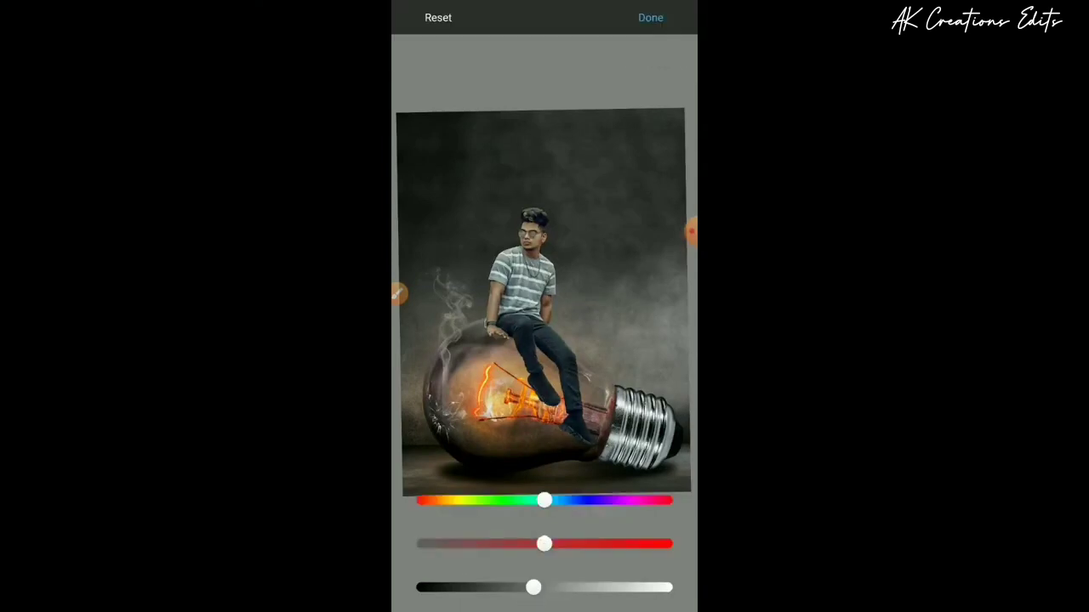
left_click(650, 17)
Color-balance the copy: cyan-red to 7, slightly toward blue, magenta-green to -13
left_click(627, 17)
left_click(661, 316)
left_click_drag(544, 500, 566, 500)
left_click_drag(544, 587, 559, 587)
mouse_move(544, 544)
left_mouse_down()
mouse_move(565, 545)
mouse_move(527, 544)
left_mouse_up()
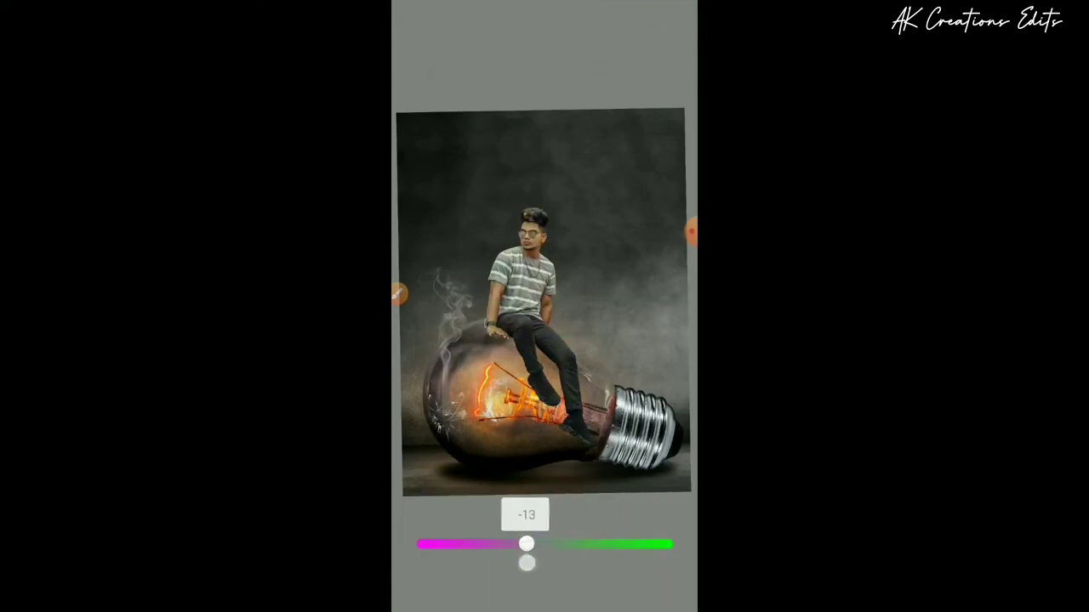
left_click(650, 17)
left_click(662, 384)
Add two empty layers above and below the man, selecting the one beneath him
left_click(544, 576)
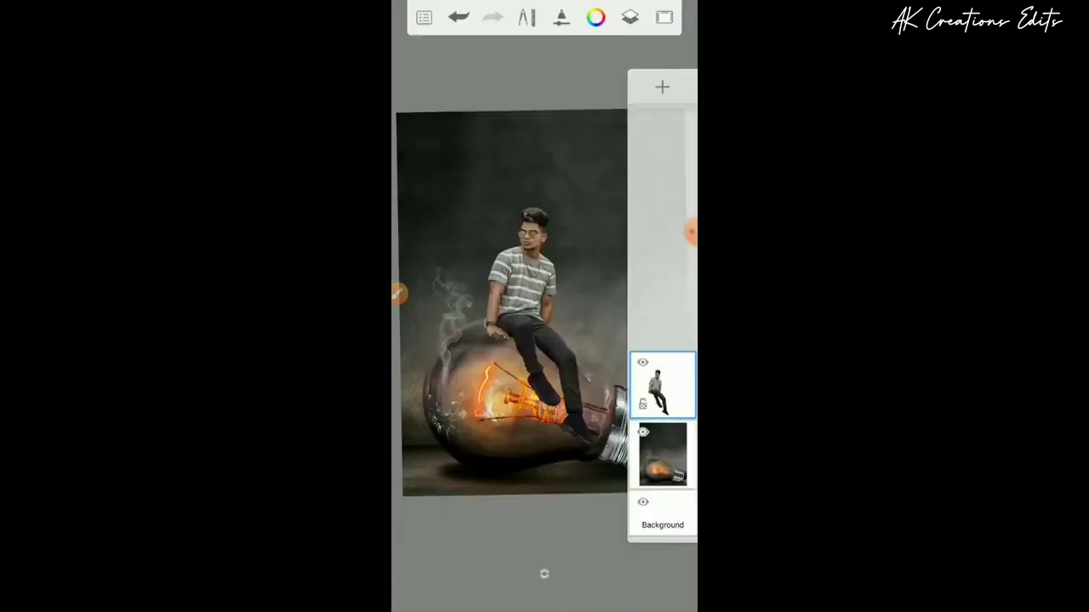
left_click(662, 86)
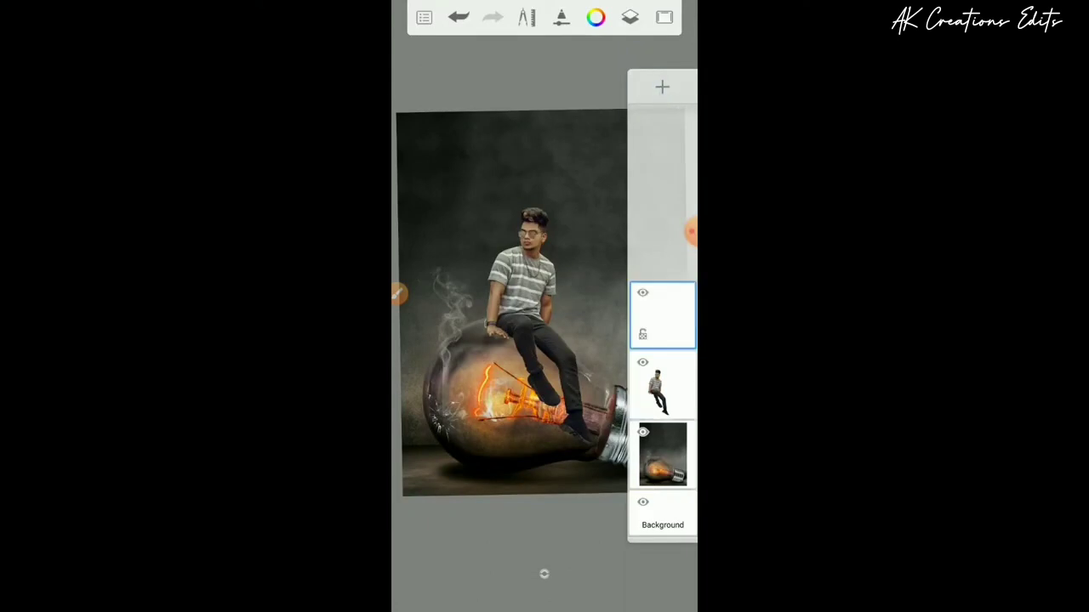
left_click_drag(662, 314, 662, 385)
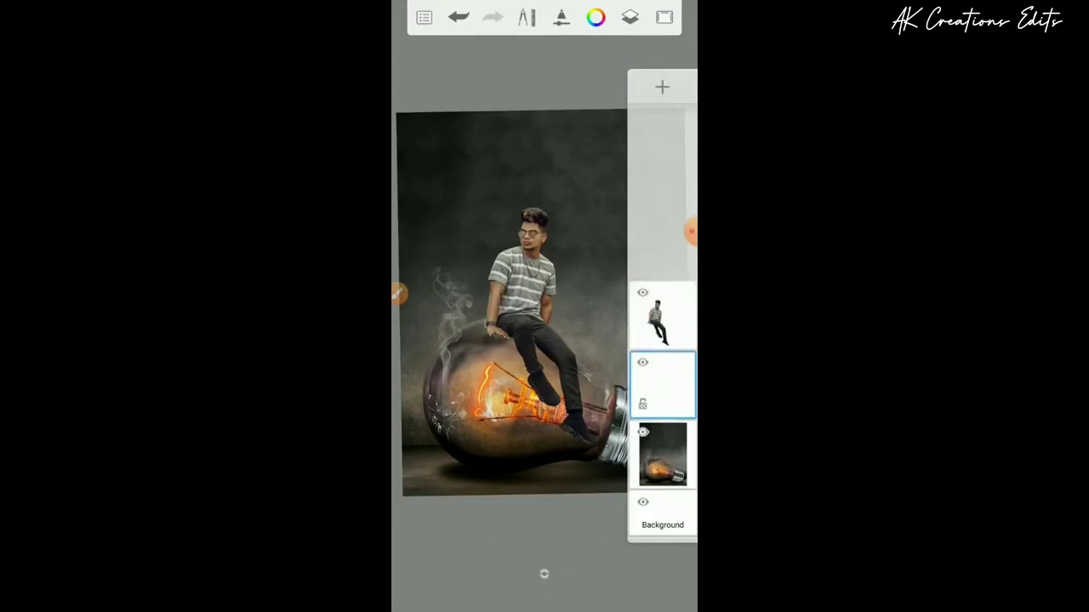
left_click(662, 86)
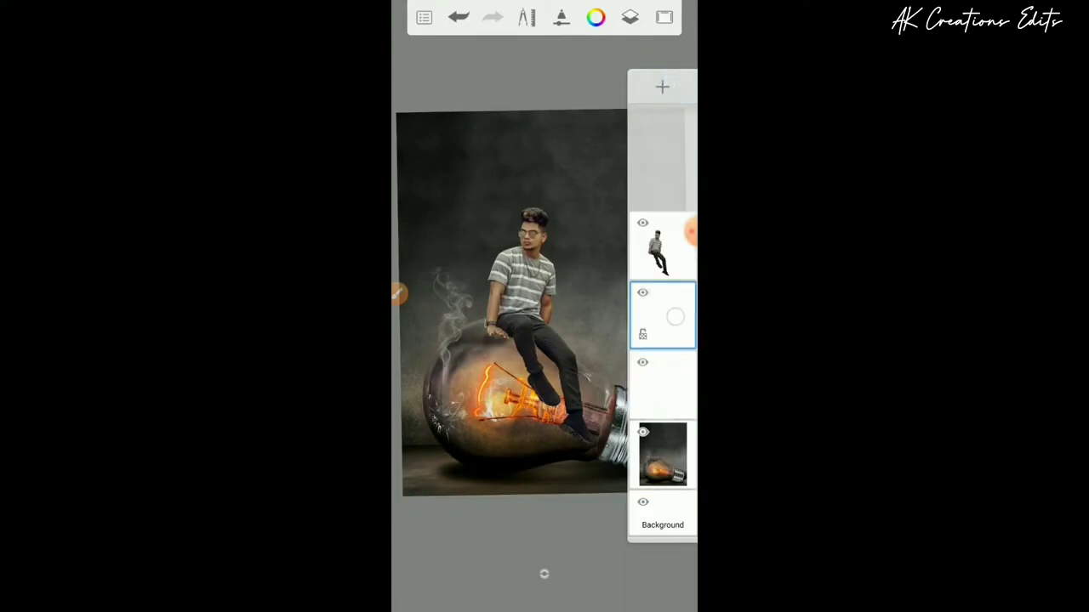
left_click_drag(674, 316, 668, 246)
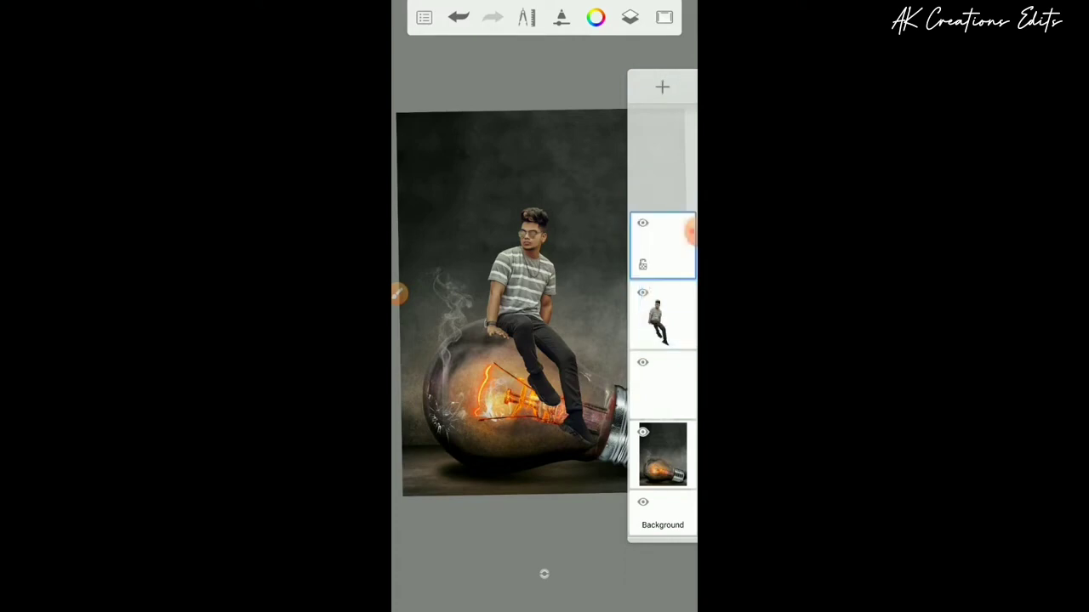
left_click(661, 385)
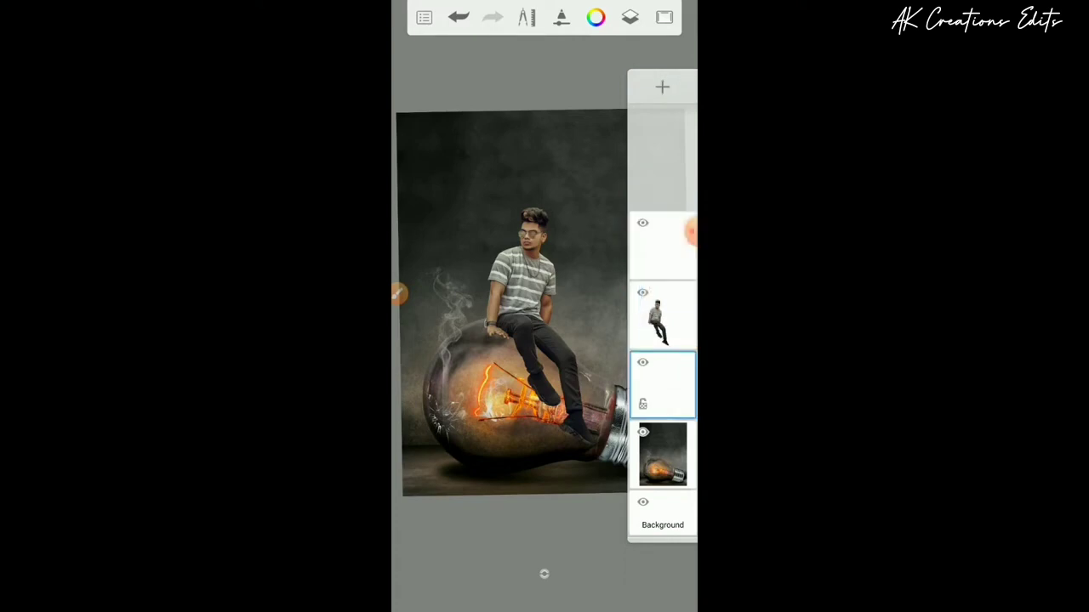
left_click(526, 17)
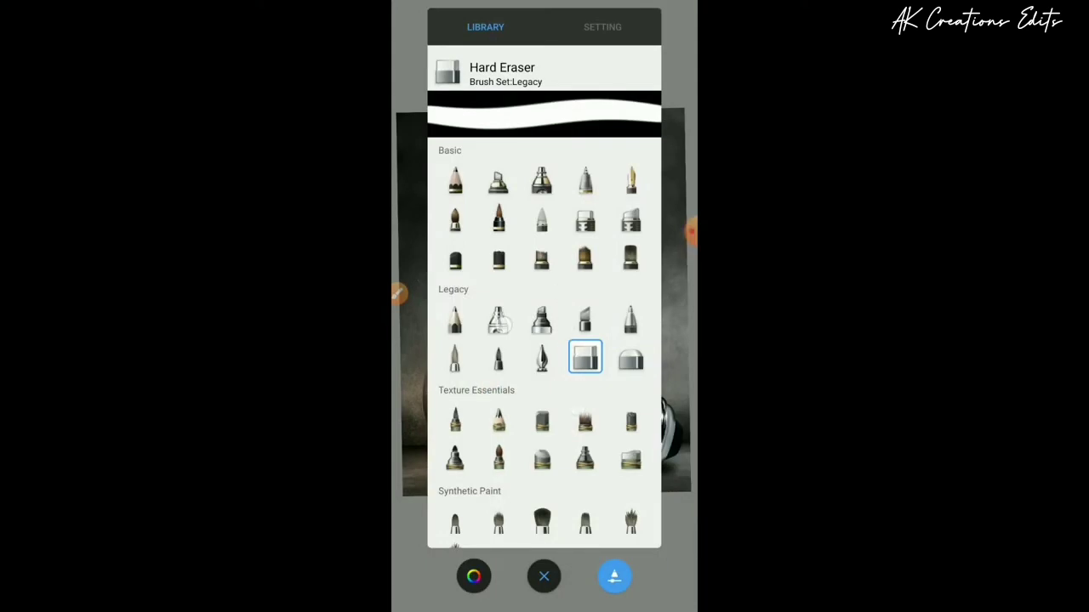
Select the Legacy Airbrush with size 99.9 and 10% flow
left_click(499, 321)
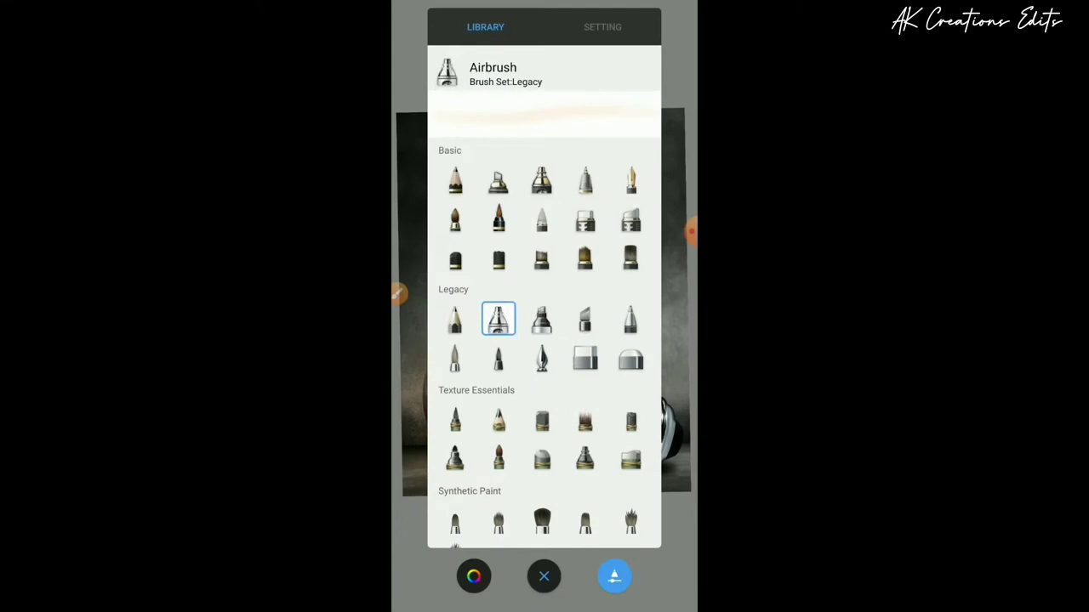
left_click(603, 27)
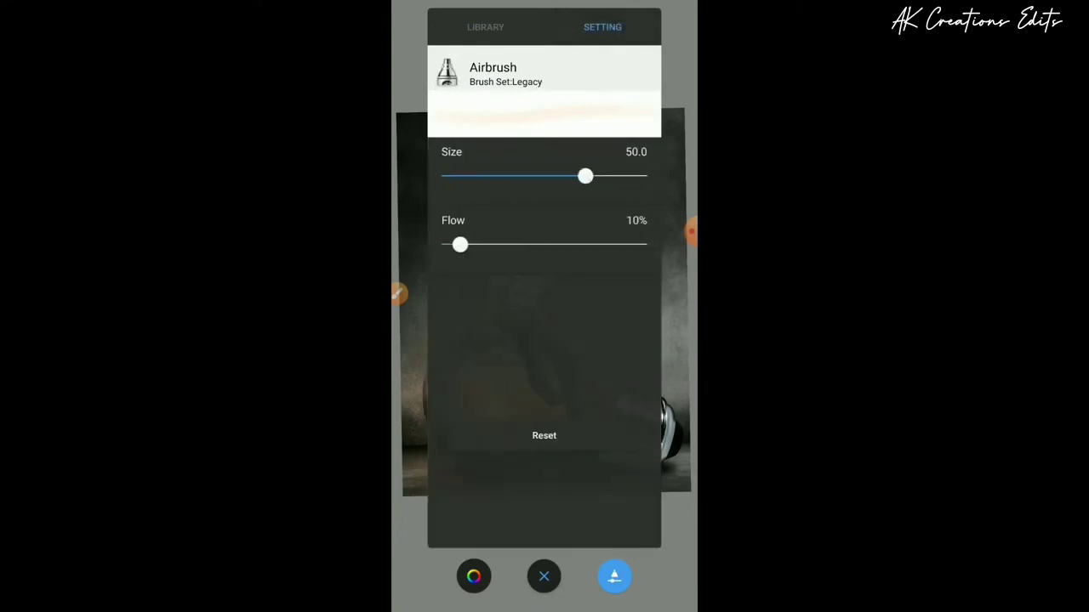
left_click_drag(586, 178, 611, 222)
mouse_move(462, 247)
left_mouse_down()
mouse_move(644, 280)
mouse_move(459, 312)
mouse_move(573, 323)
mouse_move(466, 357)
left_mouse_up()
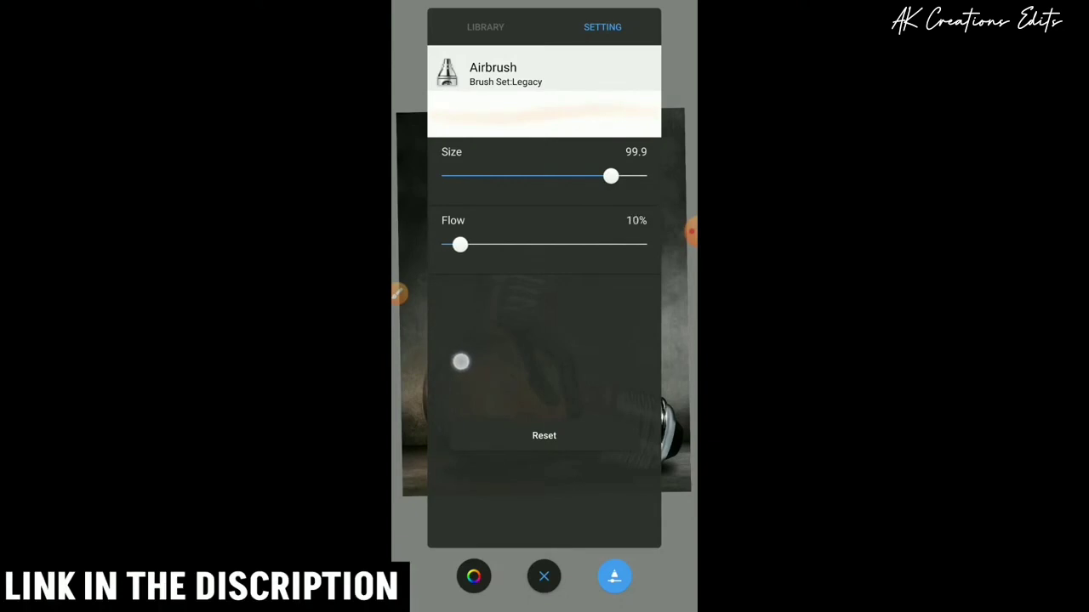
left_click(543, 575)
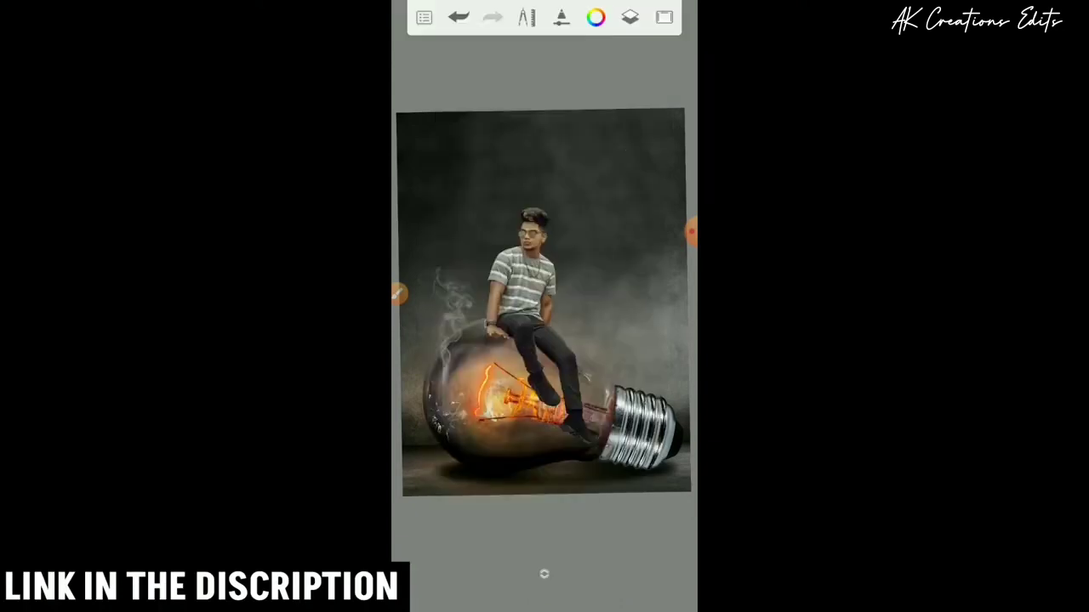
Set the painting colour to black (000000) in the colour picker
scroll(582, 358, "up", 3)
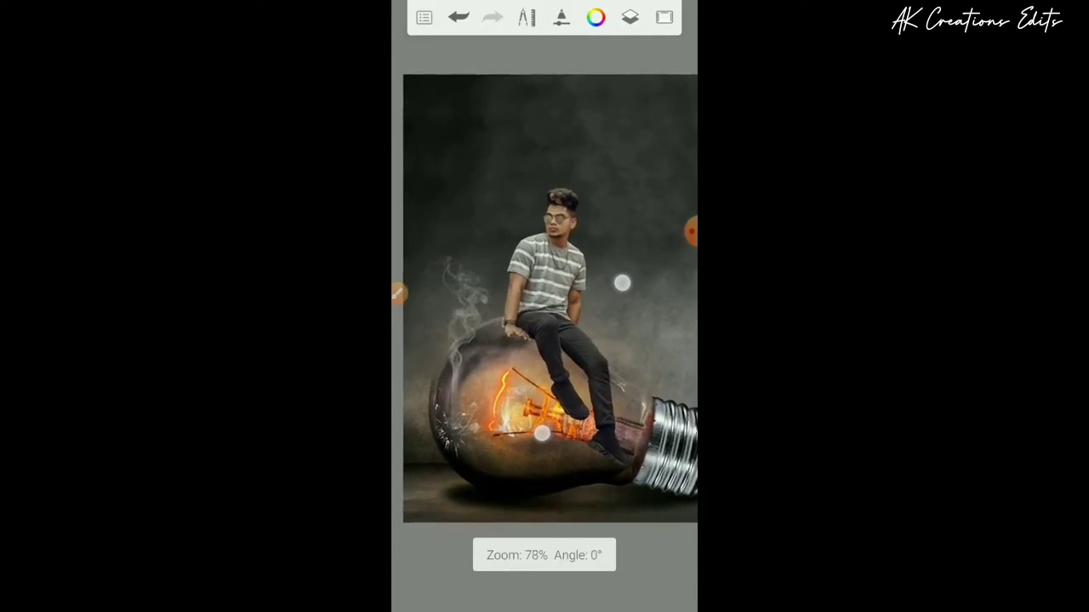
left_click_drag(622, 283, 618, 283)
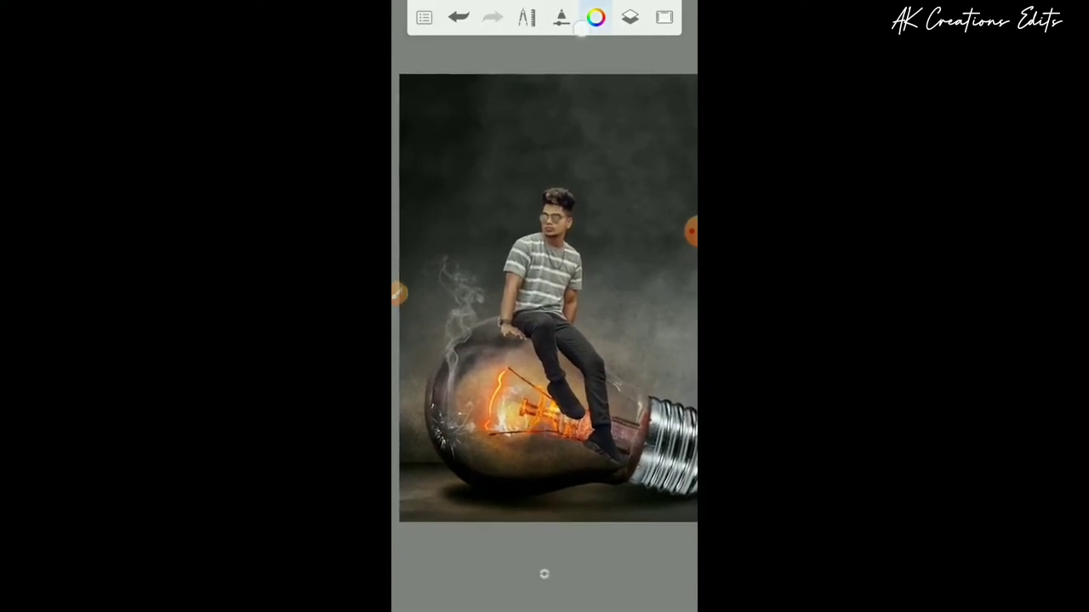
left_click(595, 17)
left_click_drag(596, 224, 544, 389)
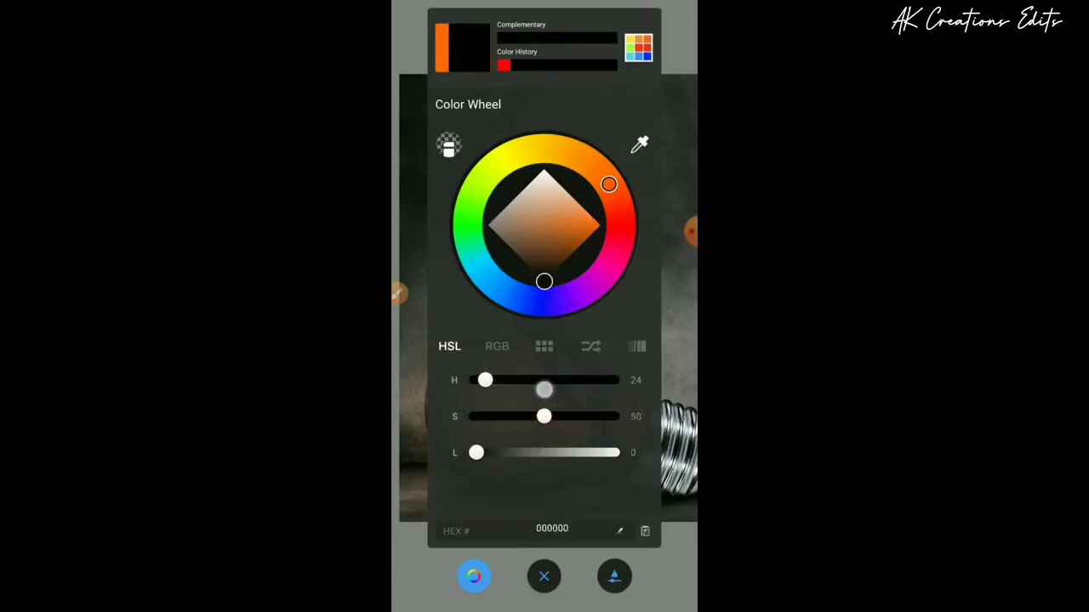
left_click(683, 324)
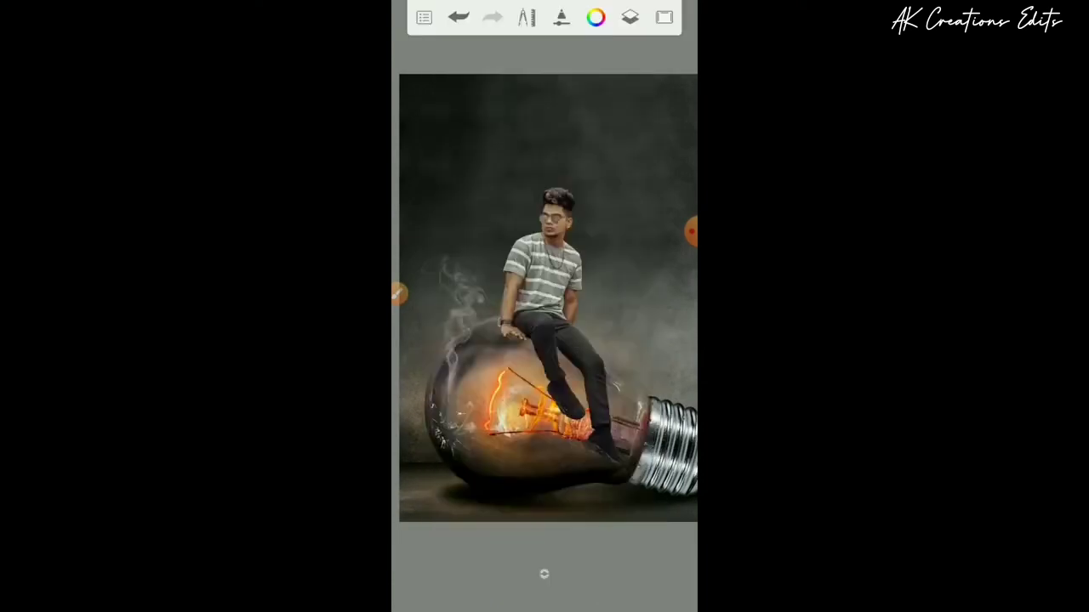
left_click(544, 574)
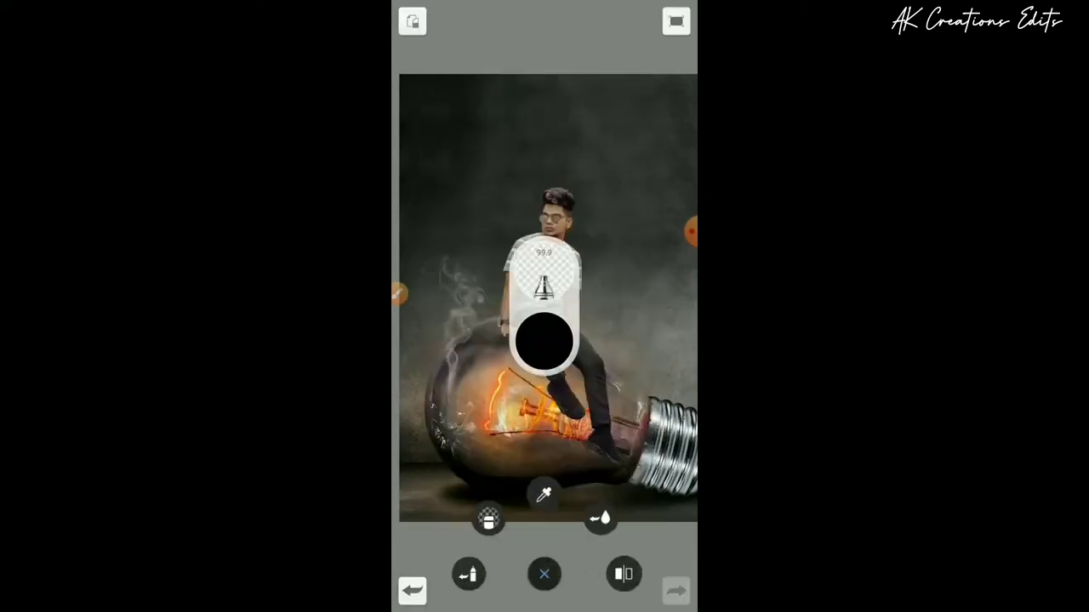
left_click(613, 295)
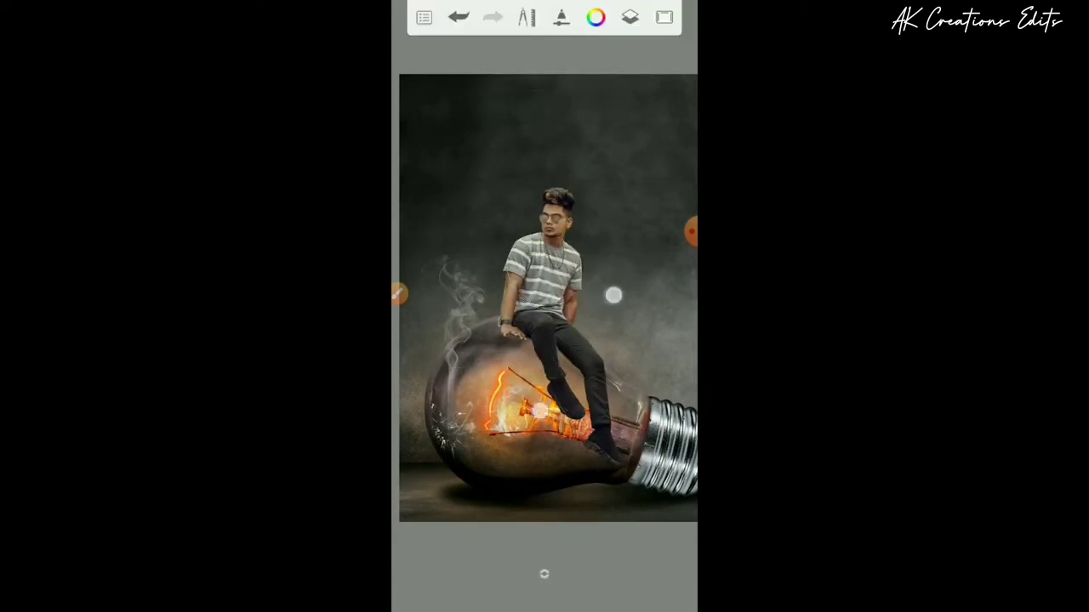
Airbrush soft black shading onto the empty layer between the man and the bulb
scroll(536, 340, "up", 3)
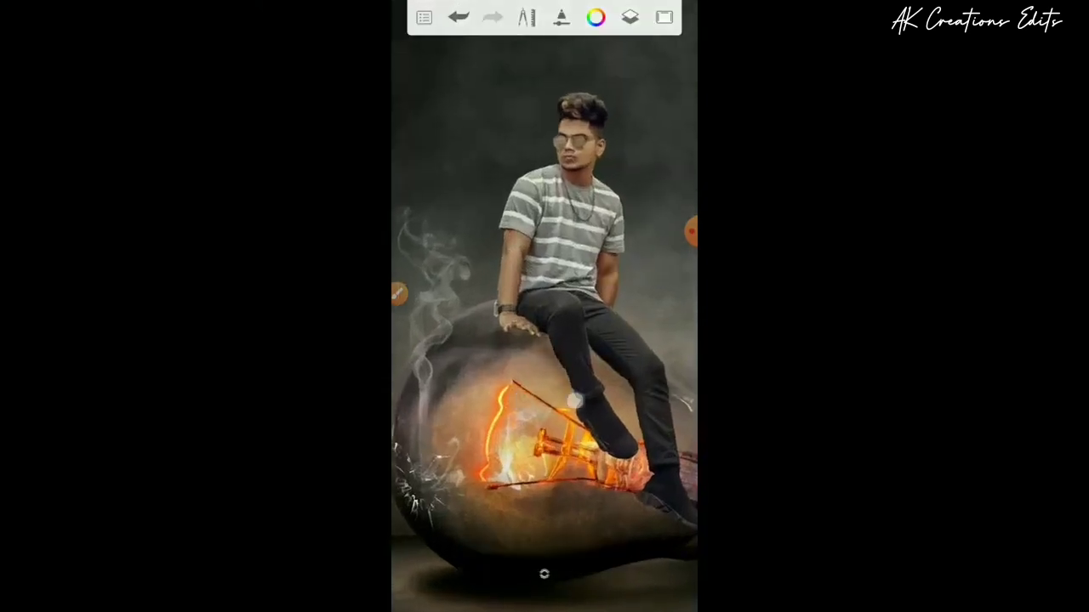
scroll(545, 341, "up", 5)
scroll(544, 340, "down", 5)
left_click(546, 579)
left_click(586, 377)
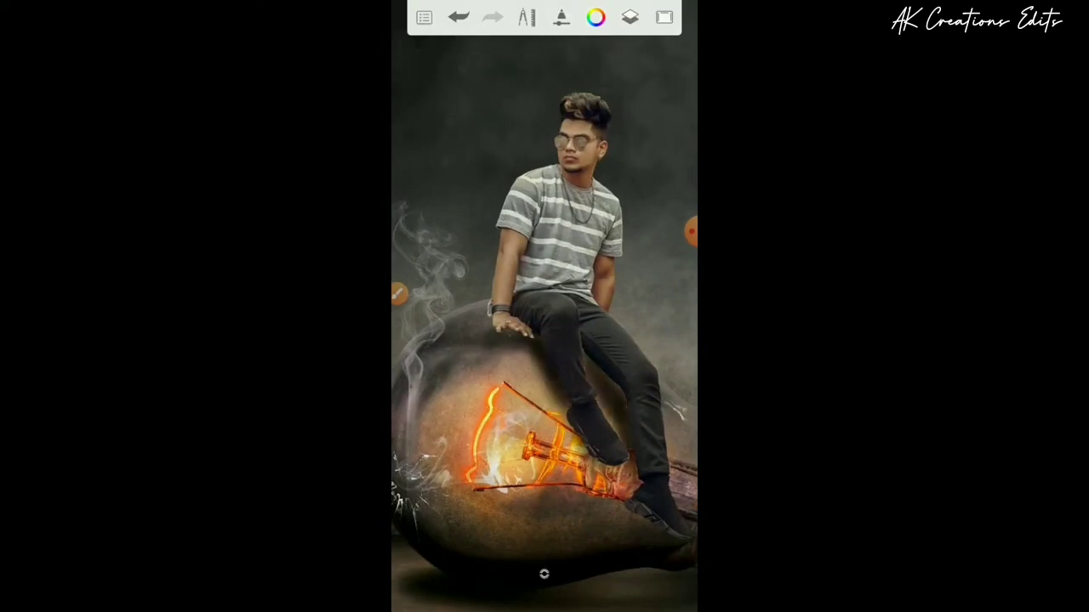
scroll(586, 337, "up", 5)
scroll(587, 337, "down", 5)
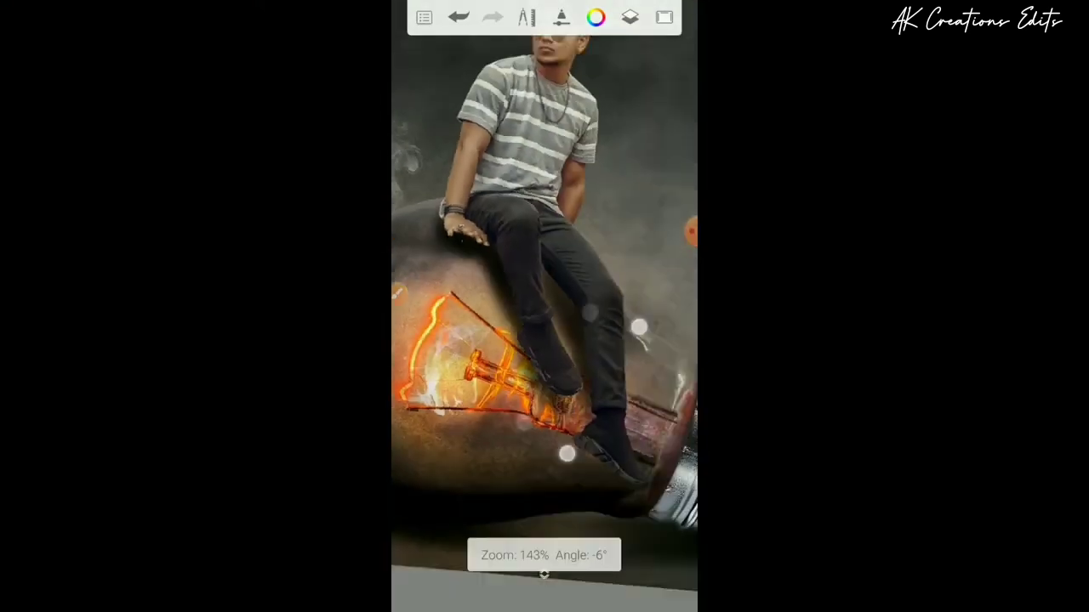
scroll(549, 289, "up", 3)
scroll(549, 273, "down", 2)
scroll(549, 273, "down", 3)
scroll(595, 289, "down", 2)
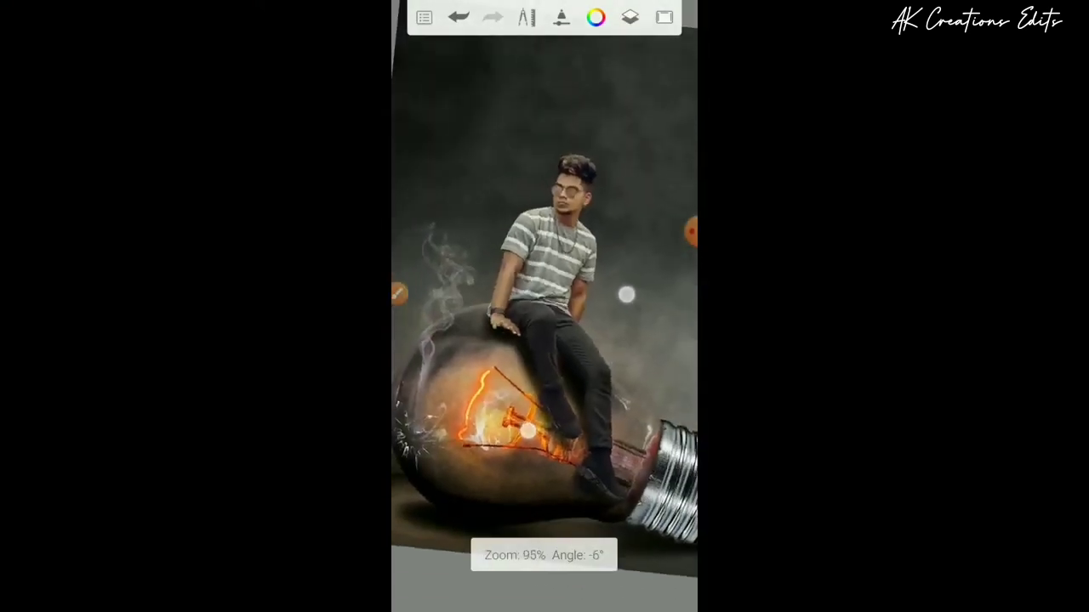
scroll(578, 340, "down", 2)
scroll(573, 347, "down", 1)
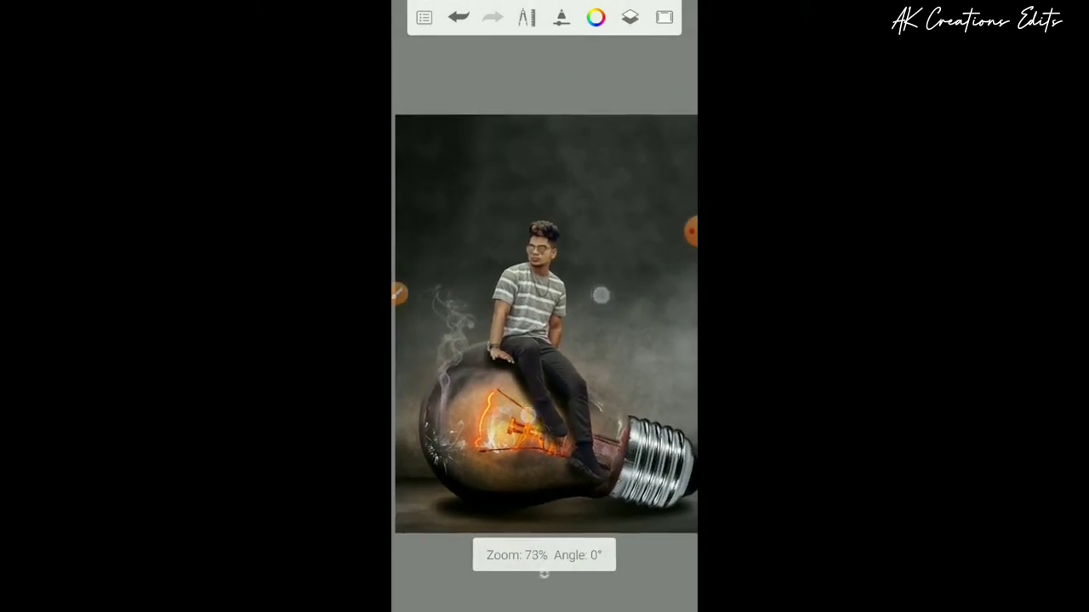
left_click(629, 17)
Lower the shaded layer's opacity to 84%
left_click(663, 383)
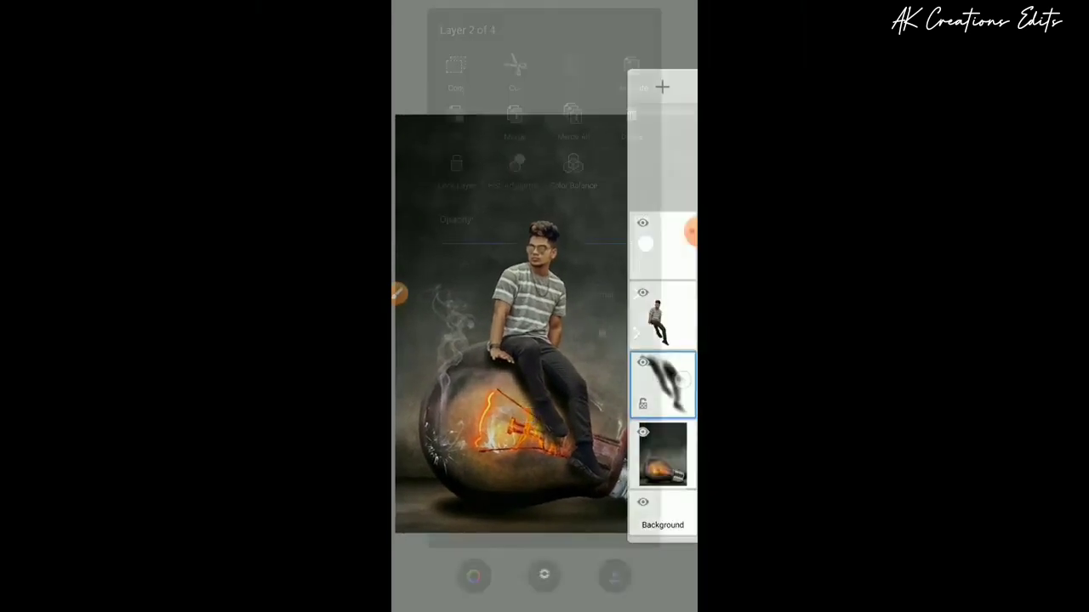
mouse_move(659, 426)
left_mouse_down()
mouse_move(556, 425)
mouse_move(535, 451)
mouse_move(660, 484)
mouse_move(615, 487)
left_mouse_up()
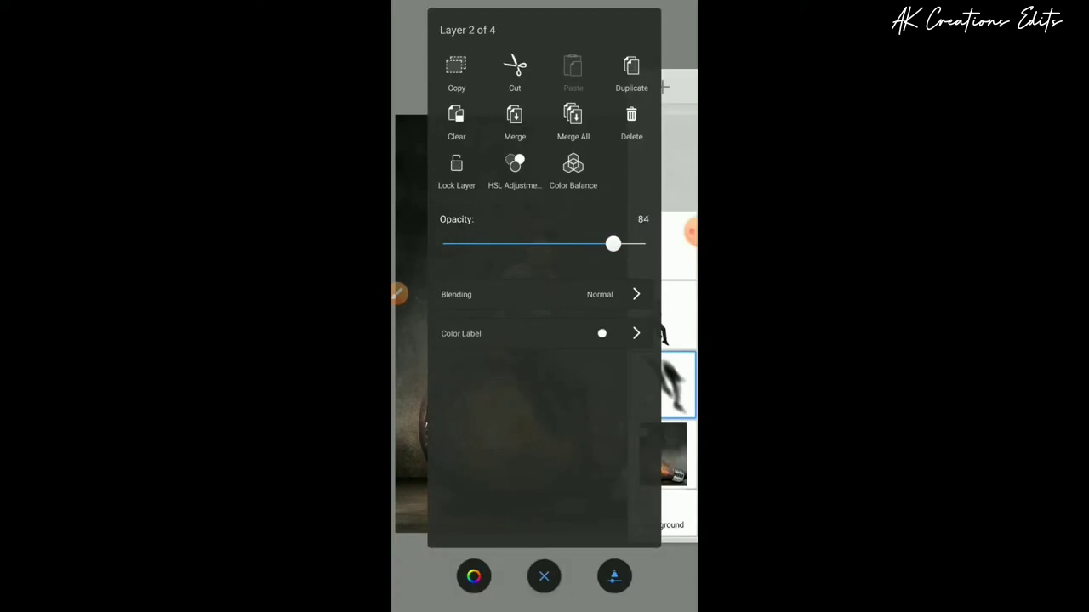
left_click(544, 576)
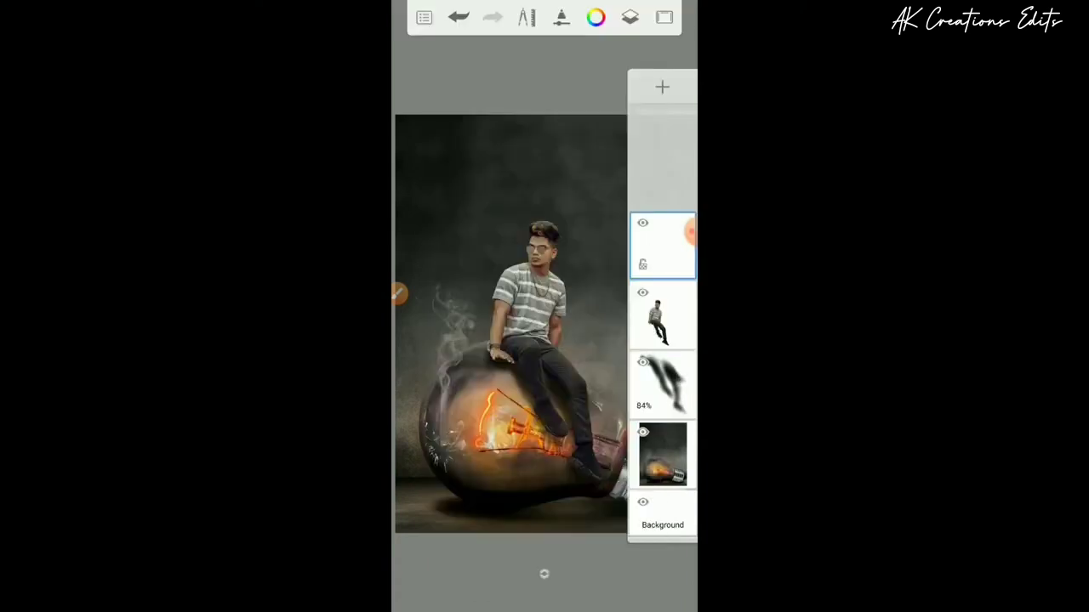
Resize the airbrush and paint black shadow under the man's hand and legs
left_click(544, 574)
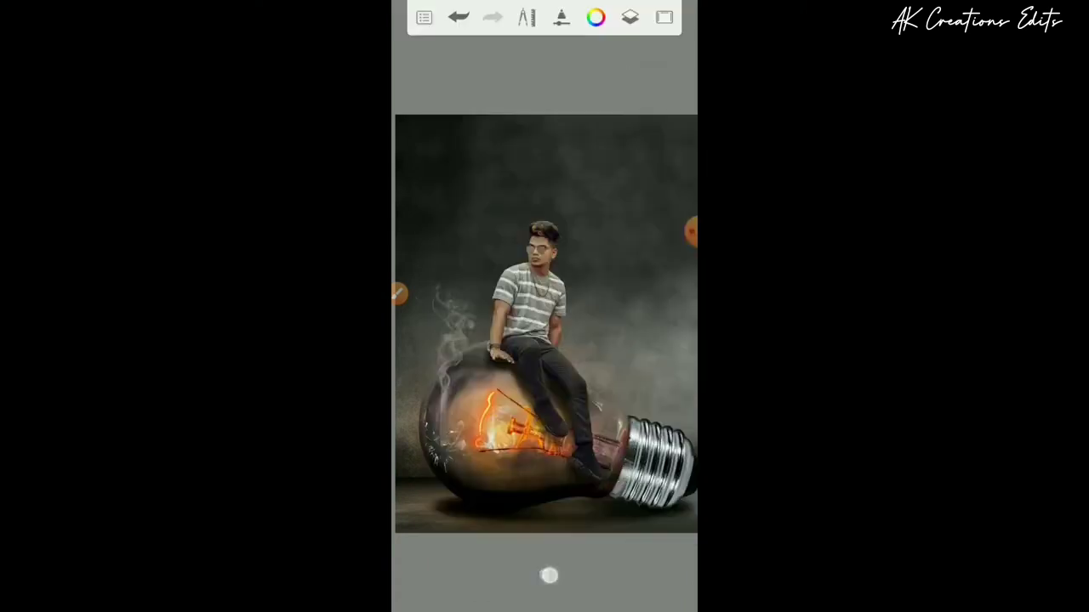
mouse_move(544, 340)
left_mouse_down()
mouse_move(579, 275)
mouse_move(581, 297)
left_mouse_up()
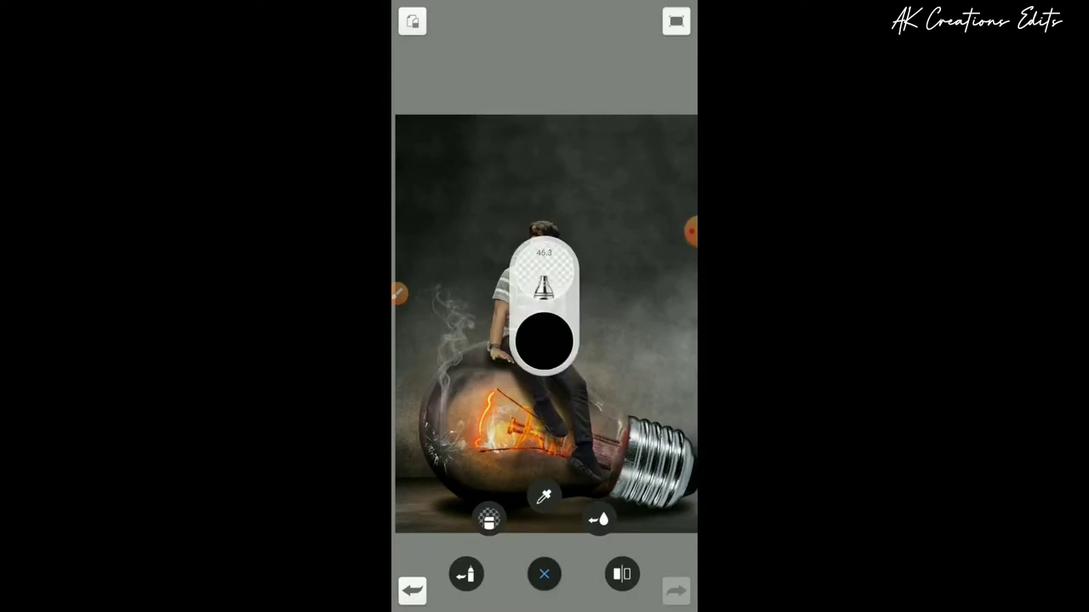
scroll(553, 341, "up", 3)
scroll(561, 357, "up", 3)
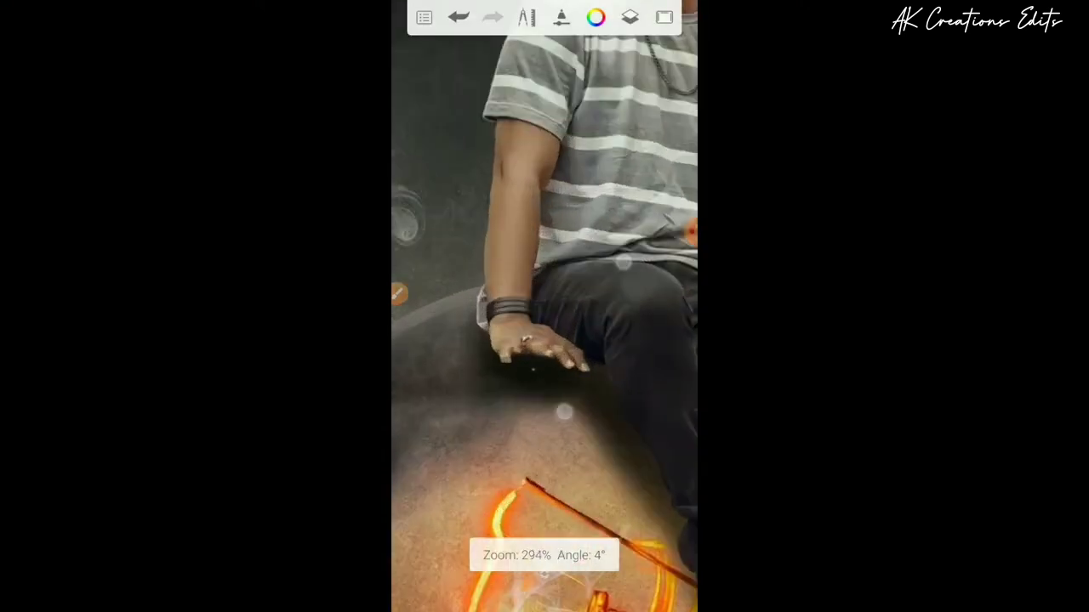
scroll(594, 338, "up", 1)
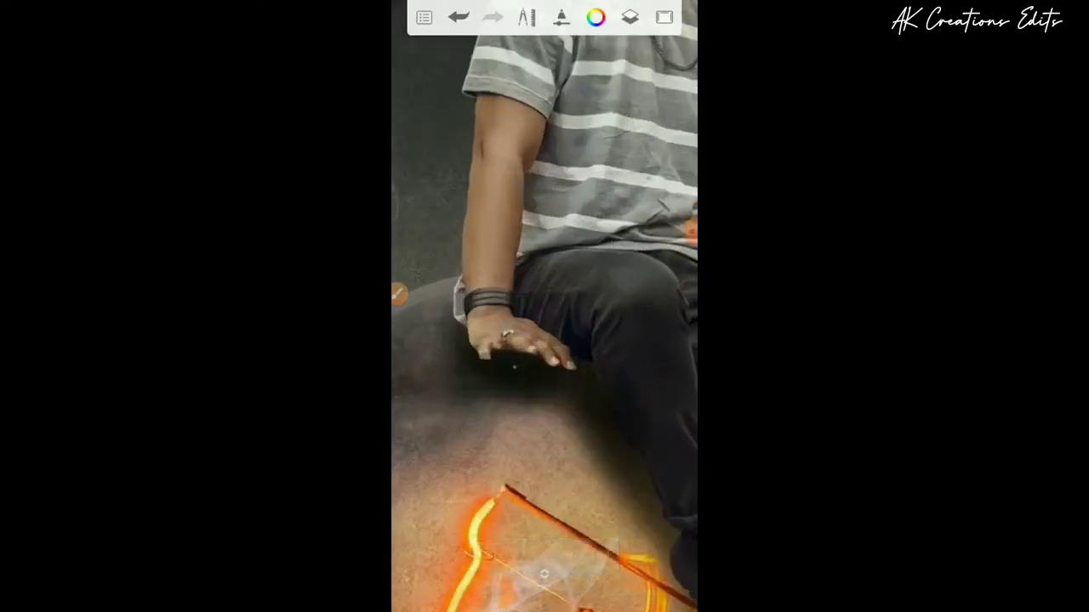
scroll(621, 426, "down", 2)
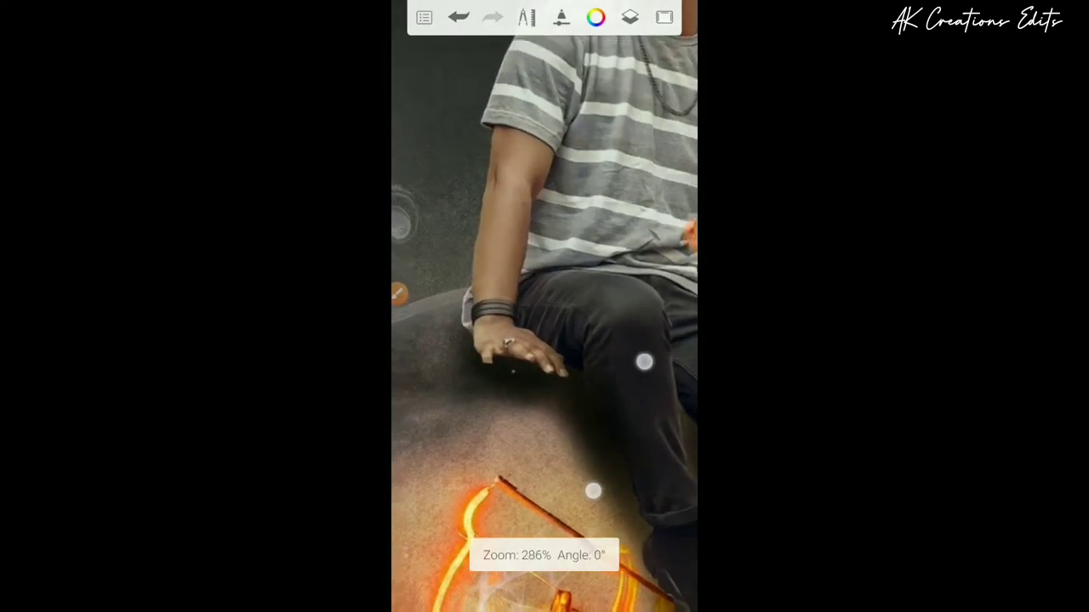
scroll(621, 426, "up", 2)
left_click_drag(616, 425, 646, 409)
scroll(578, 357, "down", 2)
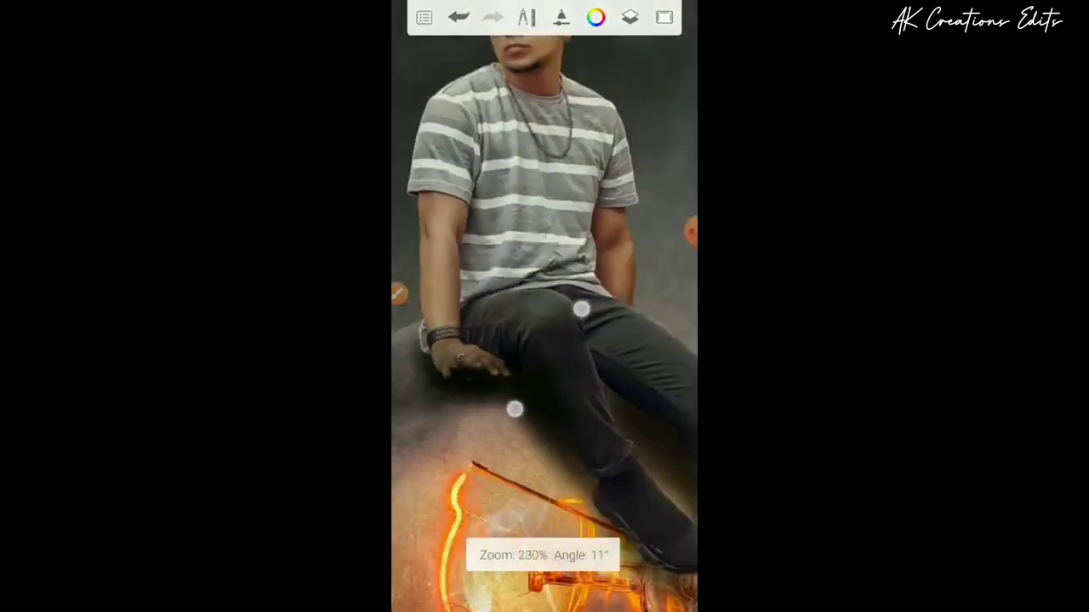
scroll(610, 393, "up", 2)
scroll(611, 393, "up", 1)
scroll(595, 357, "down", 3)
scroll(596, 340, "down", 1)
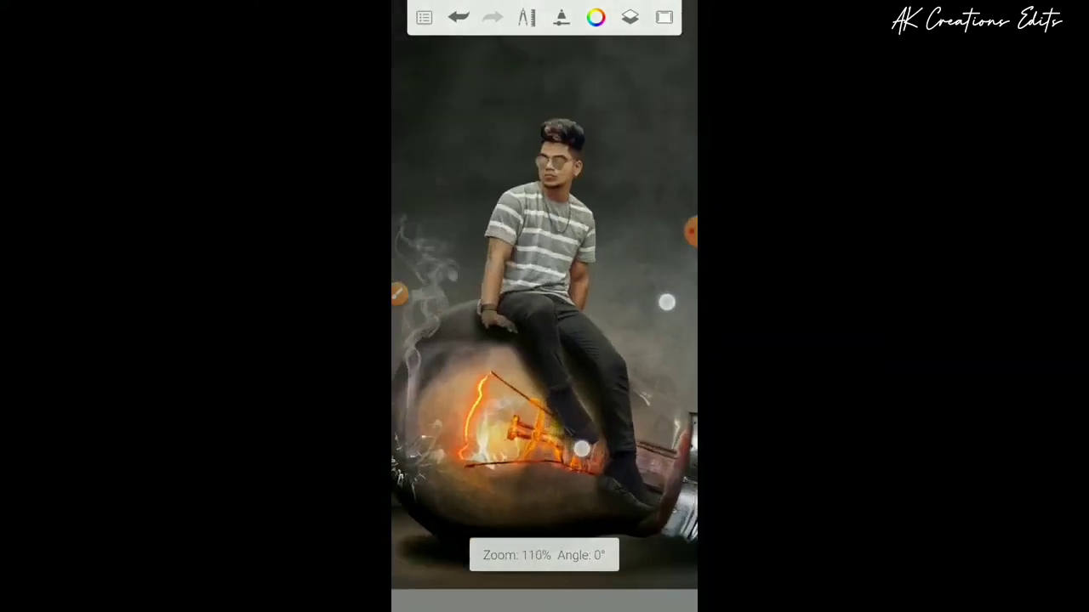
scroll(631, 296, "down", 2)
scroll(604, 357, "up", 2)
scroll(595, 374, "up", 1)
scroll(579, 408, "up", 1)
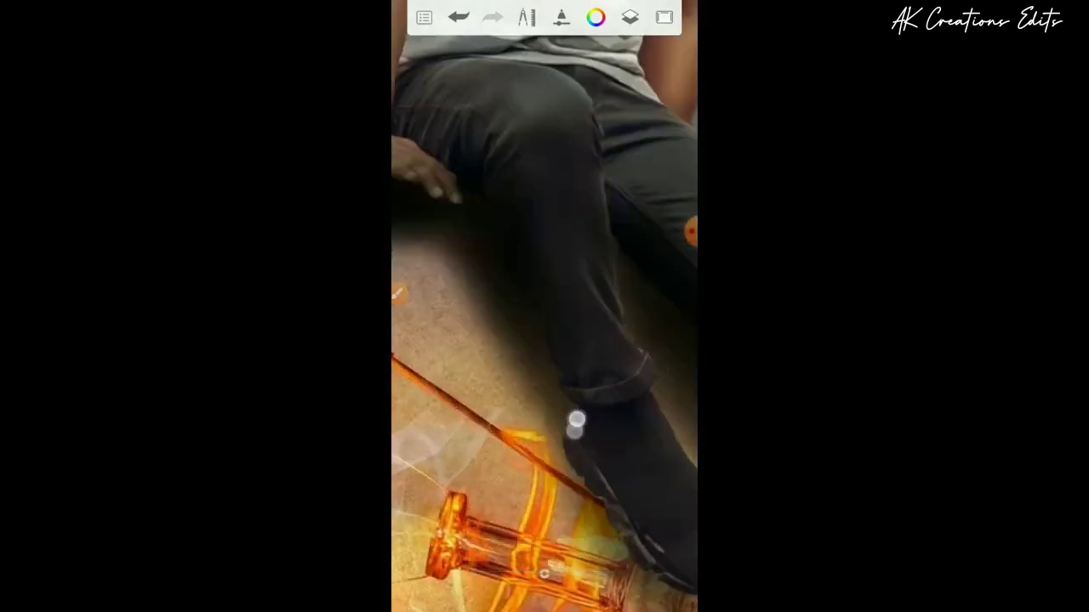
scroll(587, 340, "down", 4)
scroll(586, 357, "down", 1)
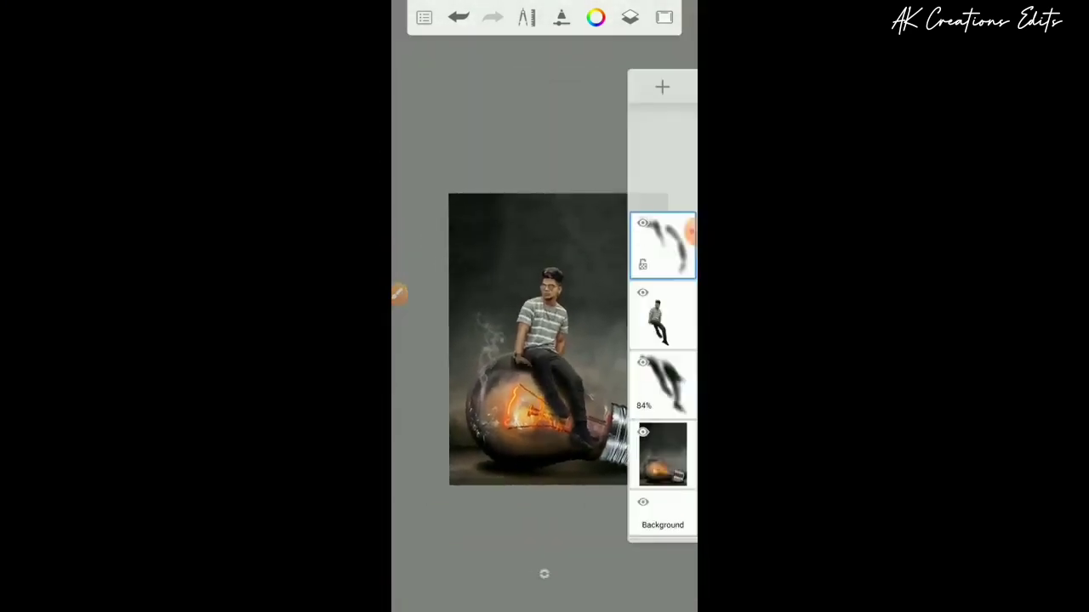
Lower the two shadow layers' opacity to 63% and 69%
left_click(663, 385)
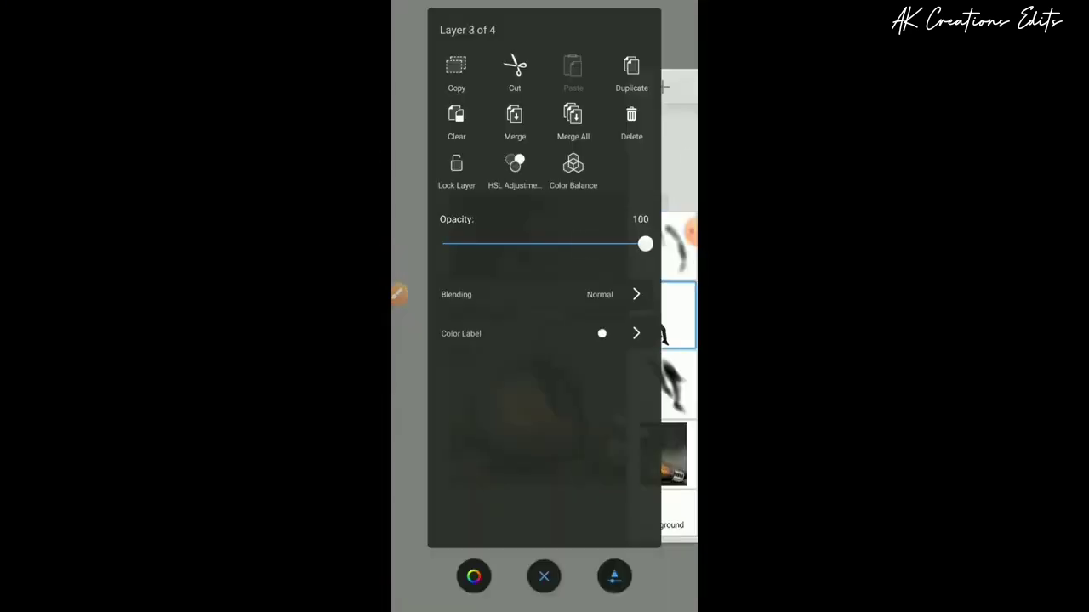
left_click(544, 576)
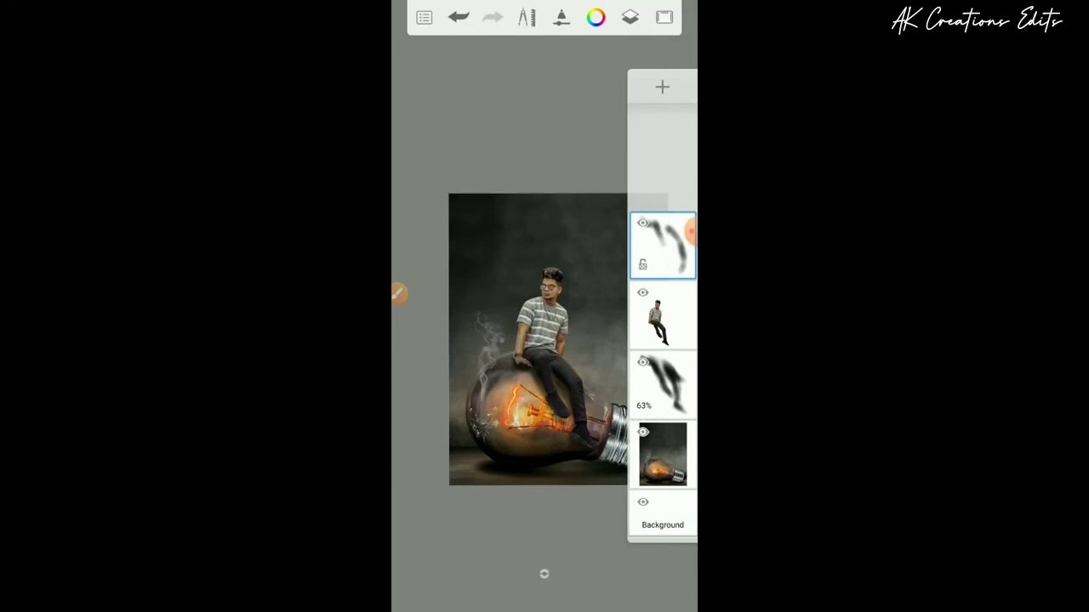
left_click(668, 250)
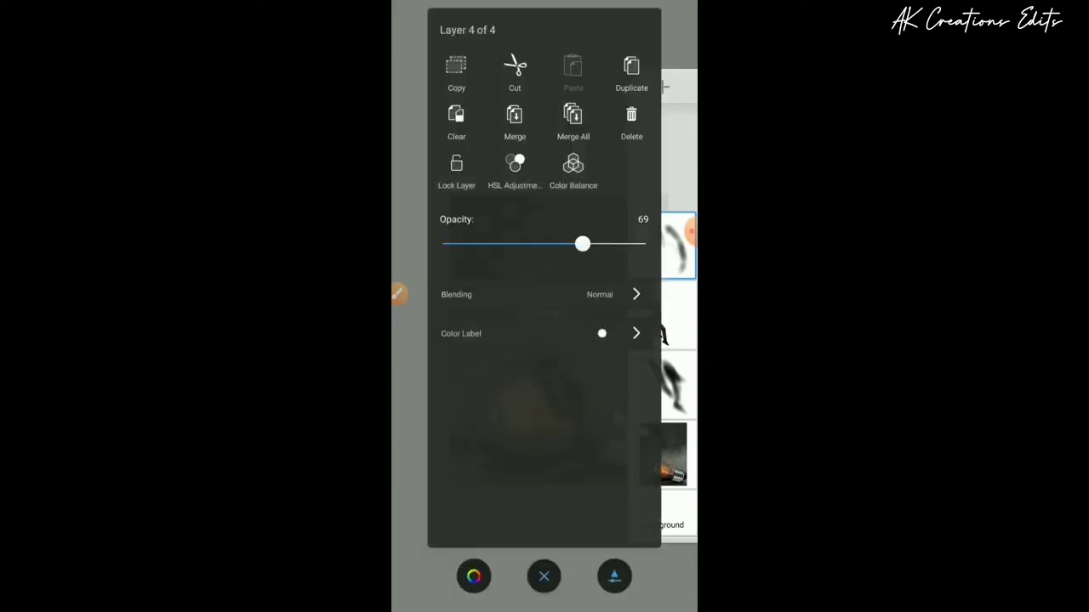
left_click(544, 576)
Duplicate the man layer
left_click(661, 86)
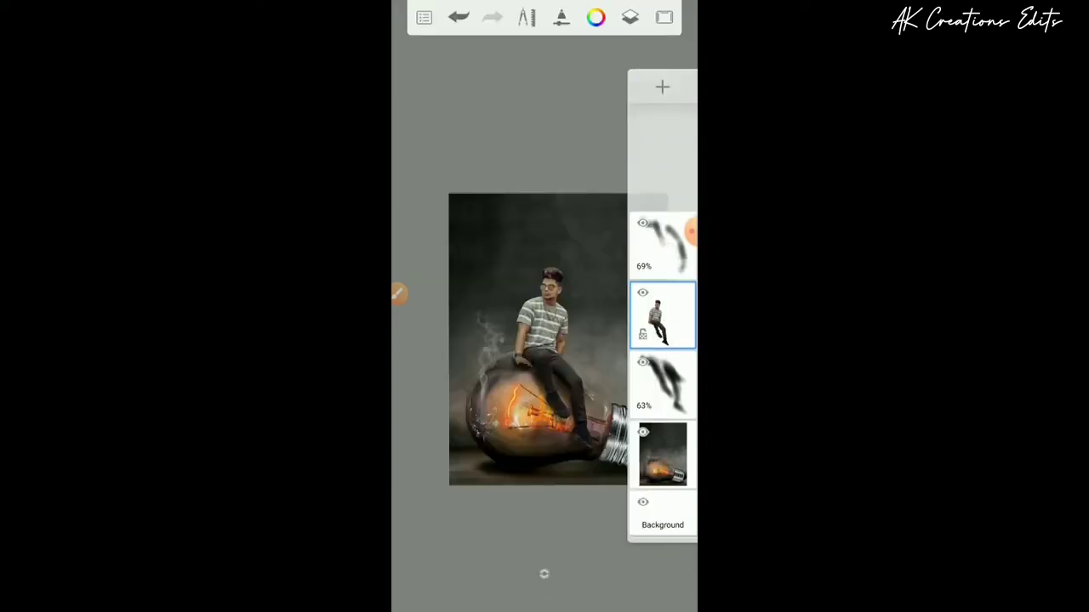
left_click(662, 317)
left_click(630, 72)
left_click(629, 17)
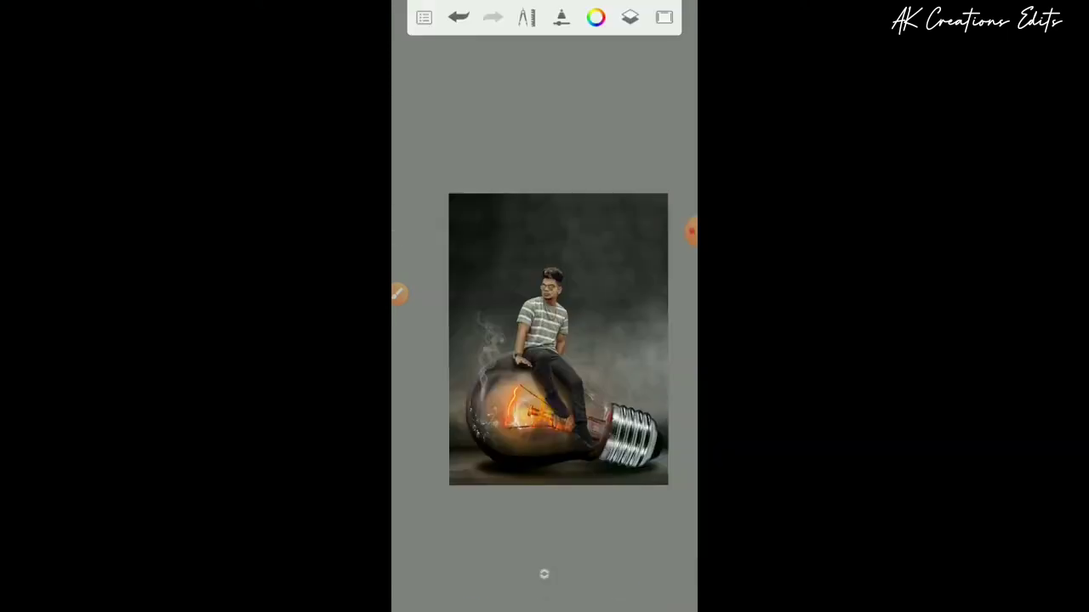
Lock the copy's transparency and fill the man's silhouette solid orange
left_click(662, 176)
left_click(527, 17)
left_click(526, 17)
left_click(459, 17)
left_click(527, 17)
left_click(474, 576)
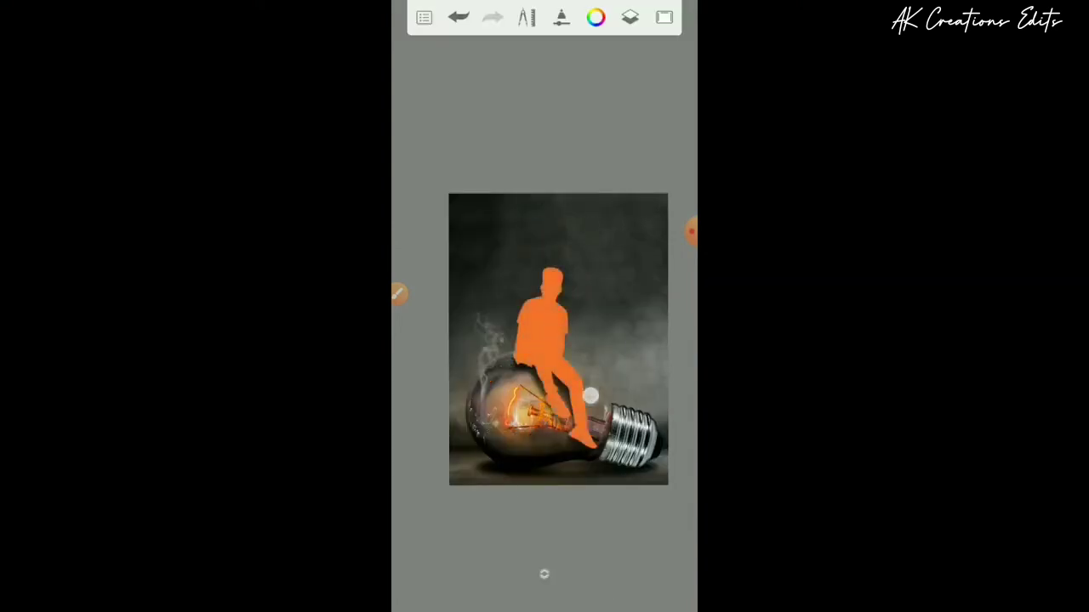
Set the orange copy layer's blend mode to Overlay
left_click(630, 17)
left_click(672, 175)
left_click(595, 294)
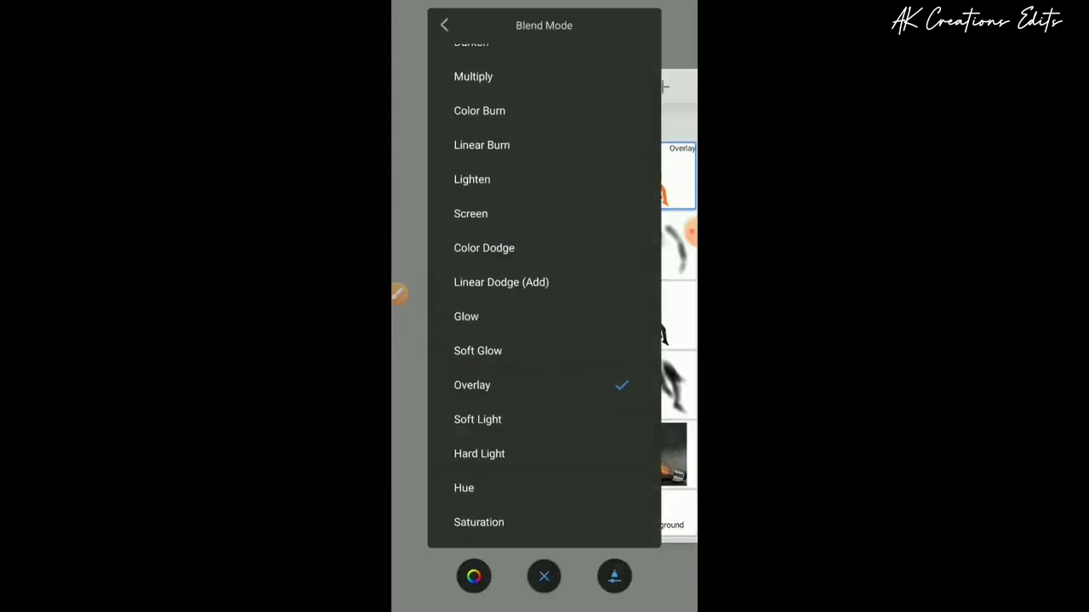
left_click(472, 385)
Choose the Airbrush and toggle the orange copy layer's transparency lock
left_click(526, 17)
left_click(484, 24)
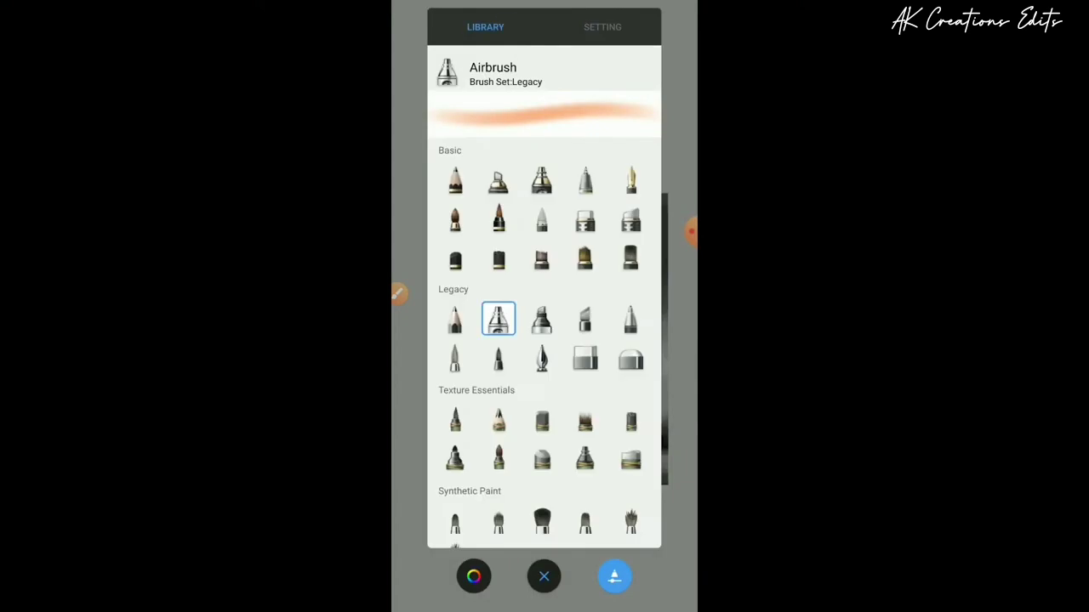
left_click(589, 358)
left_click(629, 17)
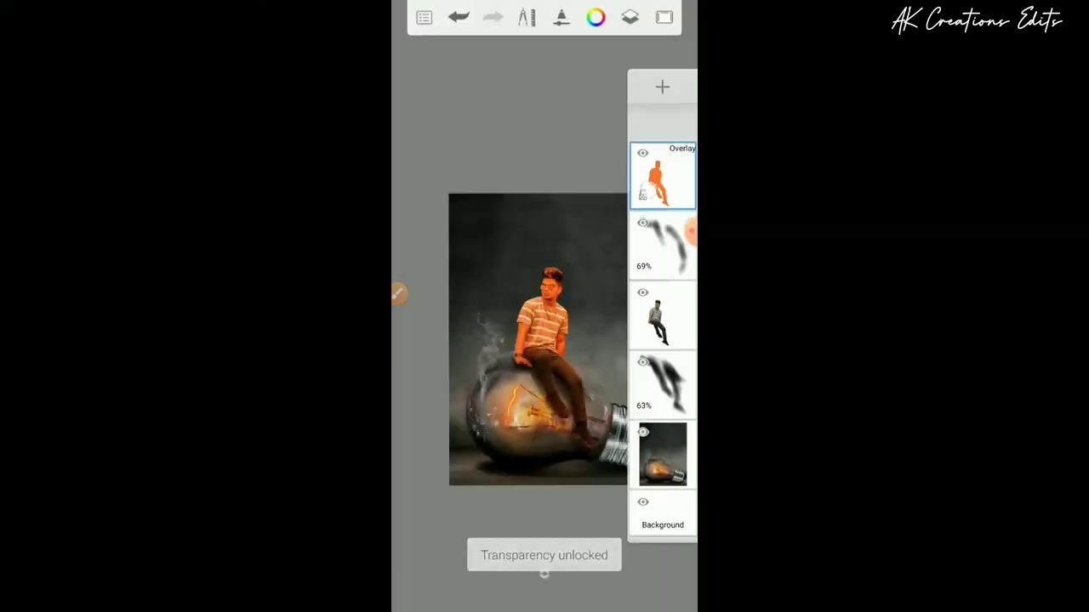
left_click(630, 17)
left_click(527, 17)
left_click(629, 355)
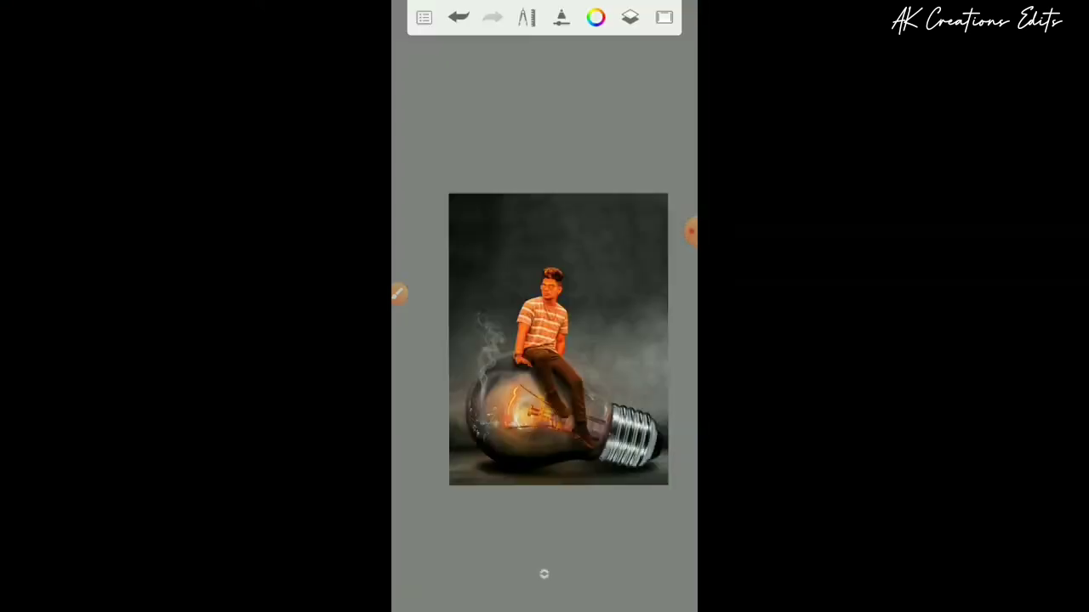
left_click(629, 17)
left_click(630, 17)
Pick an eraser in the Brush Library, working toward the Legacy Hard Eraser
left_click(527, 17)
left_click(588, 356)
left_click(629, 17)
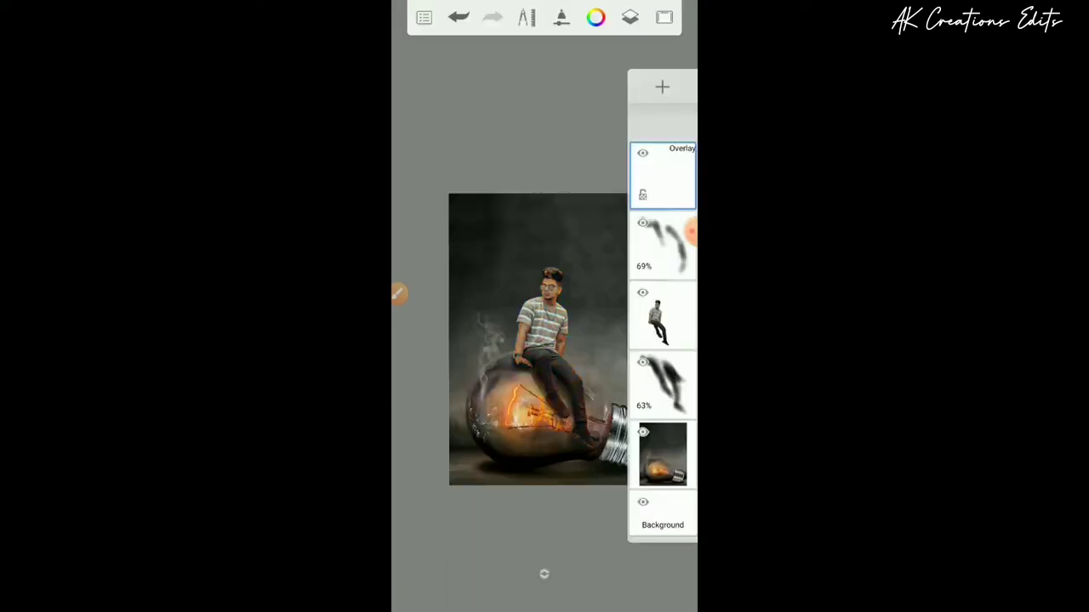
left_click(526, 17)
left_click(544, 577)
left_click(526, 17)
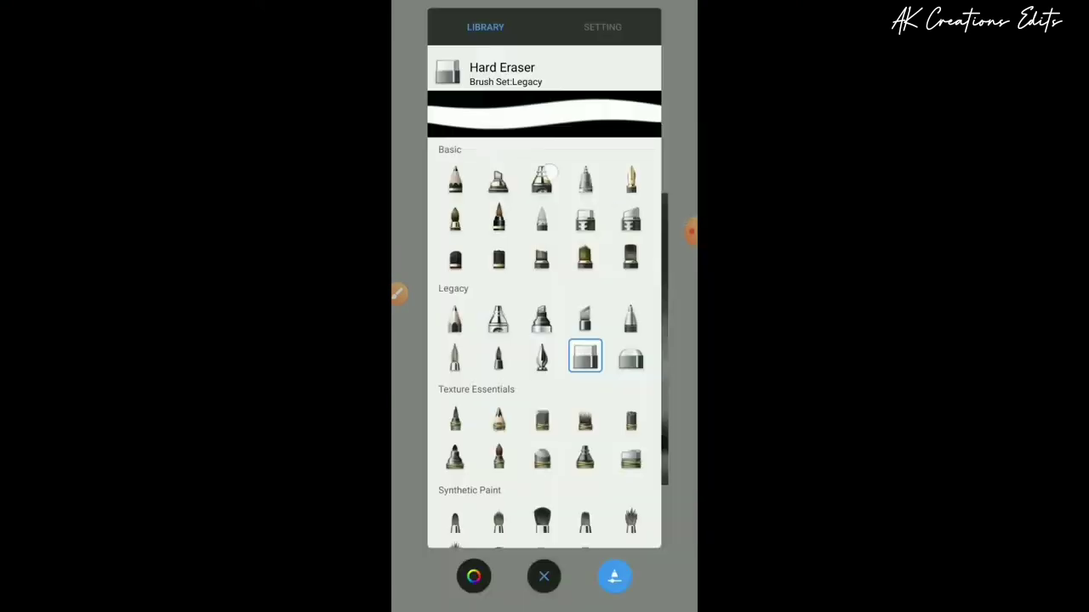
Take up the Hard Eraser at size 4.7 and return to the full composite view
left_click(545, 177)
scroll(601, 315, "up", 5)
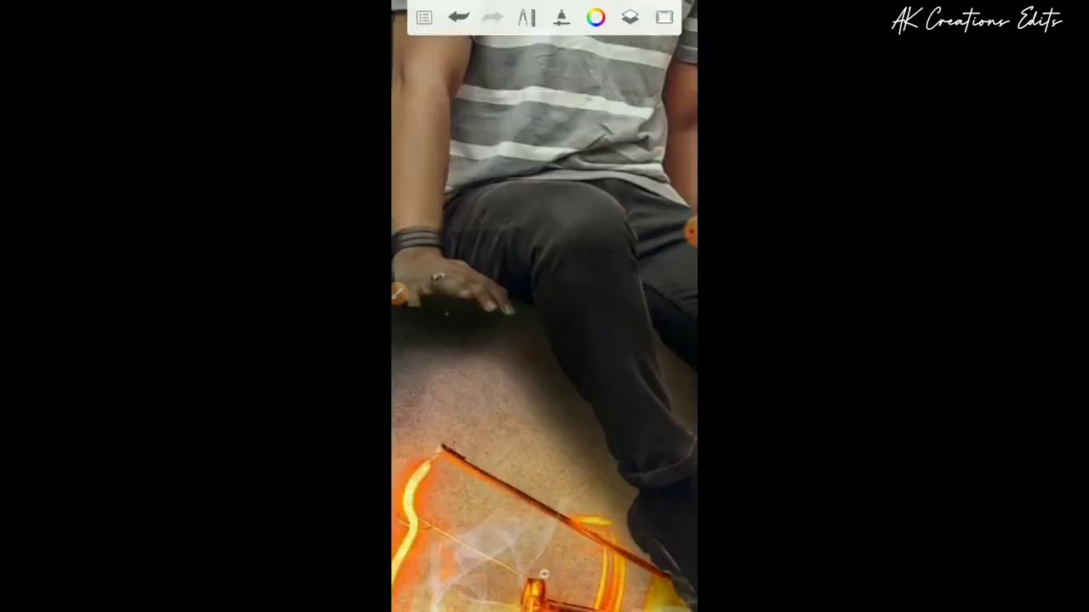
scroll(595, 309, "down", 5)
scroll(595, 309, "down", 3)
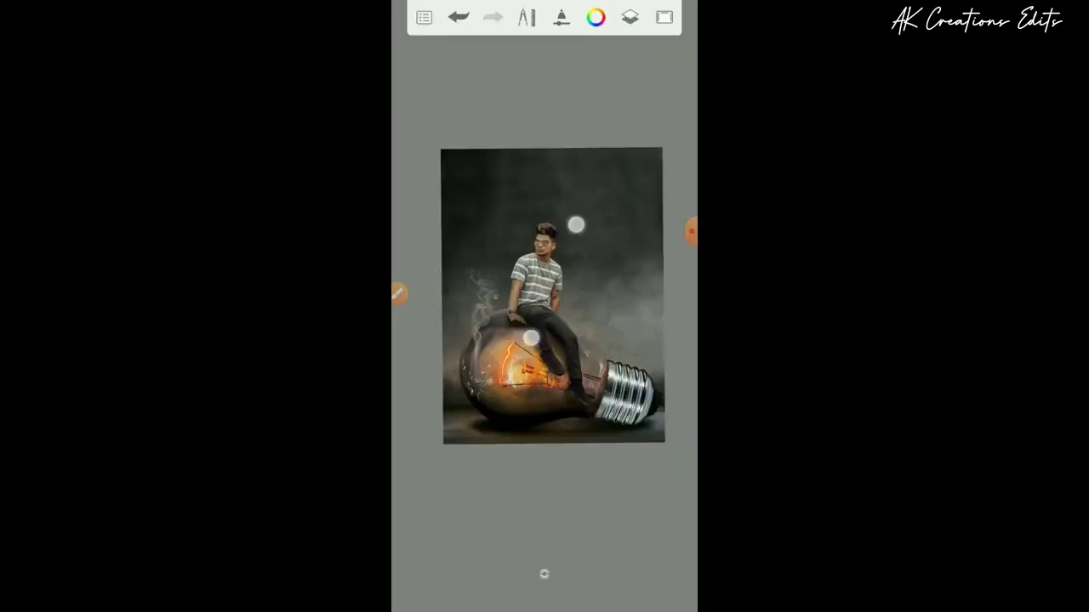
scroll(553, 282, "up", 5)
scroll(545, 306, "up", 10)
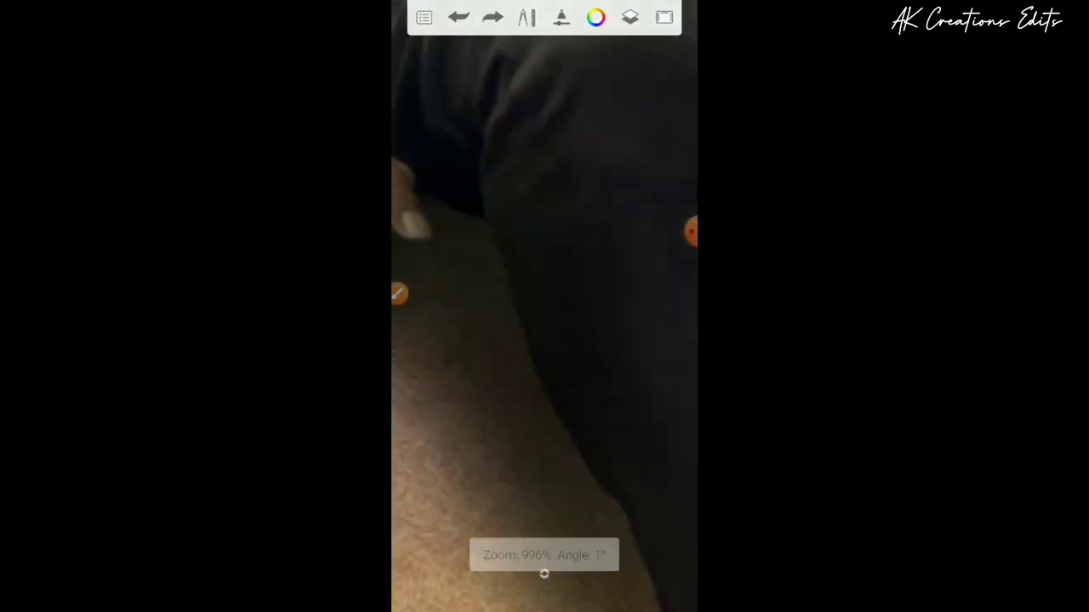
scroll(559, 322, "down", 10)
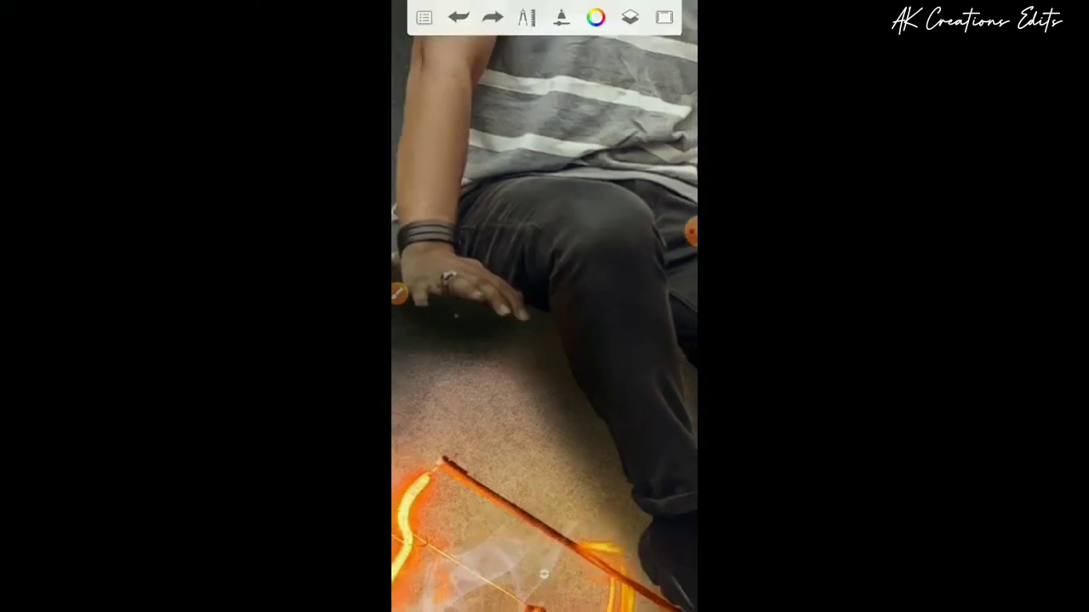
scroll(565, 341, "down", 10)
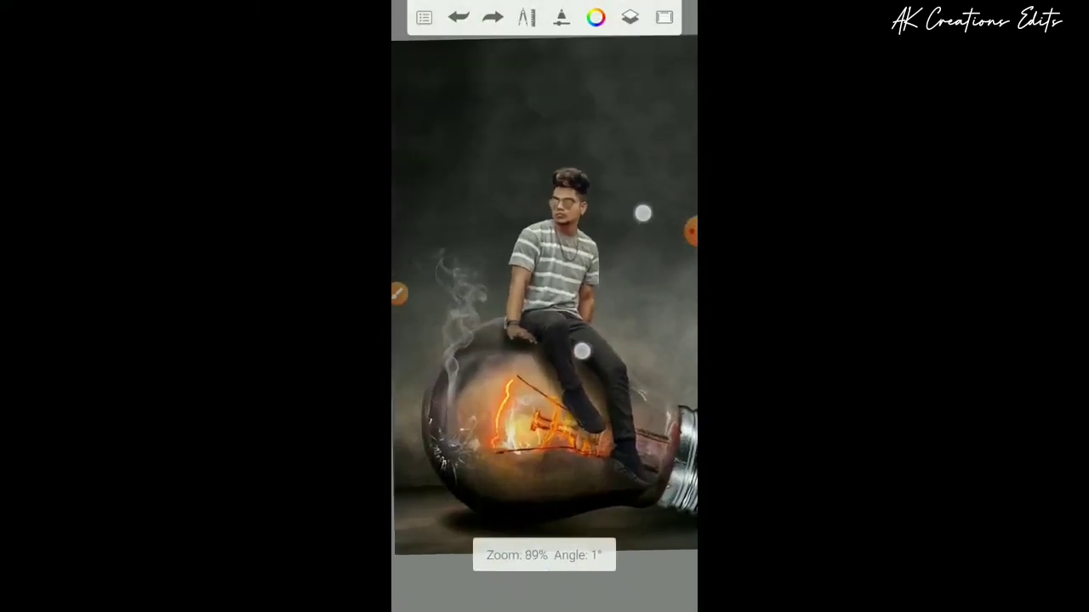
Delete the Overlay layer and move a duplicate of the man layer to the top
left_click(629, 17)
left_click(662, 175)
left_click(634, 109)
left_click(663, 314)
left_click(663, 315)
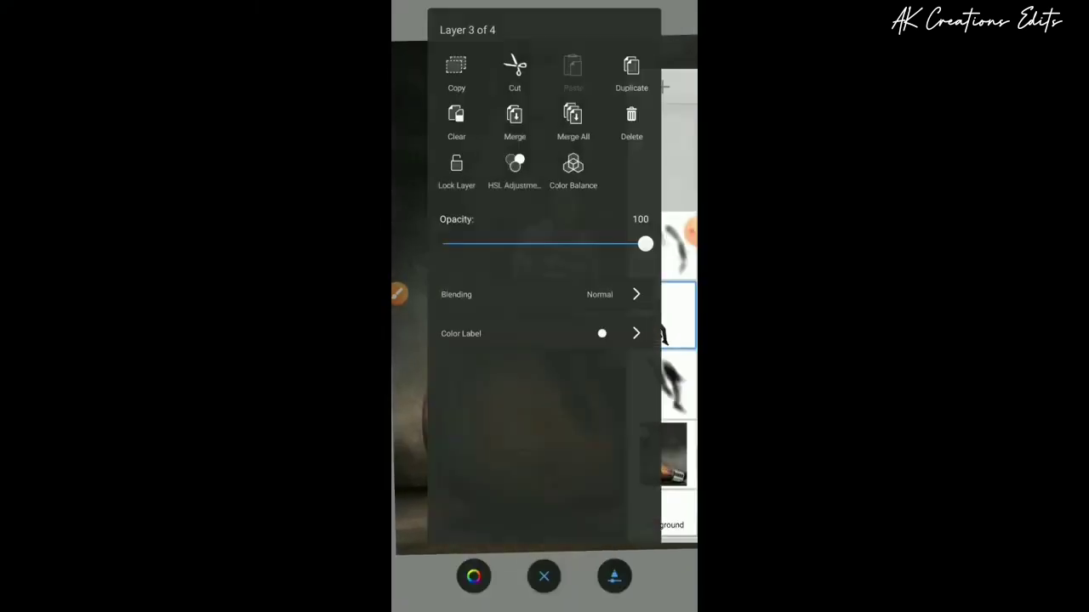
left_click(629, 70)
left_click_drag(663, 245, 662, 176)
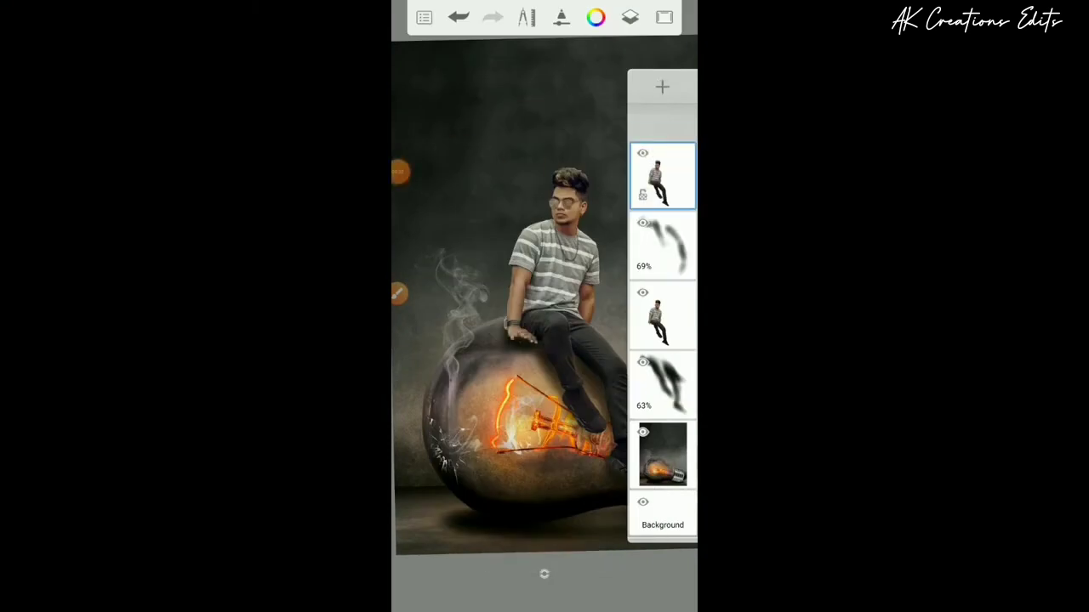
Set the Airbrush to size 25.4 and stroke an orange glow on the trousers
left_click(527, 17)
left_click(498, 318)
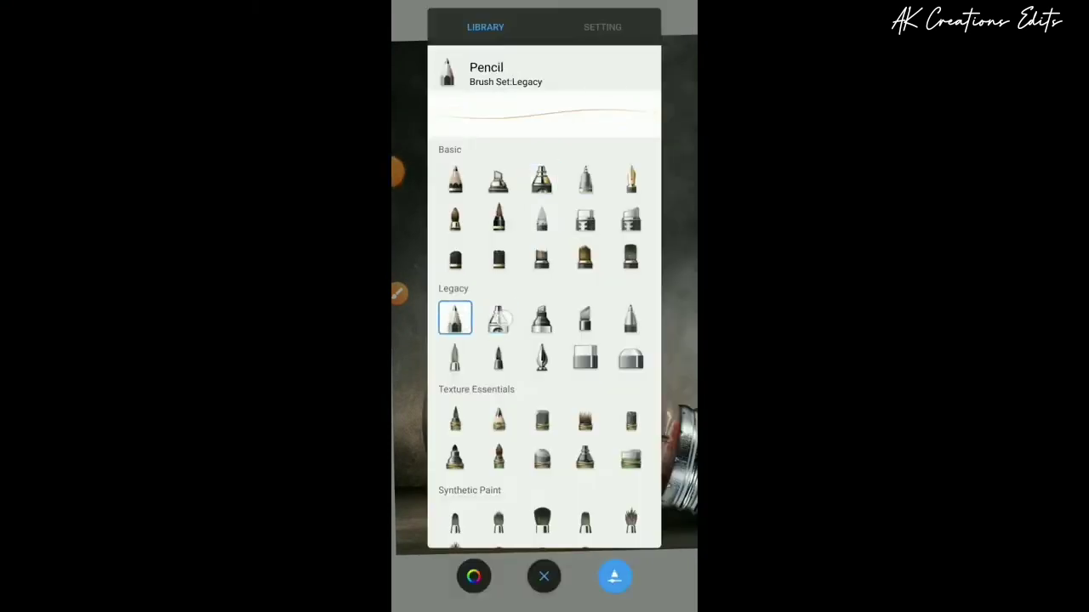
left_click(602, 26)
left_click_drag(646, 176, 525, 175)
left_click(544, 577)
scroll(667, 408, "up", 5)
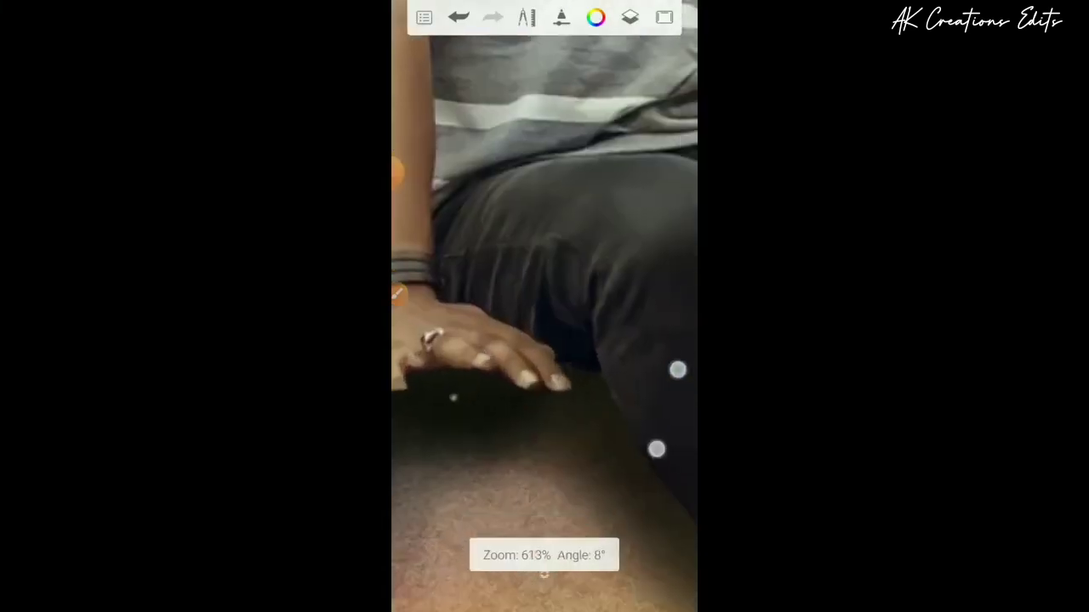
scroll(667, 408, "up", 5)
left_click_drag(535, 303, 595, 410)
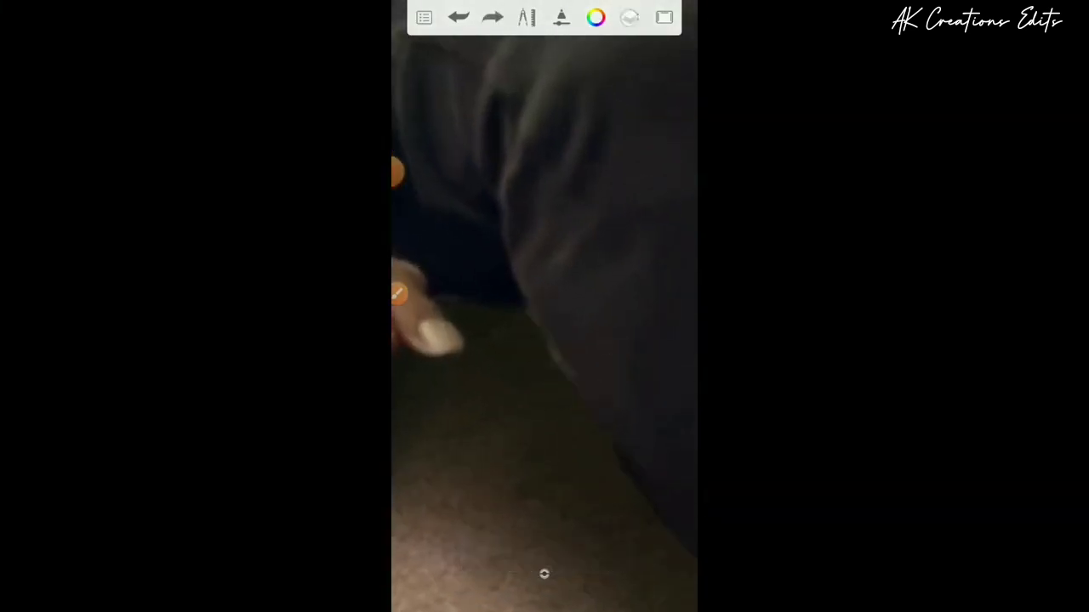
Lock the man layer's transparency and airbrush a 5.7-size orange rim along the trouser edge
left_click(630, 17)
left_click(544, 574)
mouse_move(544, 289)
left_mouse_down()
mouse_move(544, 268)
mouse_move(516, 289)
left_mouse_up()
left_click_drag(506, 157, 536, 282)
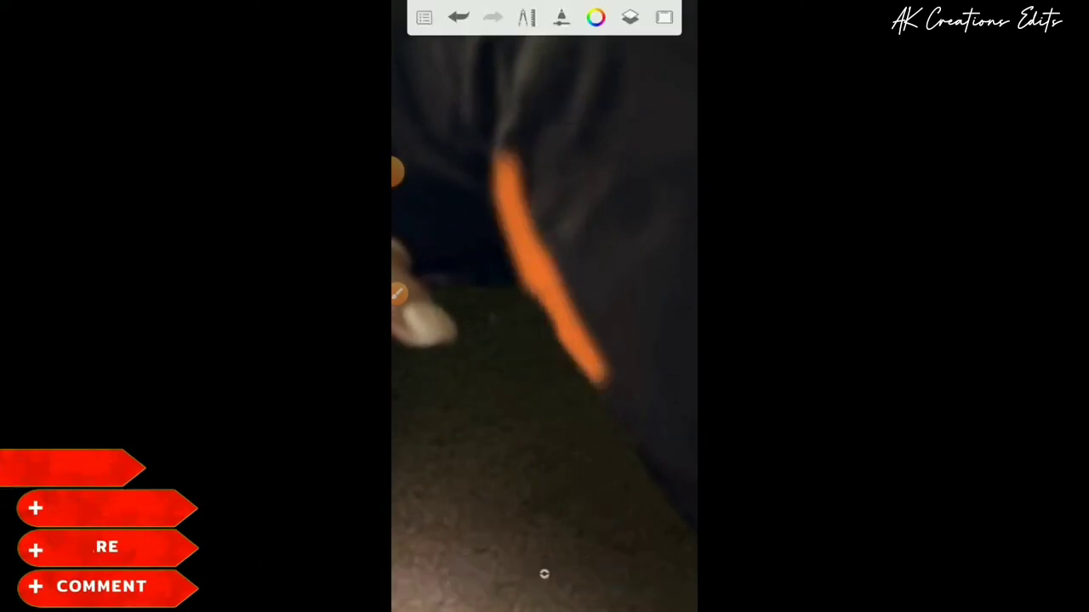
scroll(609, 303, "down", 5)
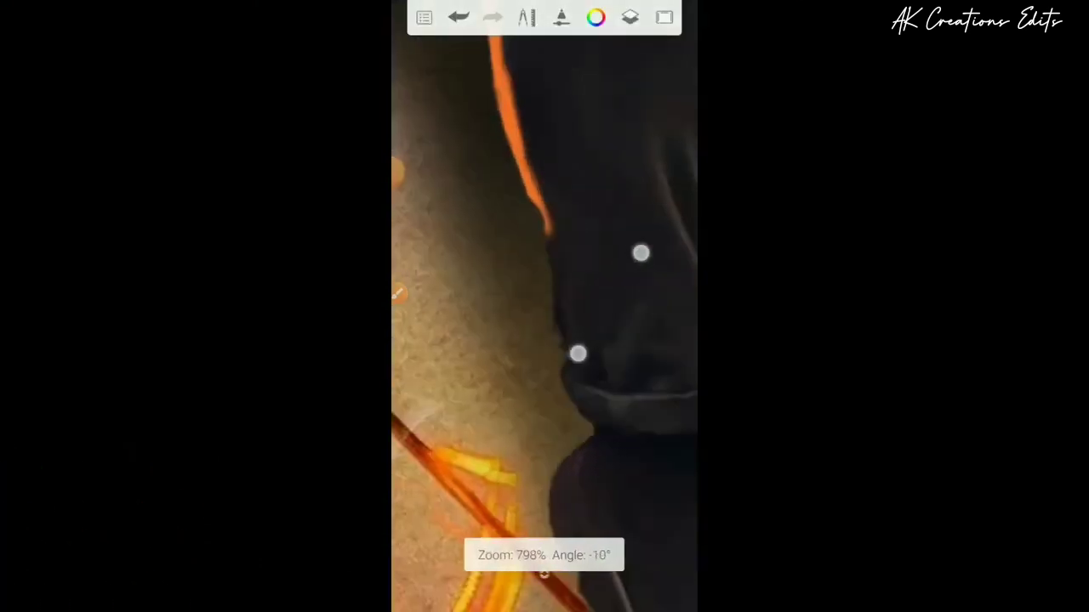
scroll(609, 303, "up", 5)
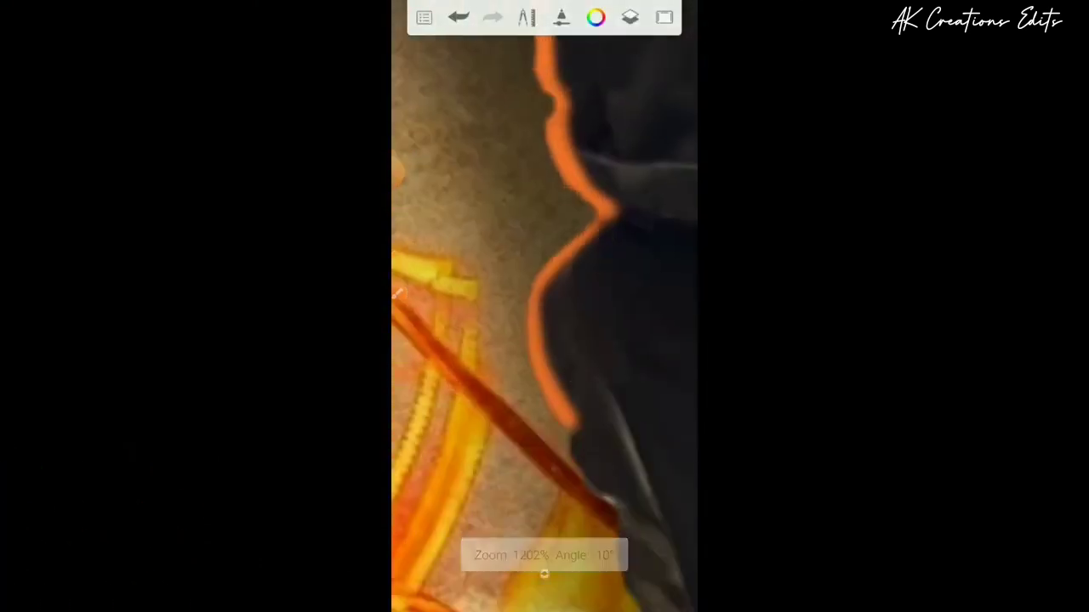
scroll(630, 374, "down", 5)
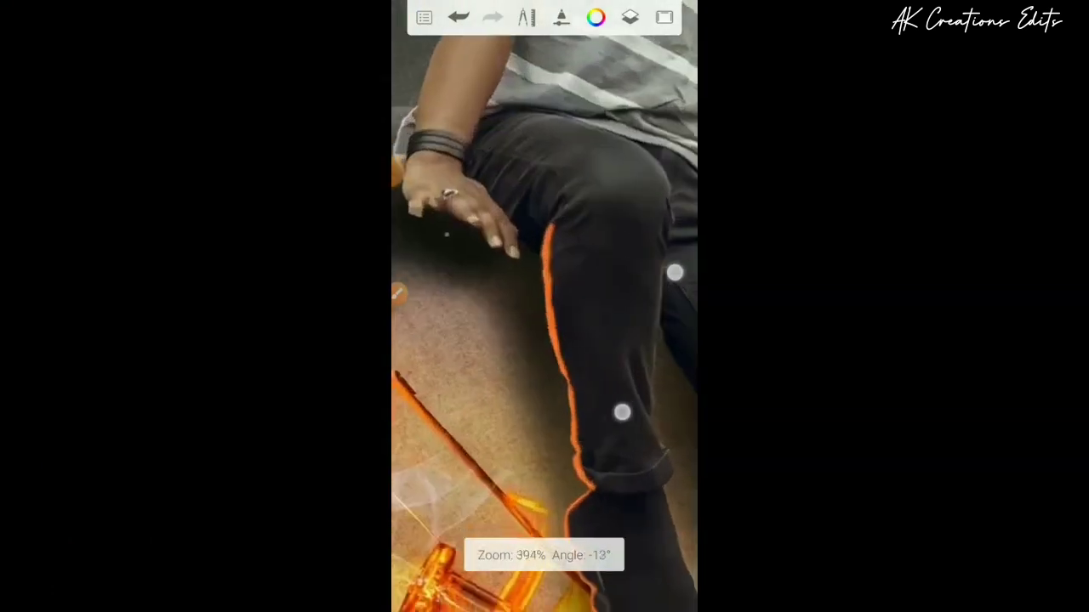
scroll(648, 342, "up", 2)
Switch to the Soft Eraser and bring up the layers list
left_click(526, 17)
left_click(629, 355)
left_click(630, 17)
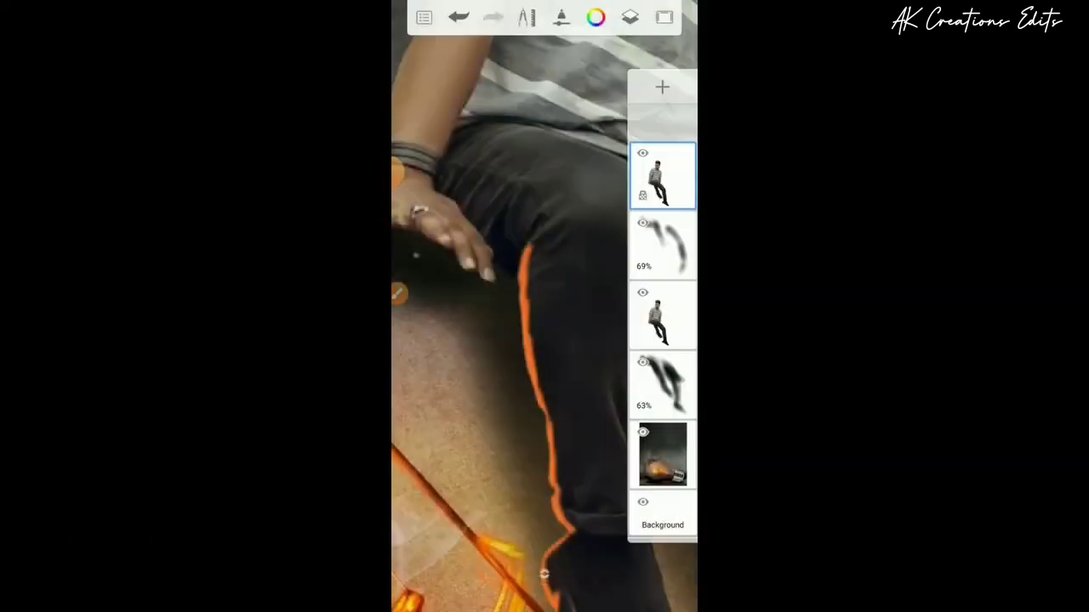
scroll(611, 282, "up", 5)
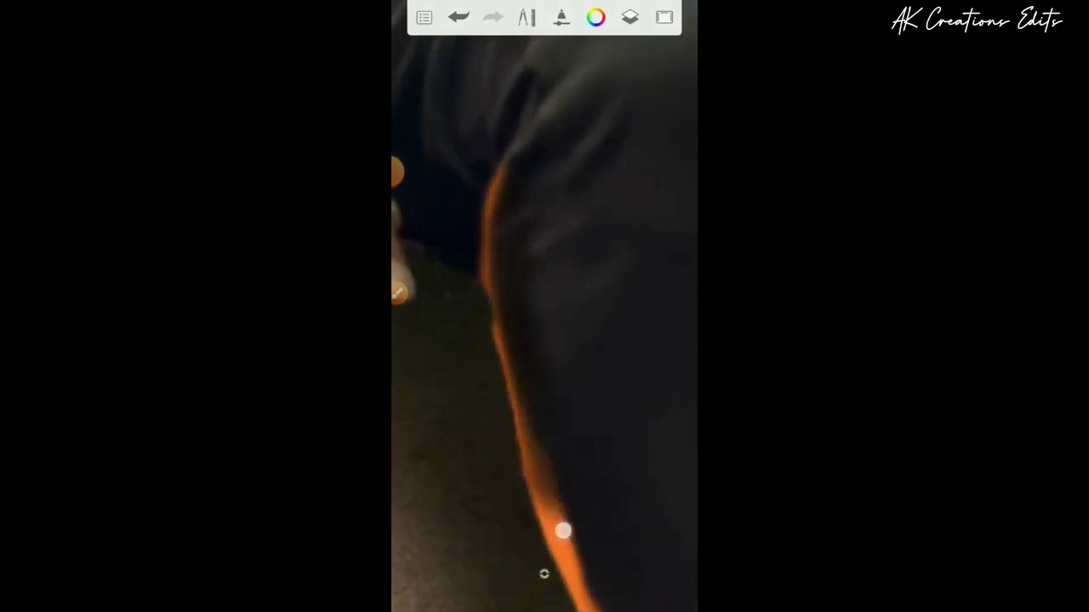
scroll(563, 530, "down", 3)
scroll(615, 268, "down", 3)
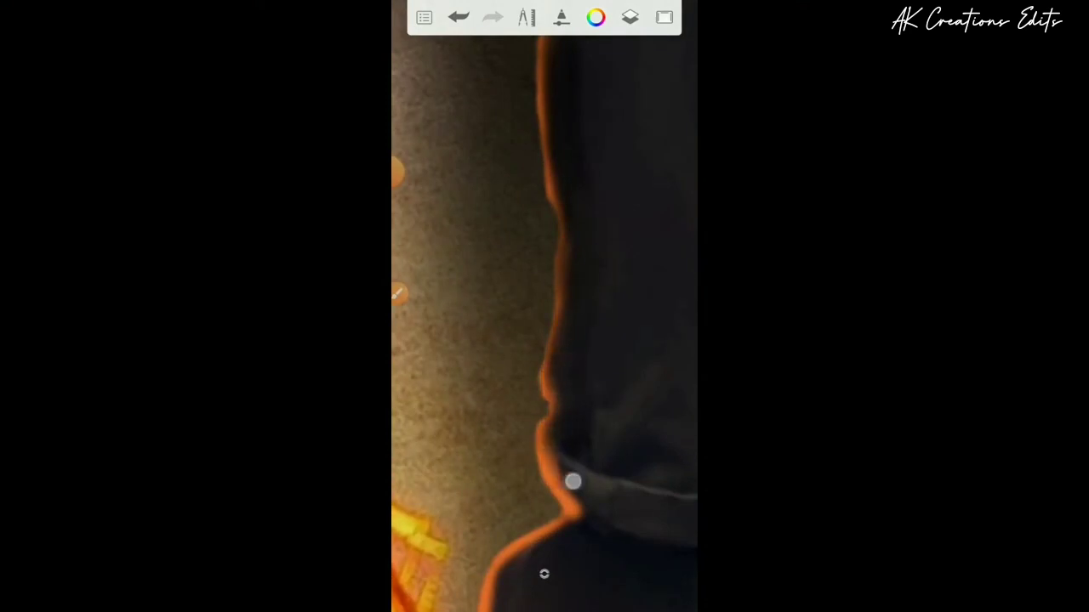
scroll(579, 499, "down", 3)
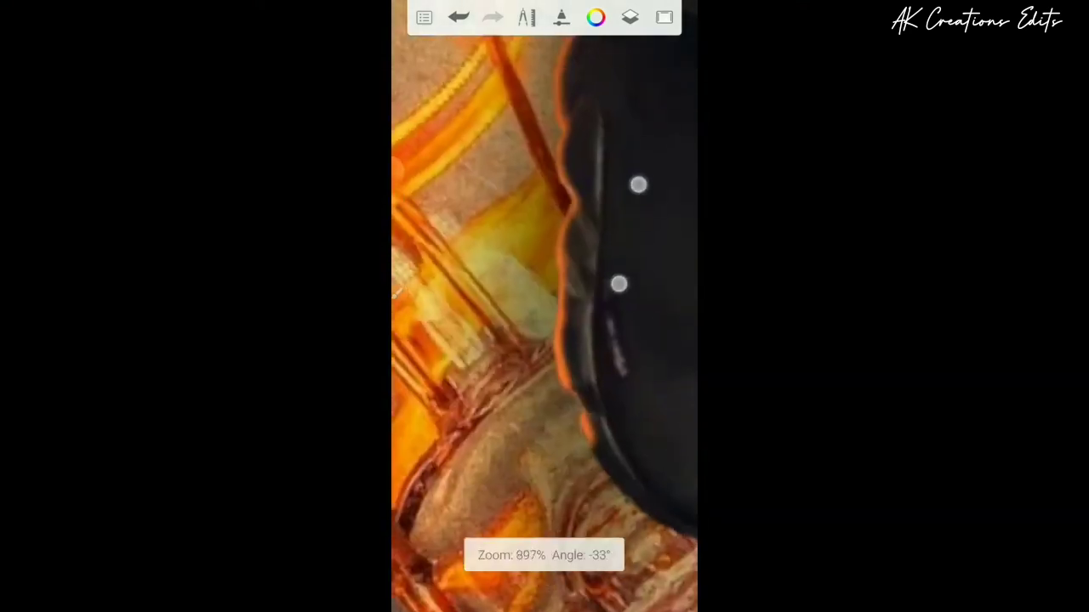
scroll(602, 412, "down", 5)
scroll(638, 311, "up", 3)
Erase and tidy the orange rim light along the trouser outline
left_click(630, 17)
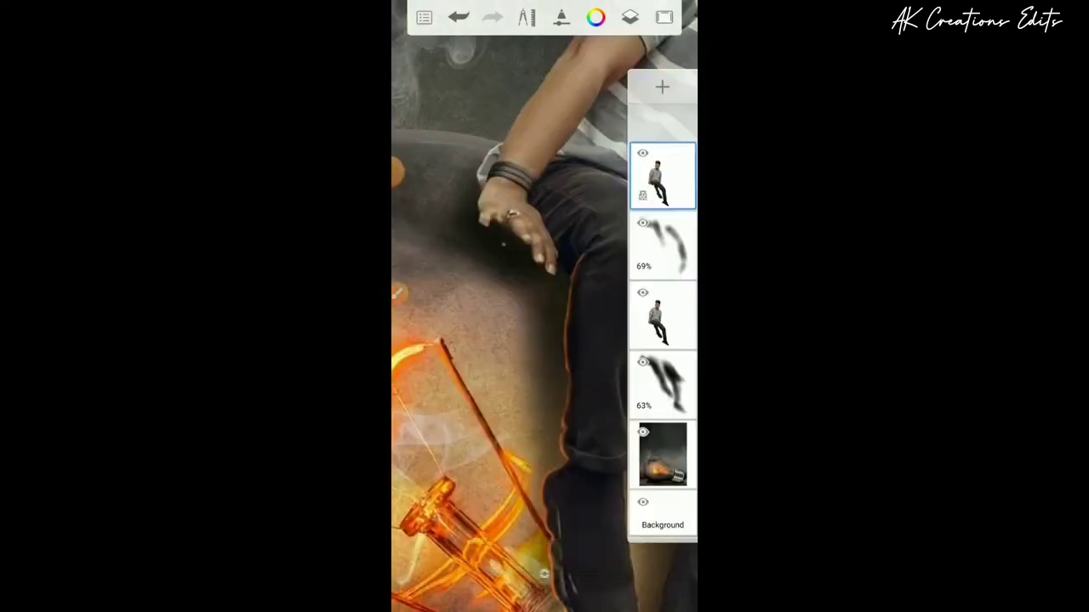
left_click(526, 17)
scroll(643, 372, "up", 5)
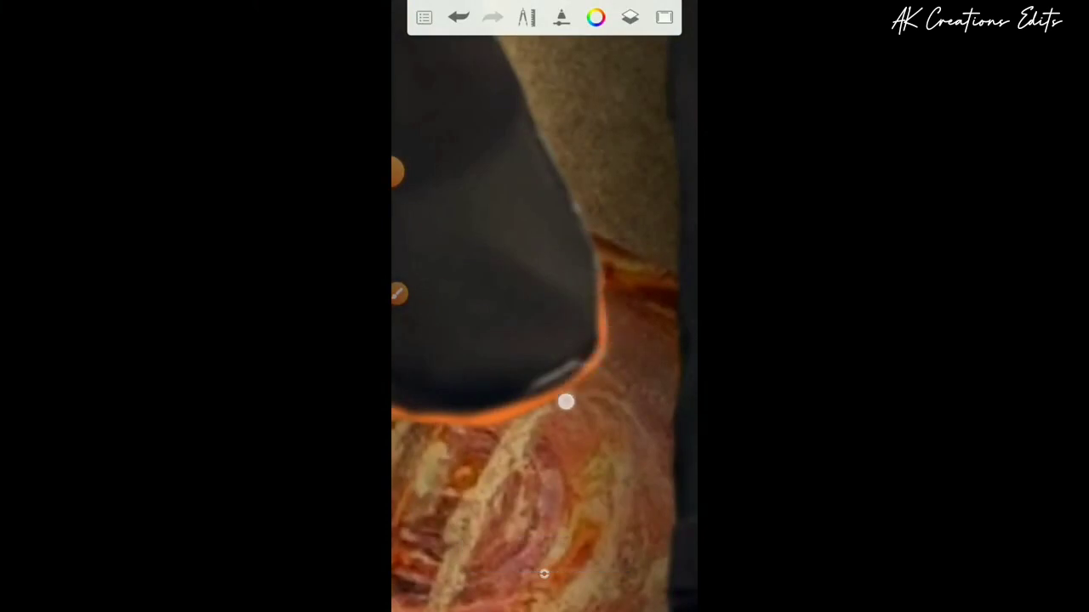
scroll(590, 352, "down", 2)
scroll(581, 393, "down", 2)
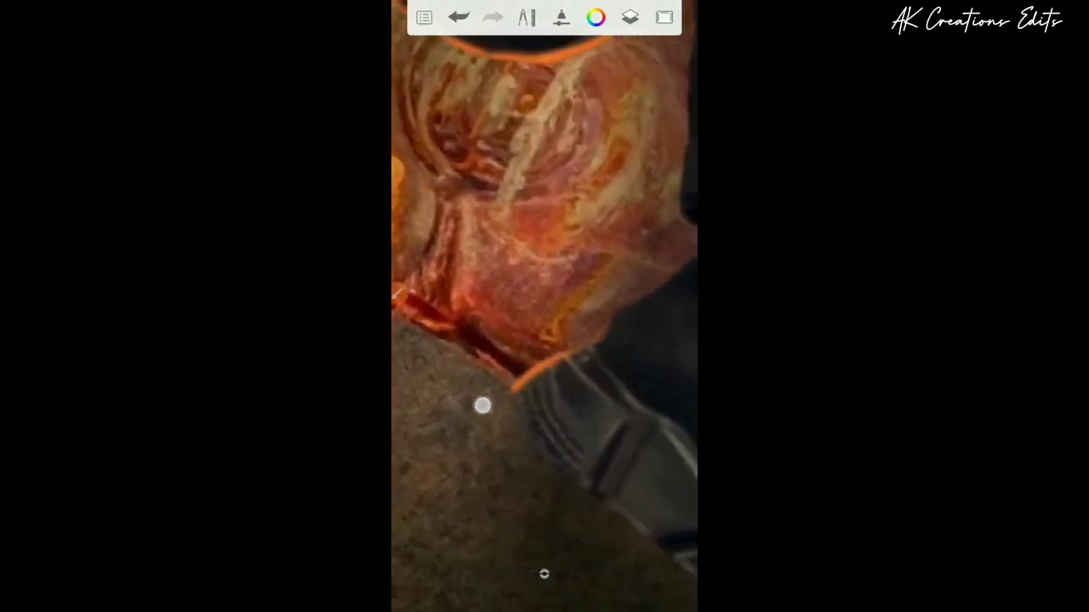
scroll(543, 410, "up", 5)
scroll(574, 281, "down", 2)
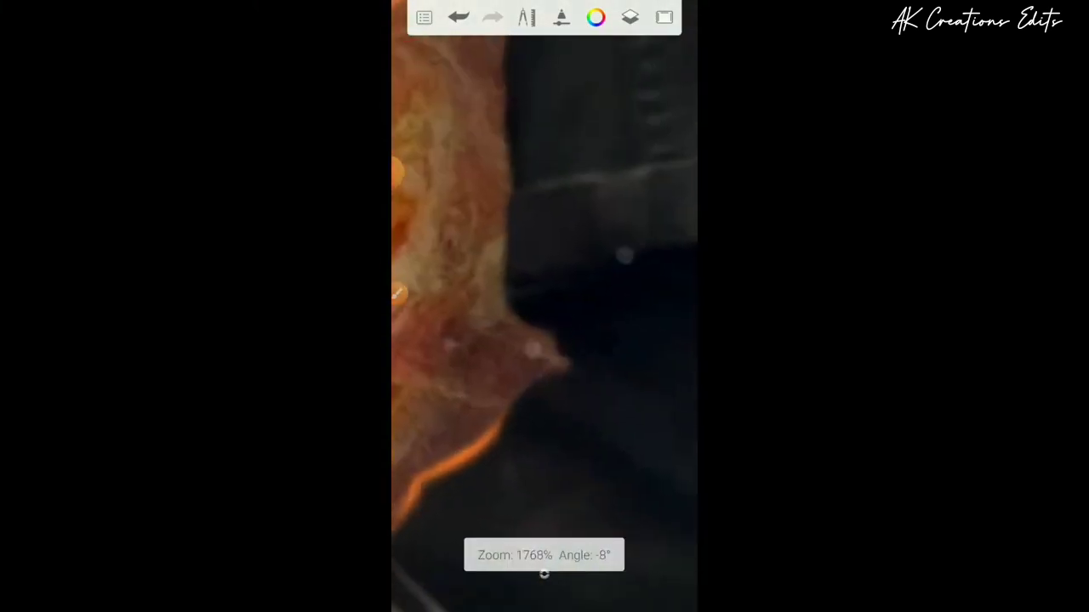
scroll(520, 245, "up", 2)
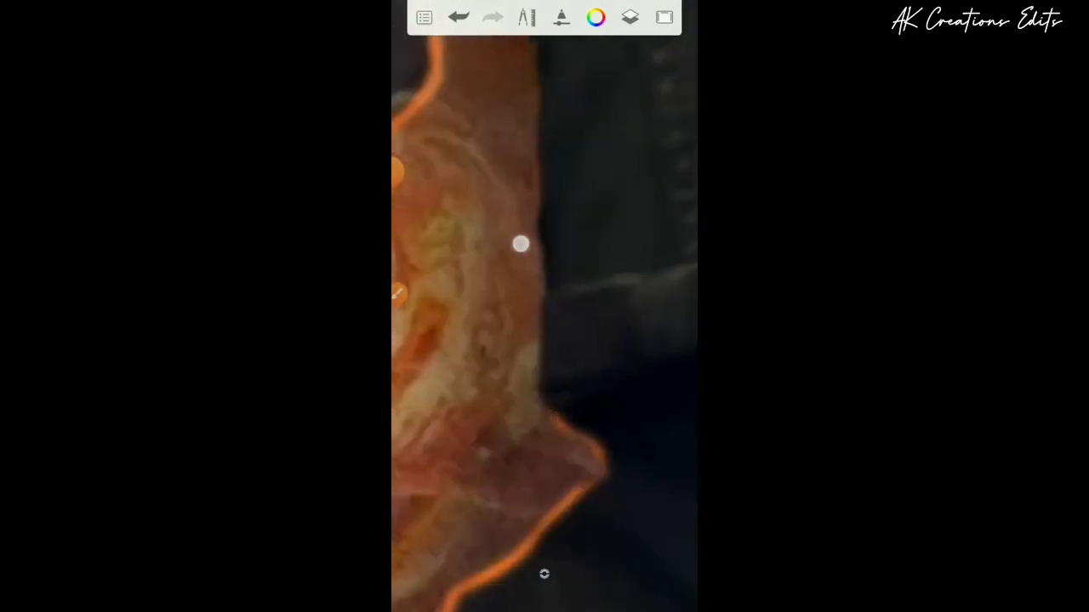
scroll(519, 256, "down", 3)
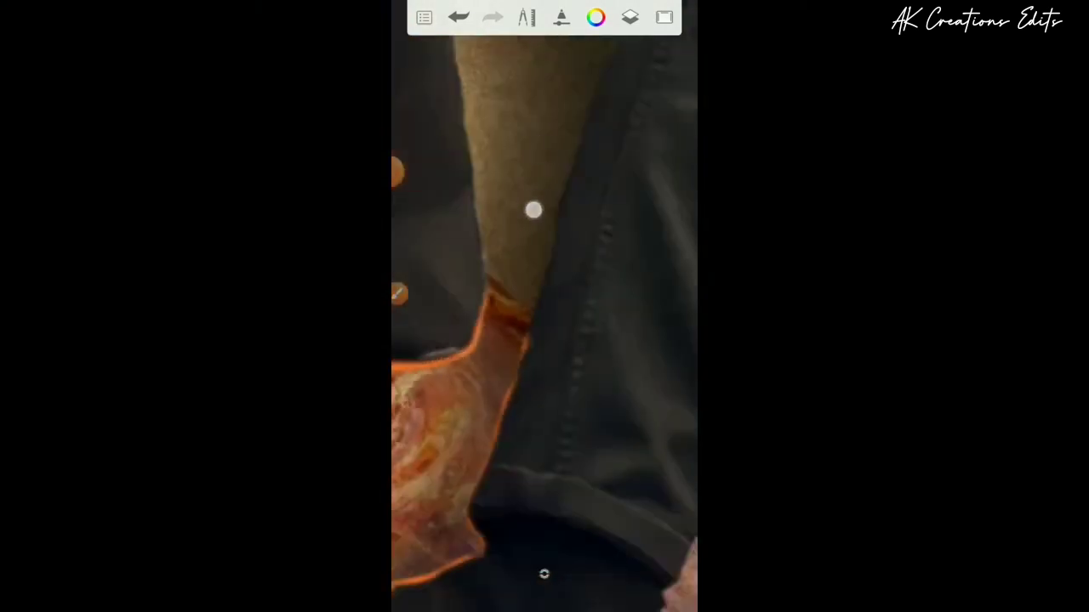
scroll(565, 262, "up", 3)
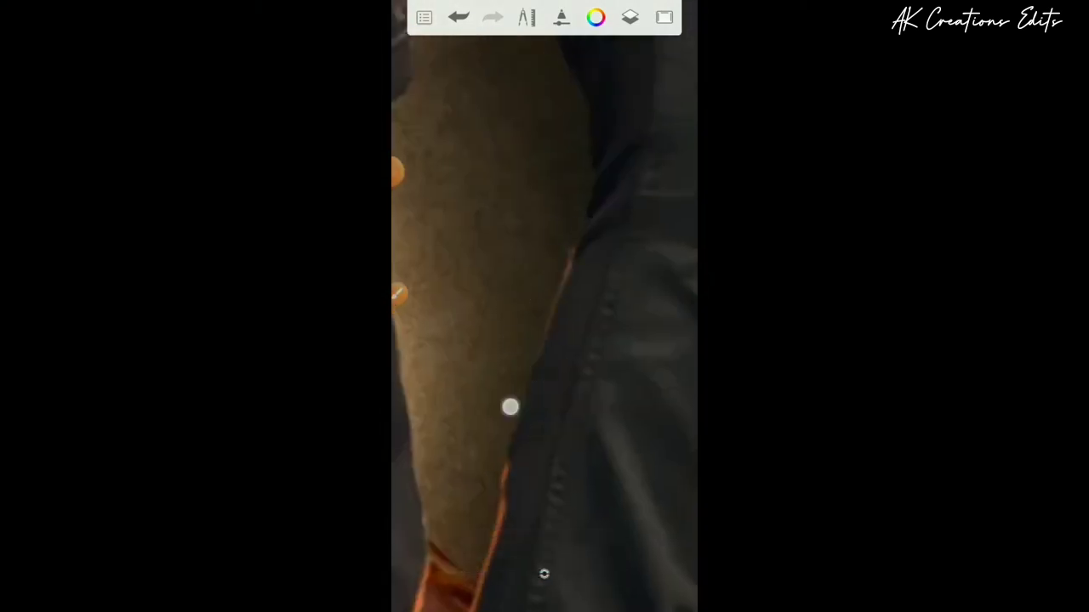
scroll(565, 317, "up", 3)
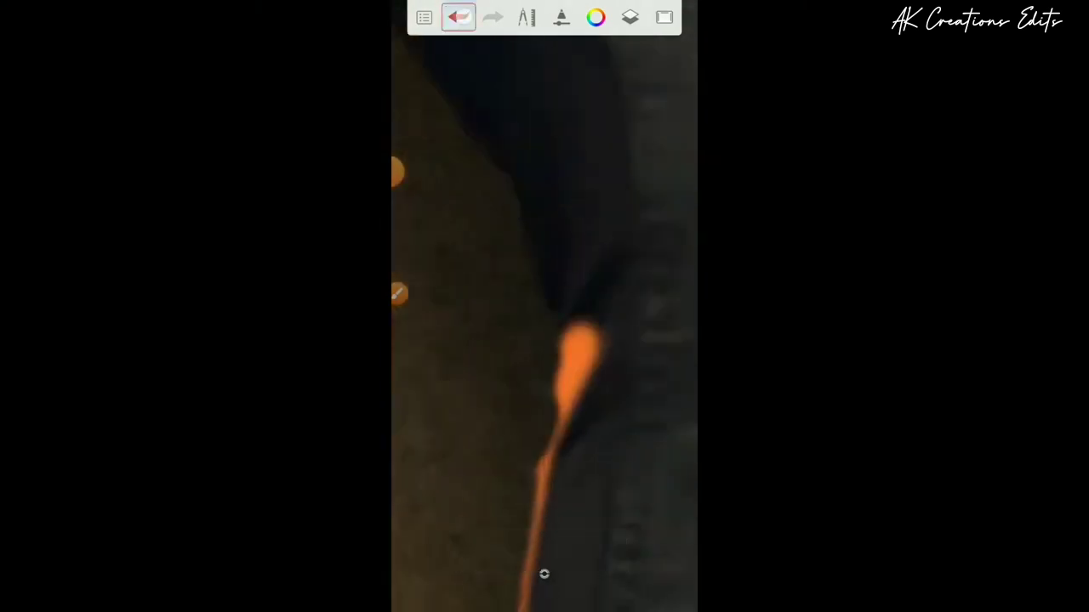
Undo the stray orange stroke and unlock the man layer's transparency
left_click(459, 17)
scroll(544, 574, "up", 1)
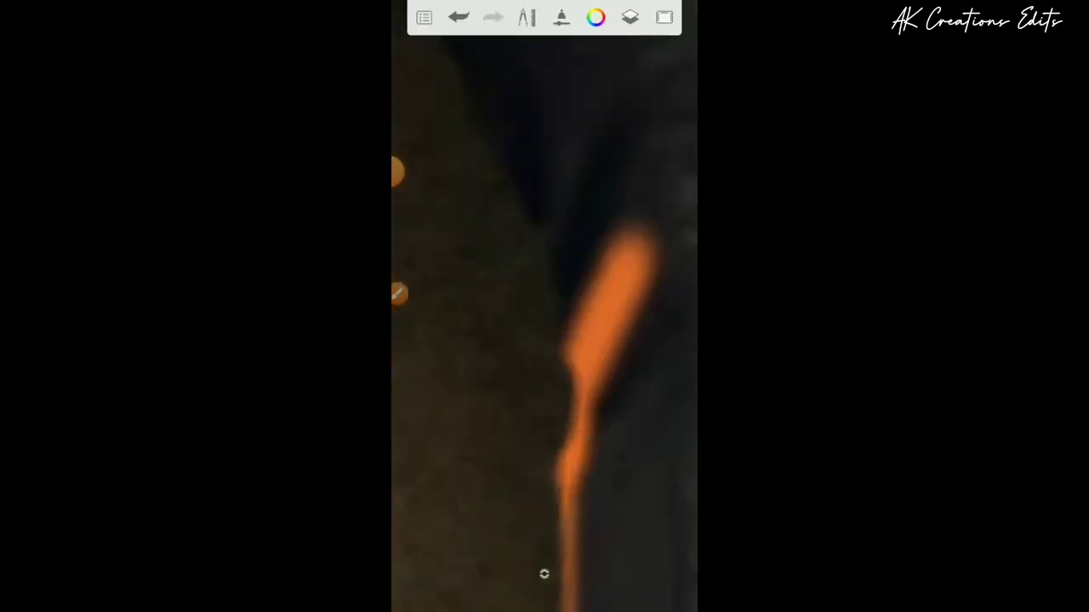
left_click(629, 17)
left_click(526, 17)
scroll(574, 477, "down", 2)
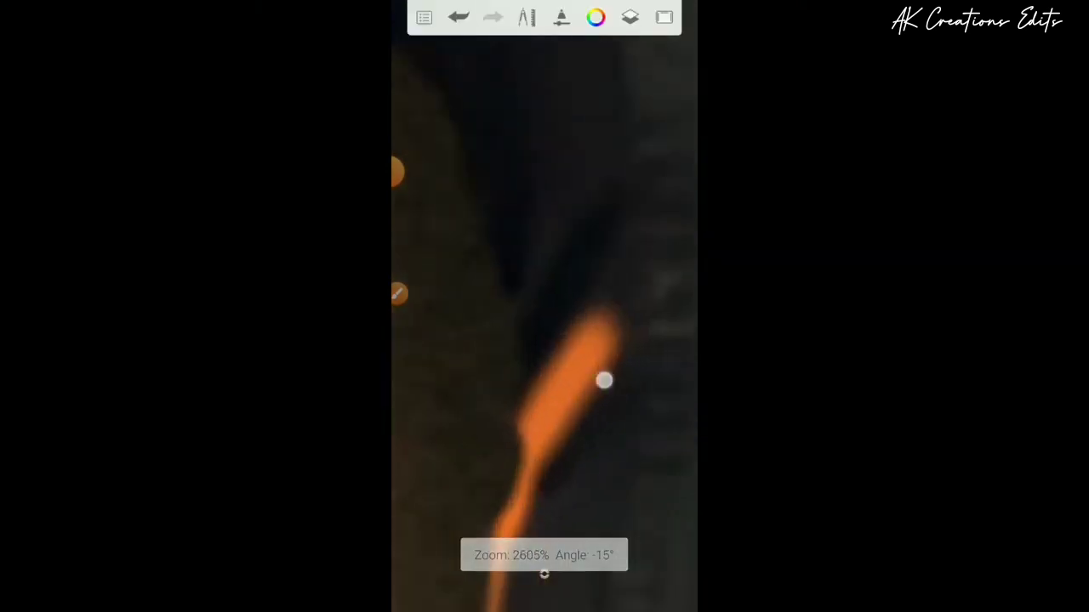
scroll(572, 481, "down", 3)
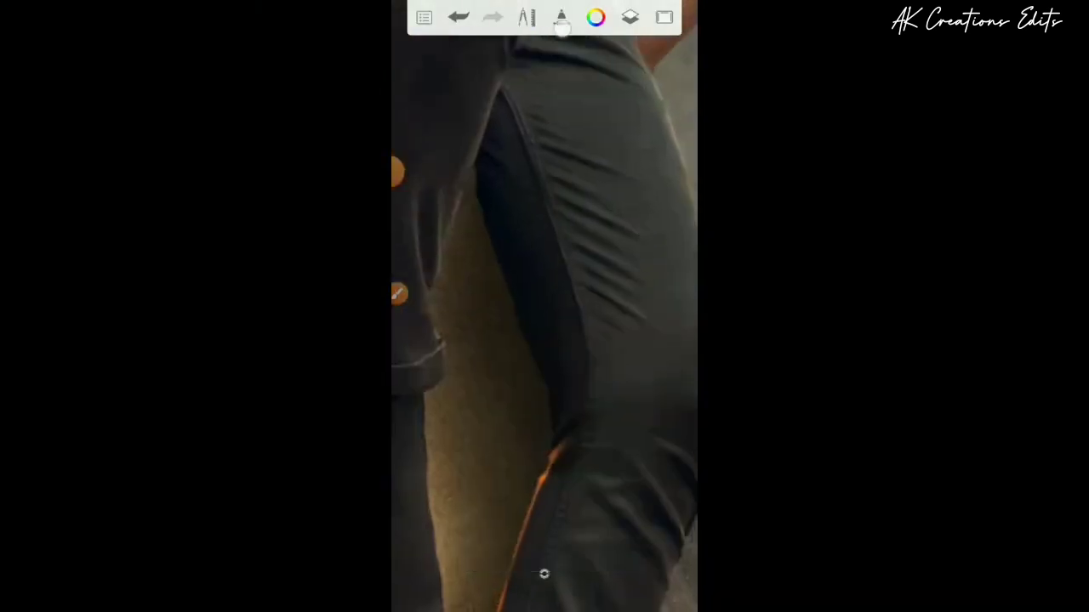
Relock transparency and extend the orange rim light down the other trouser leg to the shoe
left_click(527, 17)
left_click(544, 576)
left_click(630, 17)
scroll(640, 264, "down", 3)
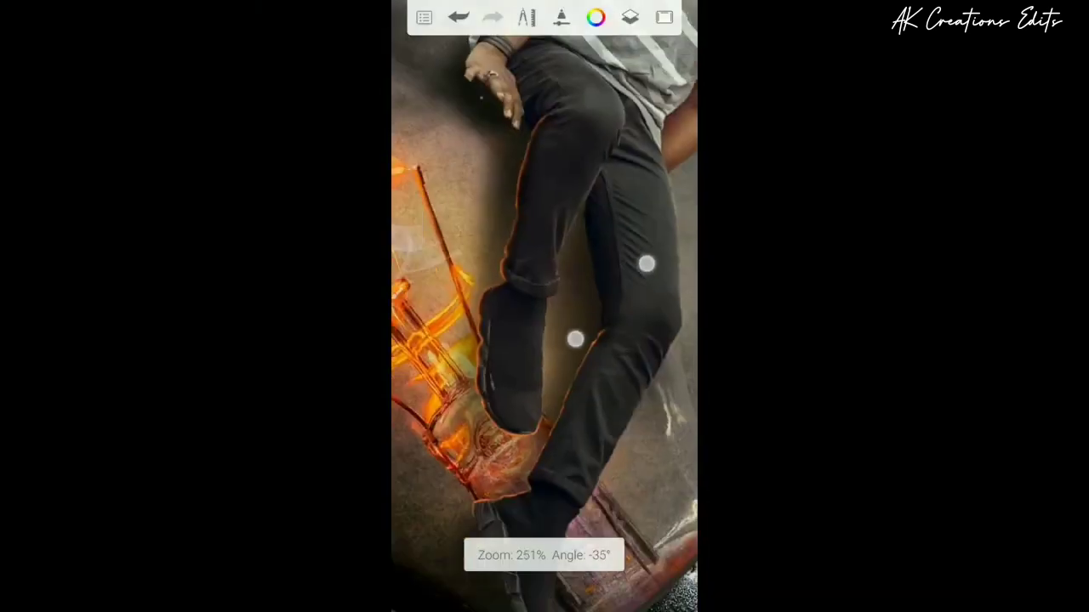
scroll(640, 264, "up", 3)
scroll(612, 272, "up", 2)
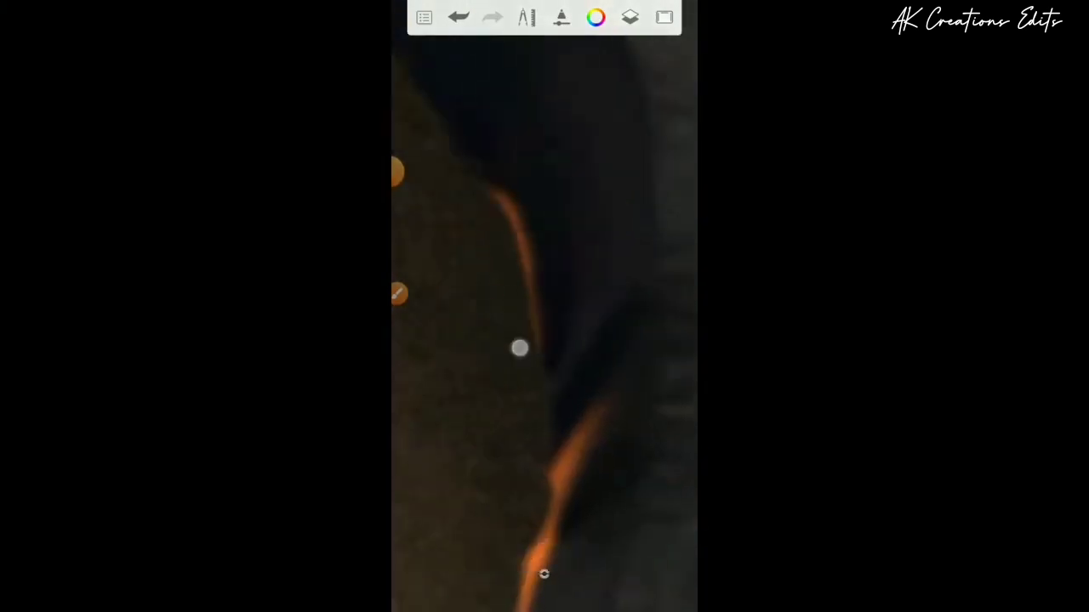
scroll(529, 345, "down", 3)
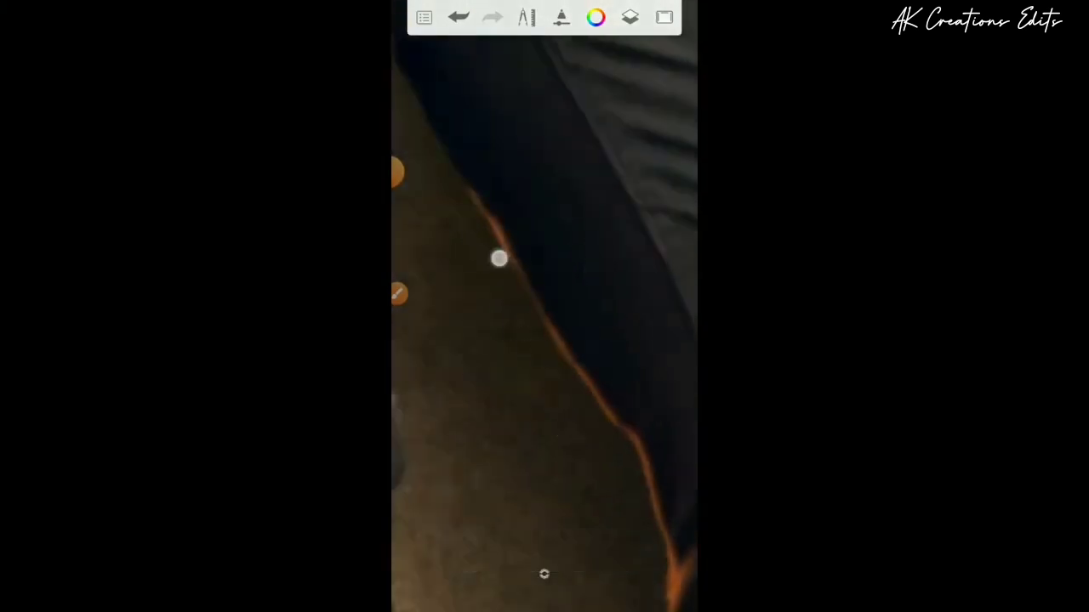
scroll(499, 258, "down", 2)
scroll(544, 306, "down", 5)
scroll(561, 374, "up", 5)
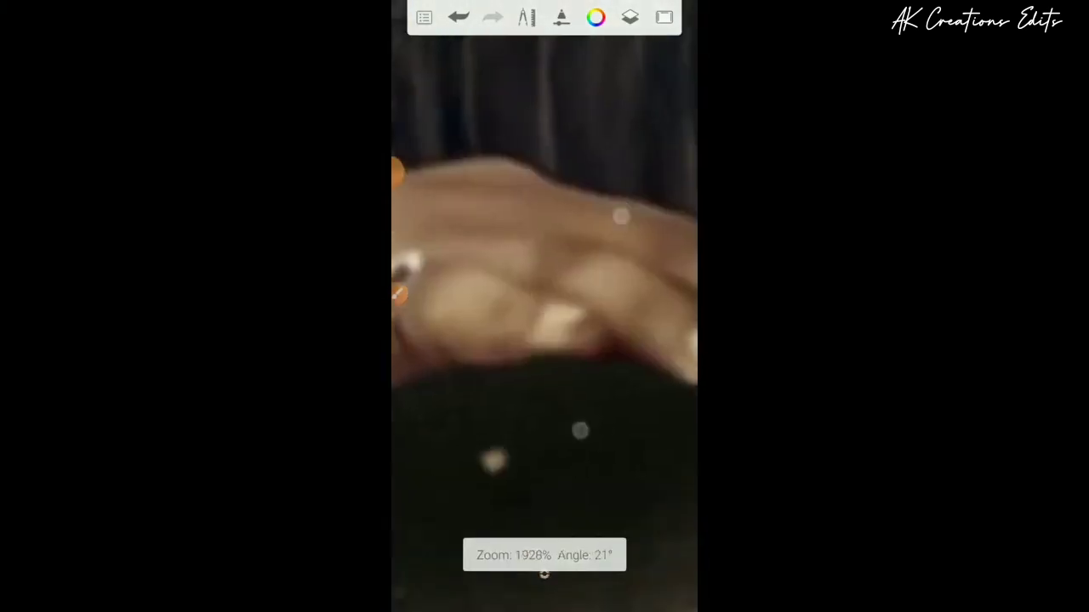
scroll(570, 404, "up", 1)
scroll(606, 434, "down", 3)
scroll(586, 409, "down", 1)
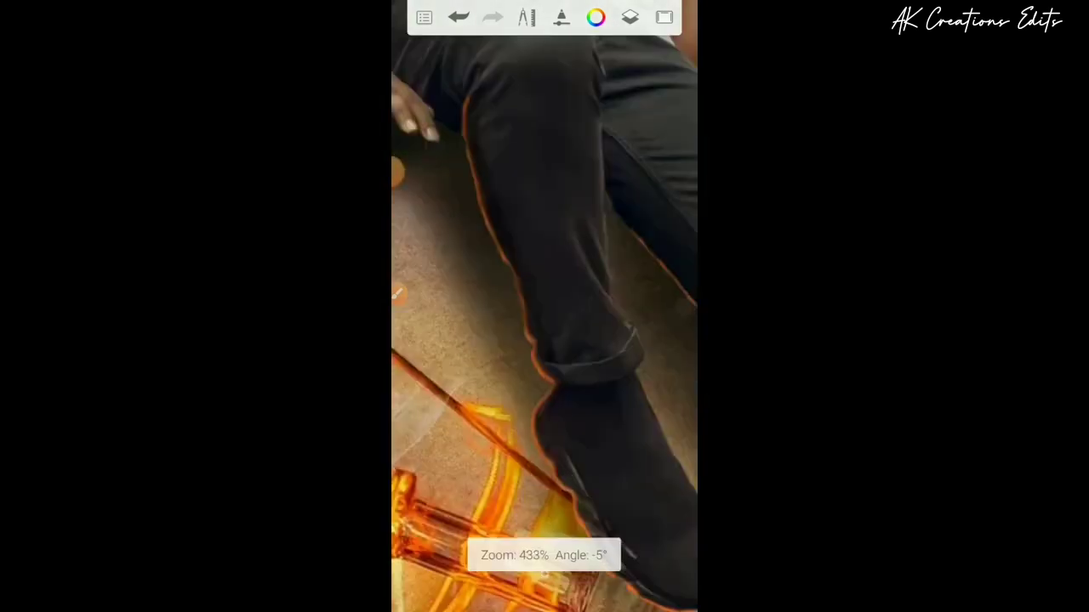
scroll(578, 363, "up", 5)
left_click(544, 574)
Select the Airbrush and resize it to 10.4
left_click(598, 518)
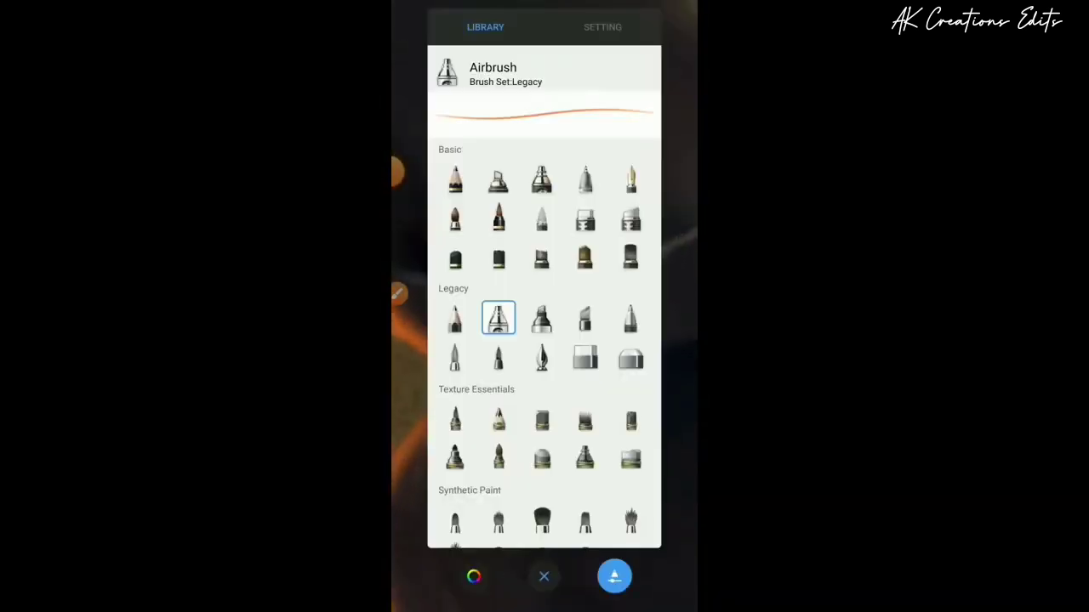
left_click(544, 577)
left_click_drag(682, 158, 597, 264)
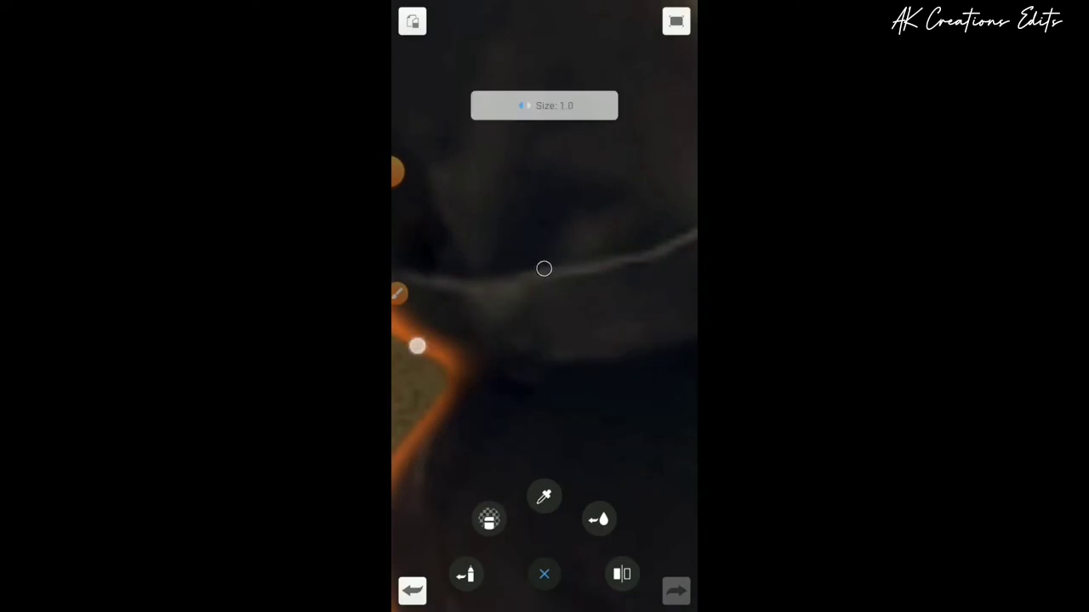
left_click(544, 574)
scroll(587, 353, "up", 3)
scroll(488, 444, "up", 2)
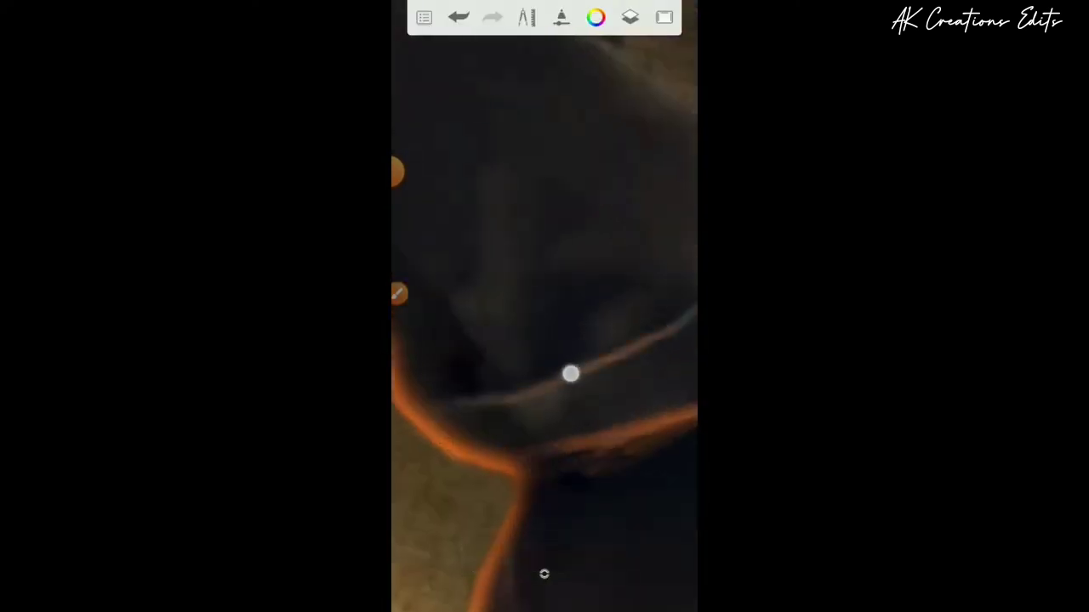
scroll(545, 340, "down", 2)
left_click(545, 574)
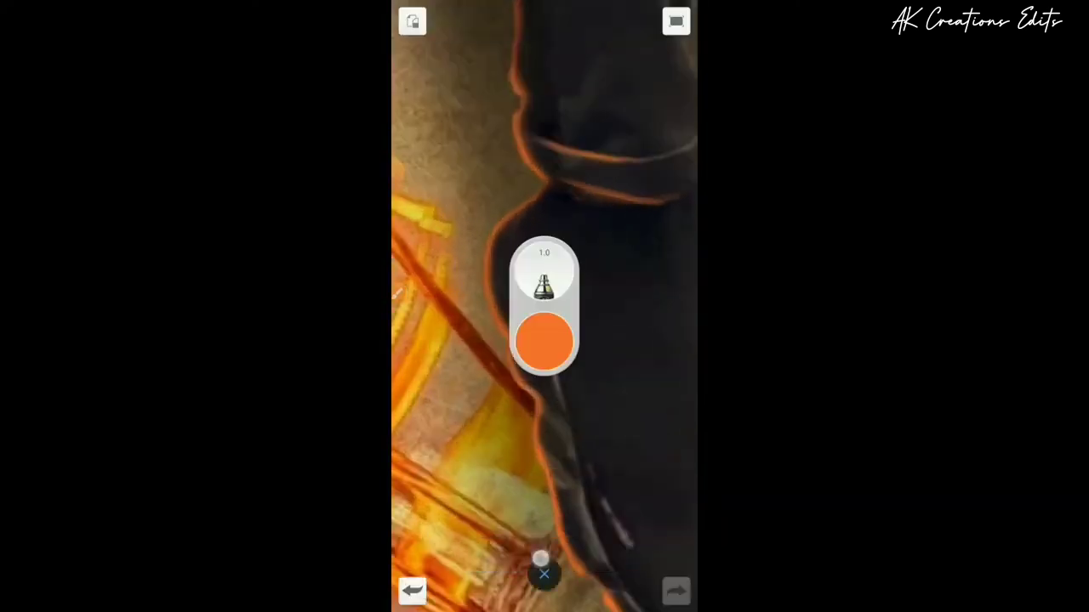
left_click_drag(545, 340, 607, 267)
left_click(579, 195)
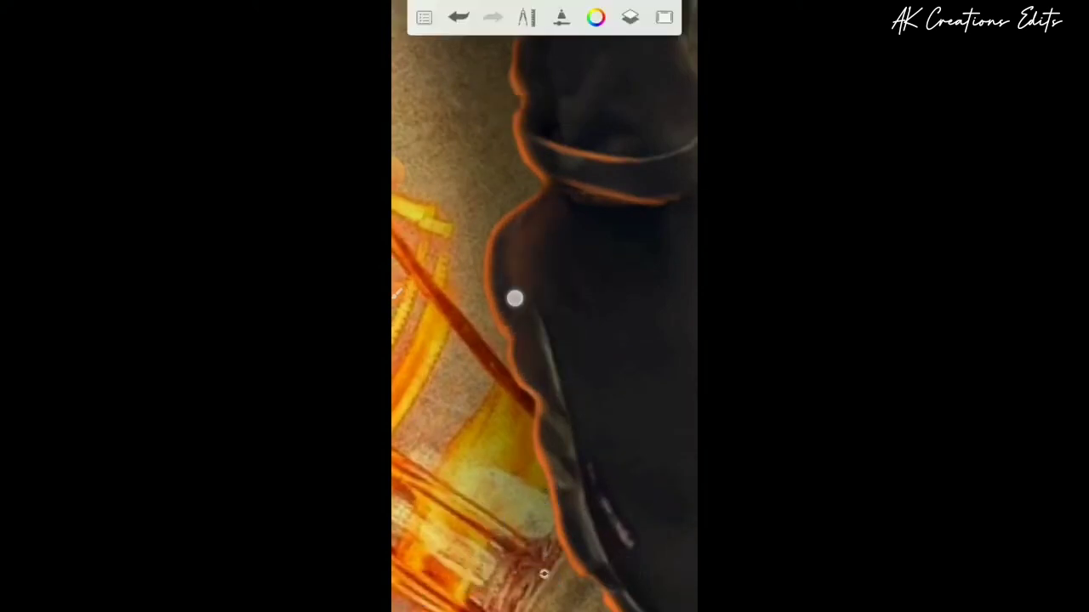
Zoom and rotate the canvas onto the hand and leg for painting the glow
mouse_move(515, 298)
left_mouse_down()
mouse_move(530, 332)
mouse_move(627, 352)
mouse_move(604, 155)
left_mouse_up()
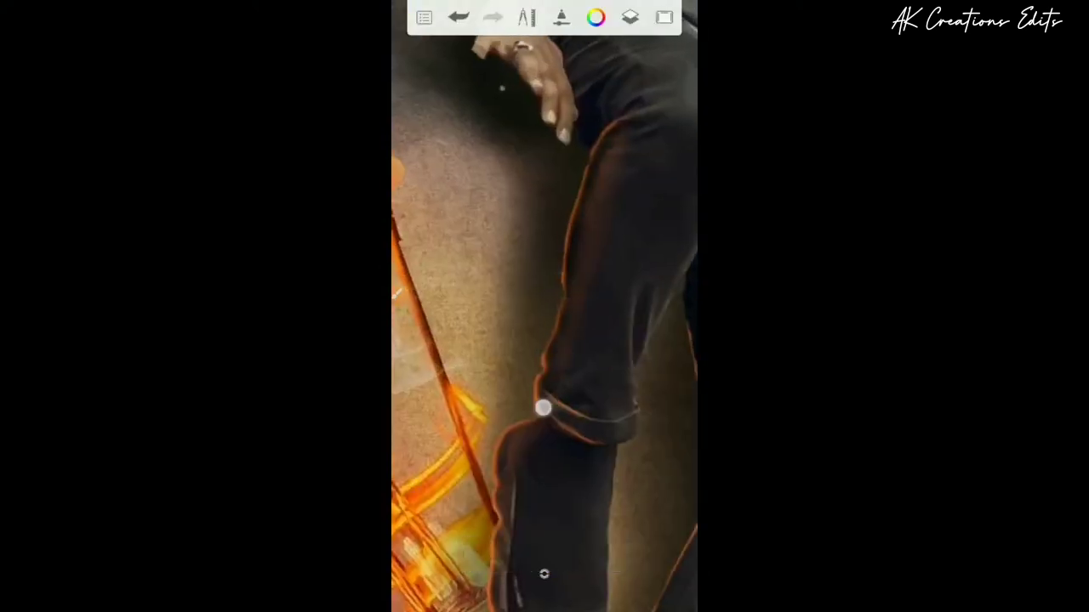
mouse_move(543, 408)
left_mouse_down()
mouse_move(556, 454)
mouse_move(535, 436)
left_mouse_up()
mouse_move(554, 367)
left_mouse_down()
mouse_move(625, 309)
mouse_move(531, 305)
left_mouse_up()
mouse_move(523, 393)
left_mouse_down()
mouse_move(569, 284)
mouse_move(545, 343)
mouse_move(510, 374)
left_mouse_up()
Airbrush a soft orange glow over the thigh and shin, then check the Flow Airbrush
left_click(629, 17)
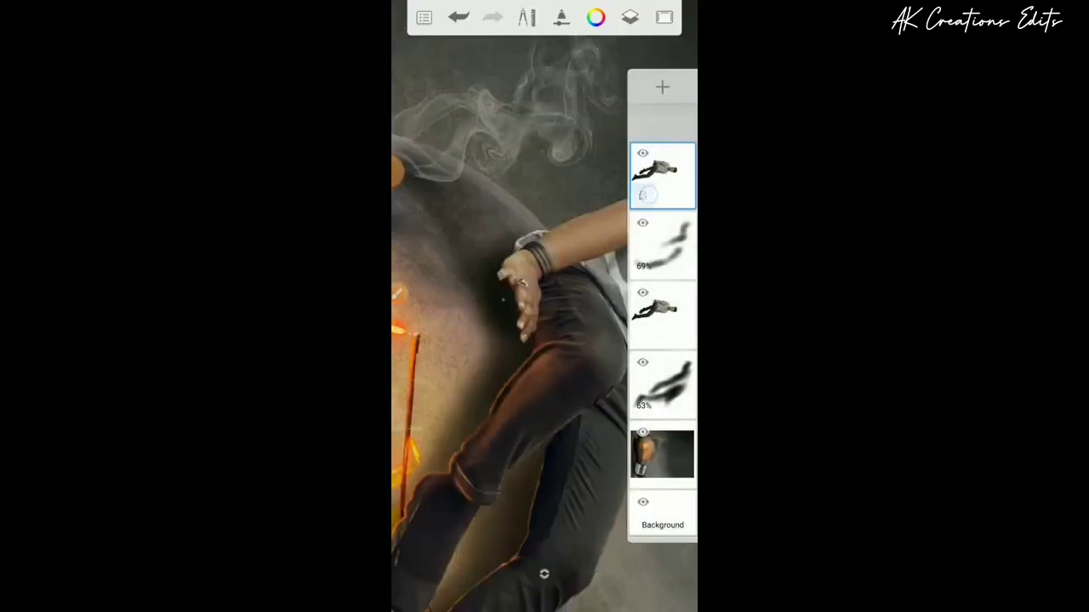
mouse_move(661, 213)
left_mouse_down()
mouse_move(510, 431)
mouse_move(513, 388)
left_mouse_up()
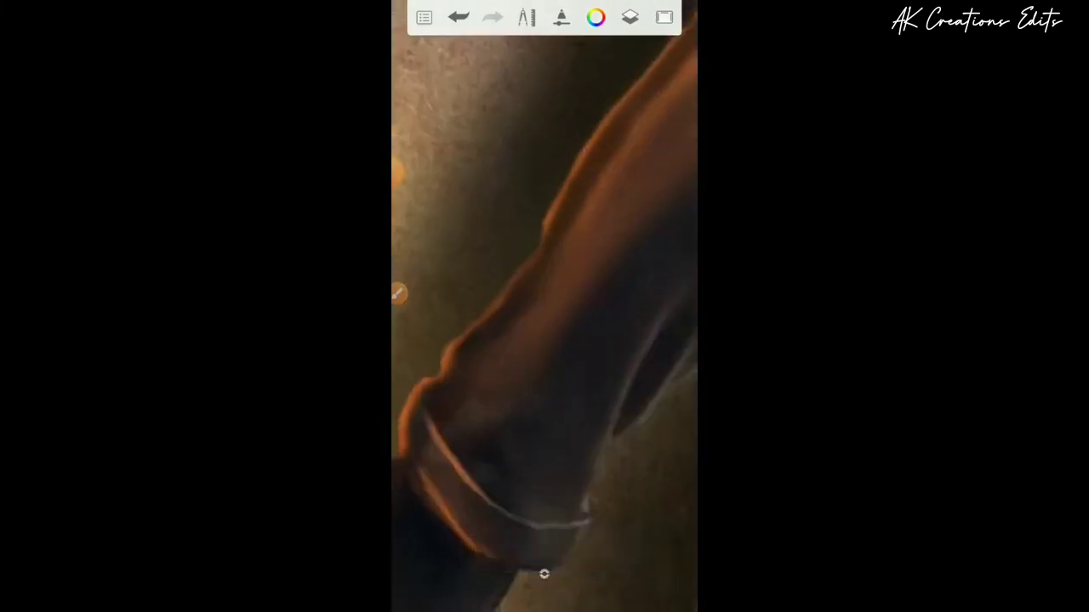
mouse_move(443, 421)
left_mouse_down()
mouse_move(434, 389)
mouse_move(502, 381)
mouse_move(523, 473)
mouse_move(557, 460)
mouse_move(529, 476)
mouse_move(496, 415)
left_mouse_up()
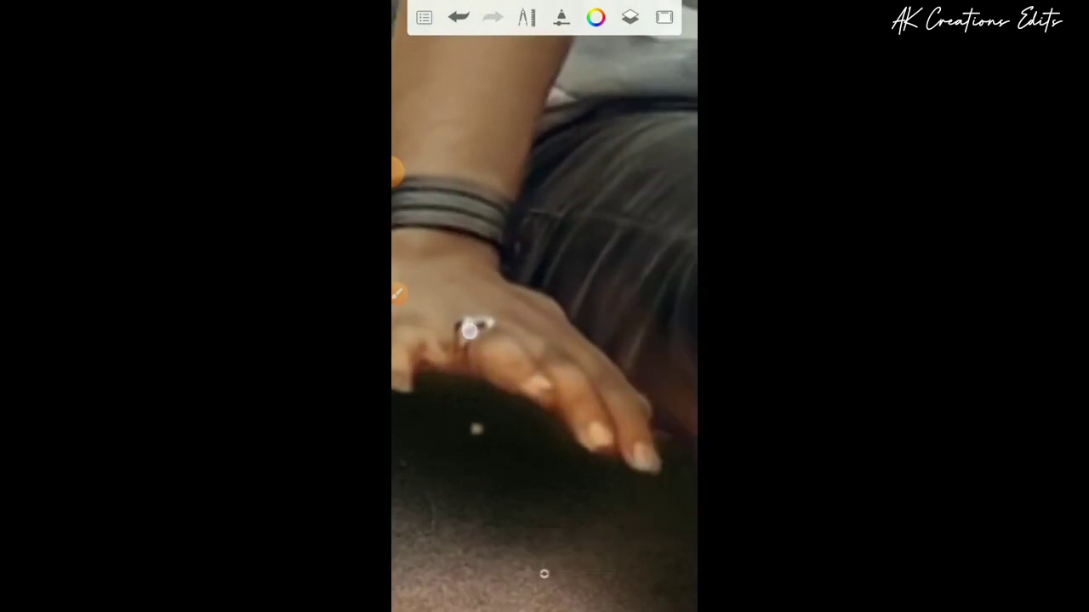
mouse_move(607, 449)
left_mouse_down()
mouse_move(561, 315)
mouse_move(547, 372)
mouse_move(479, 366)
mouse_move(534, 403)
mouse_move(547, 323)
left_mouse_up()
left_click(629, 17)
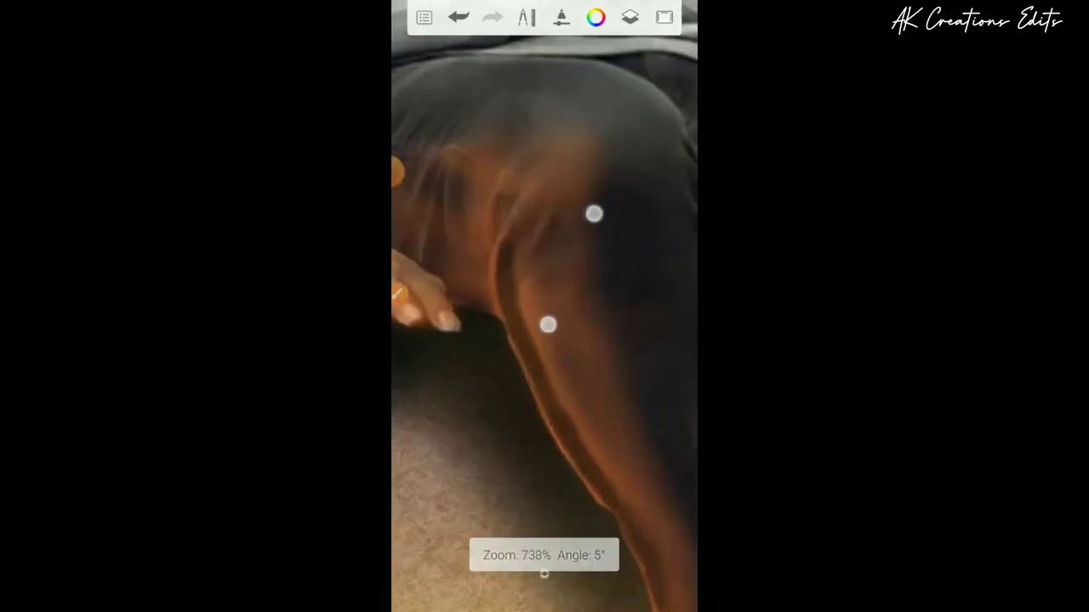
mouse_move(510, 421)
left_mouse_down()
mouse_move(596, 304)
mouse_move(610, 260)
left_mouse_up()
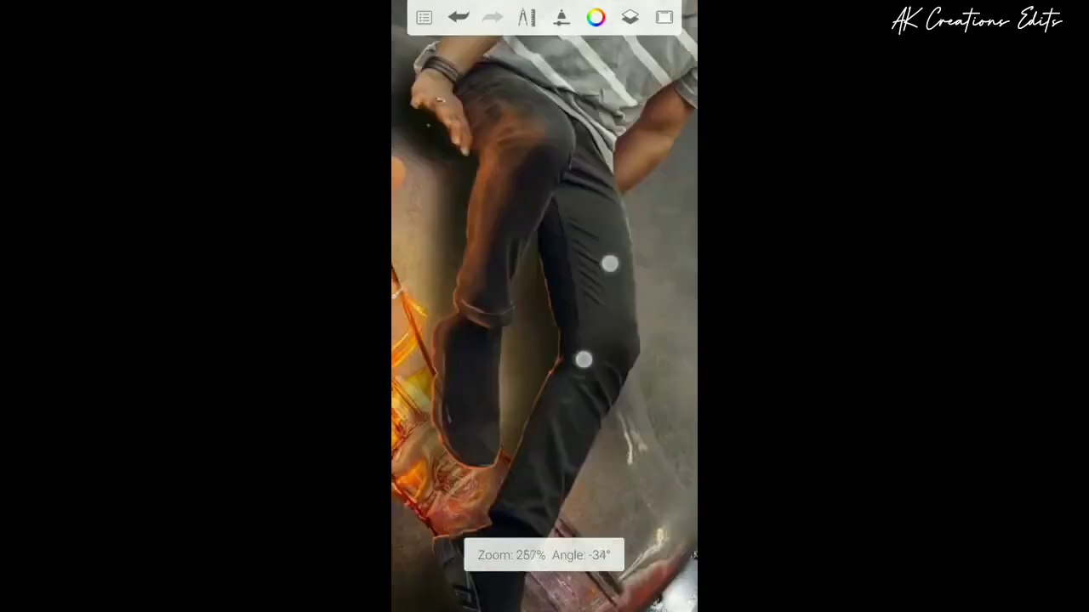
left_click_drag(544, 357, 565, 306)
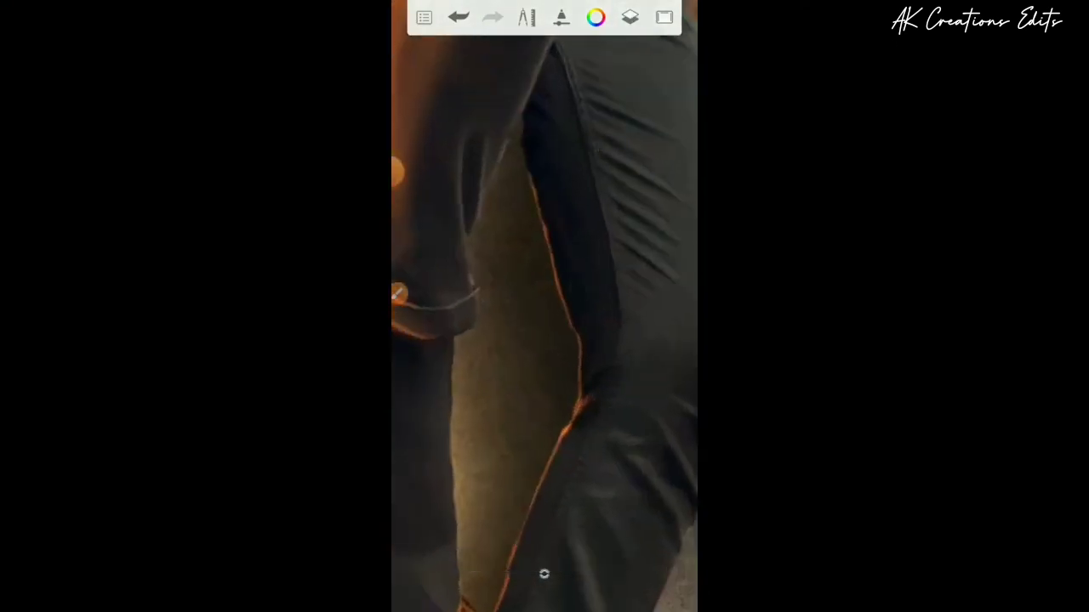
left_click(527, 17)
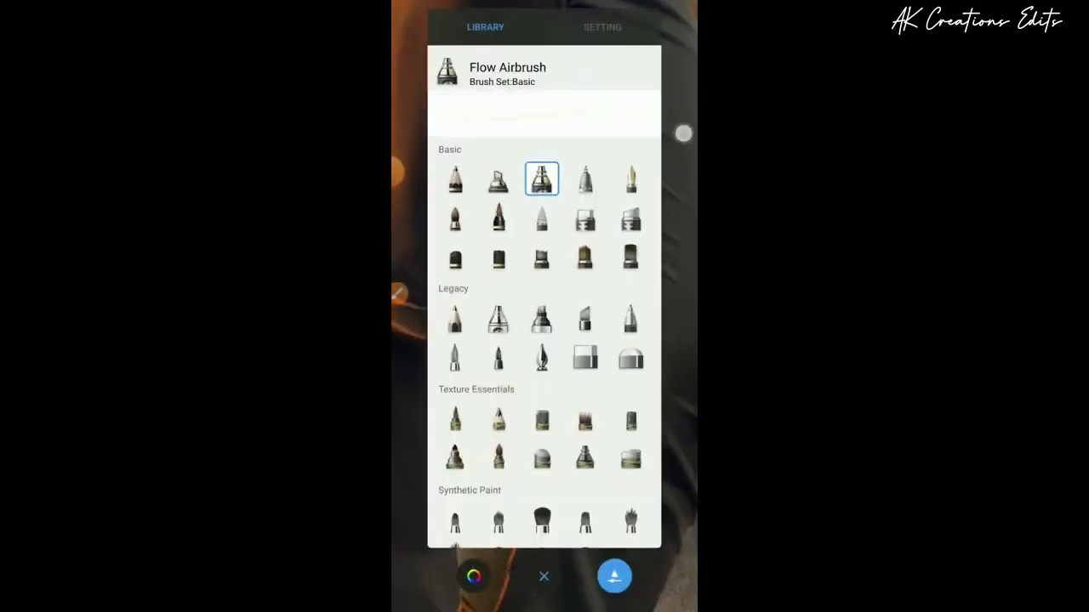
Close the brush library and zoom out to view the whole composite, straightened upright
left_click(683, 128)
mouse_move(603, 432)
left_mouse_down()
mouse_move(600, 284)
mouse_move(639, 353)
mouse_move(505, 472)
left_mouse_up()
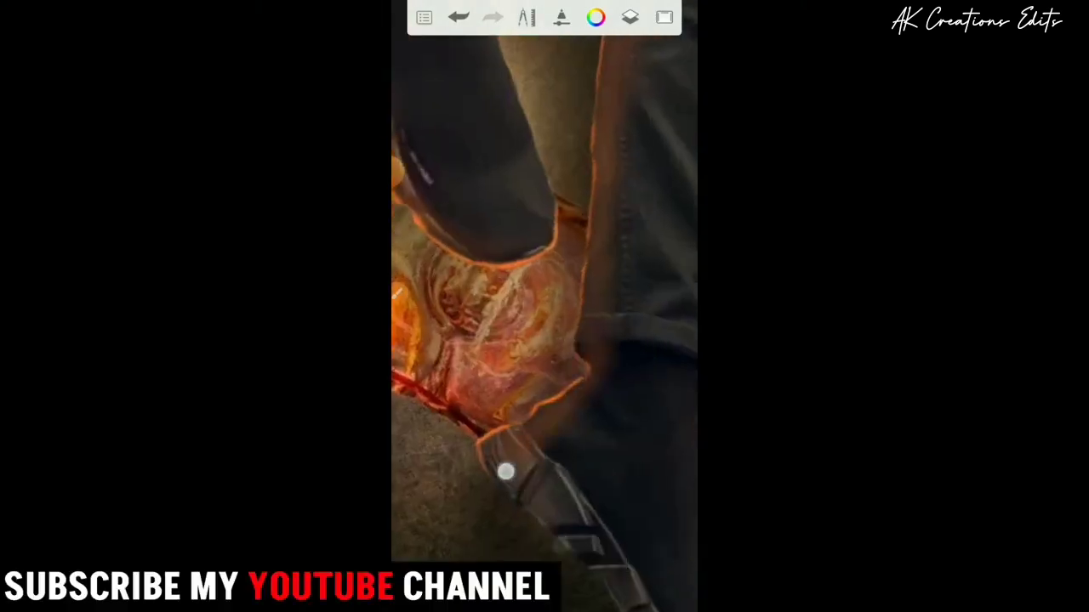
mouse_move(653, 219)
left_mouse_down()
mouse_move(600, 360)
mouse_move(626, 364)
left_mouse_up()
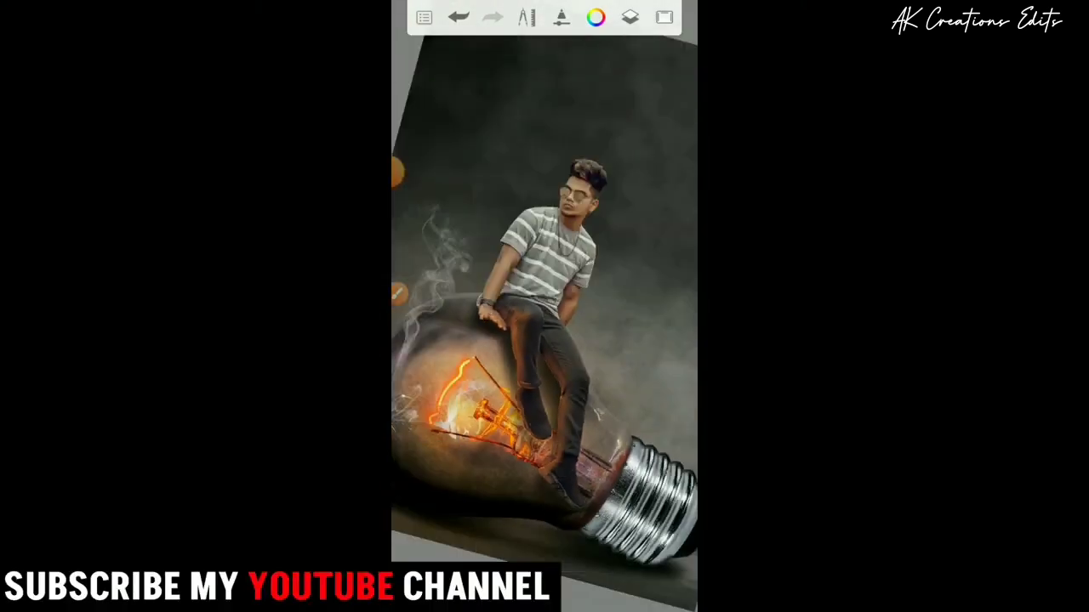
left_click_drag(501, 323, 544, 574)
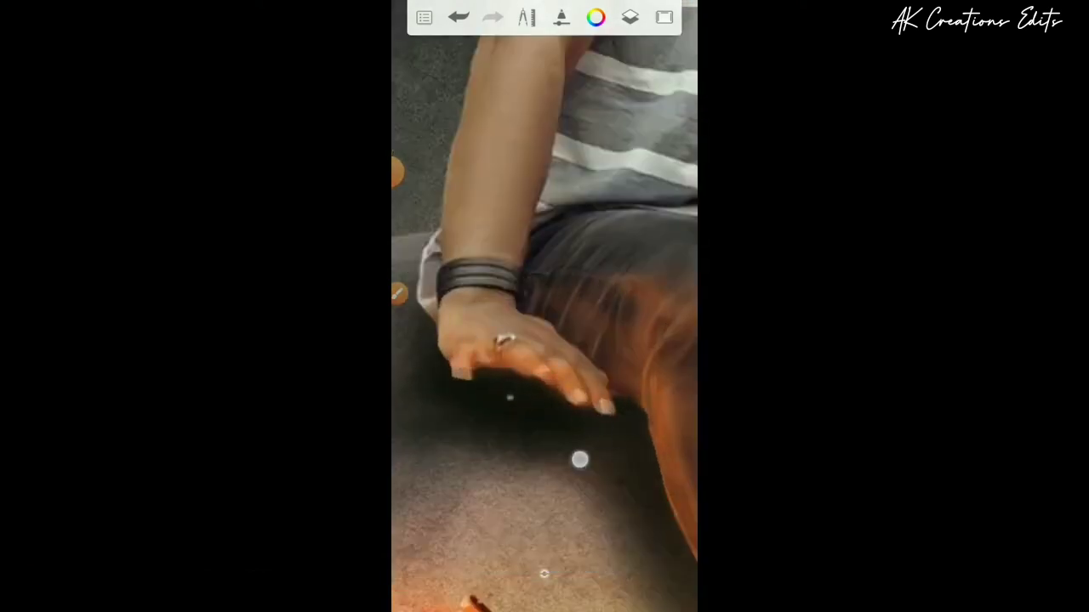
left_click_drag(579, 459, 607, 335)
left_click_drag(629, 248, 627, 298)
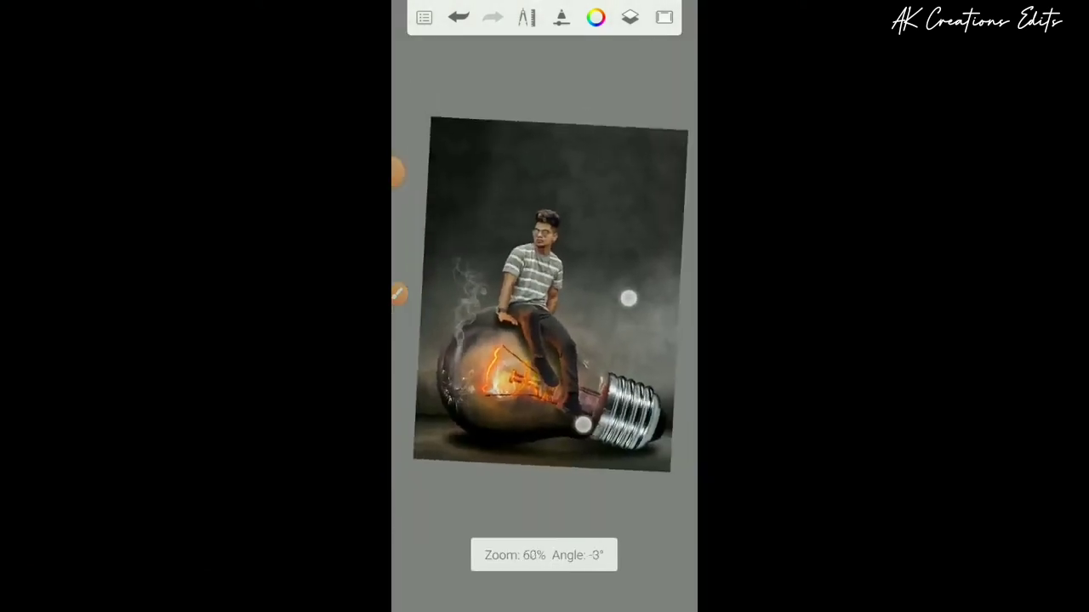
left_click(402, 170)
left_click_drag(660, 204, 653, 214)
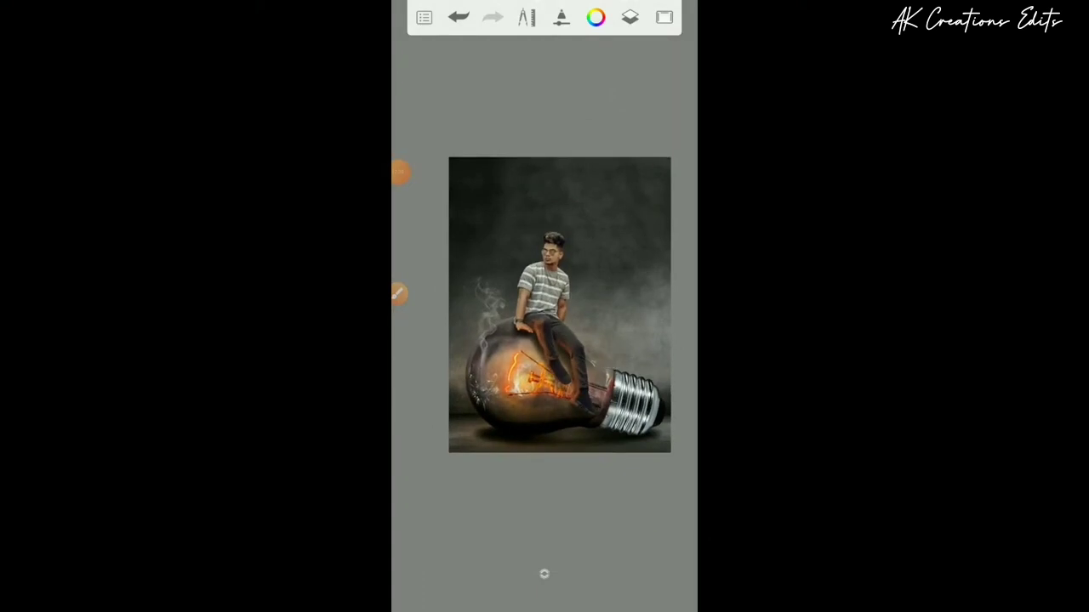
Set the unlocked top figure layer to Overlay at lower opacity and add a new empty layer
left_click(629, 17)
left_click(672, 175)
left_click(672, 174)
left_click(672, 174)
left_click(632, 292)
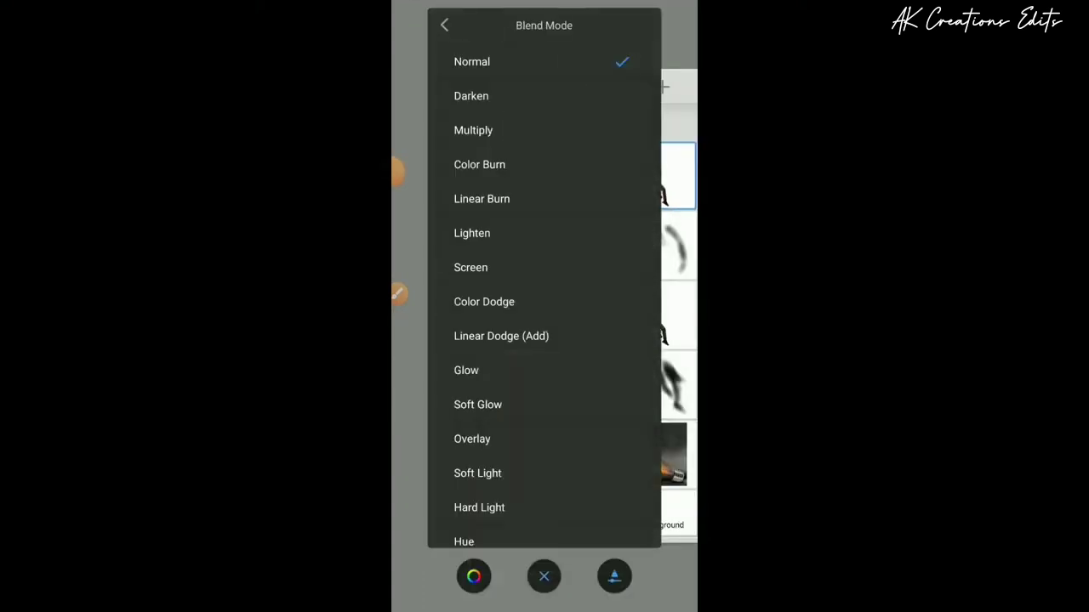
left_click(543, 576)
left_click(661, 153)
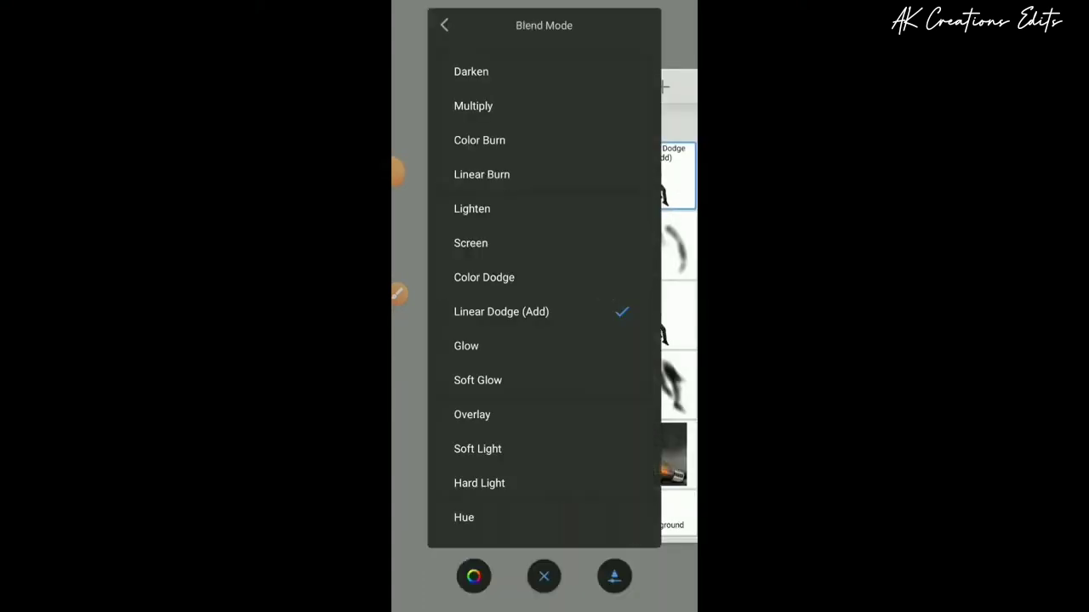
left_click(543, 577)
left_click(661, 174)
left_click_drag(624, 243, 555, 244)
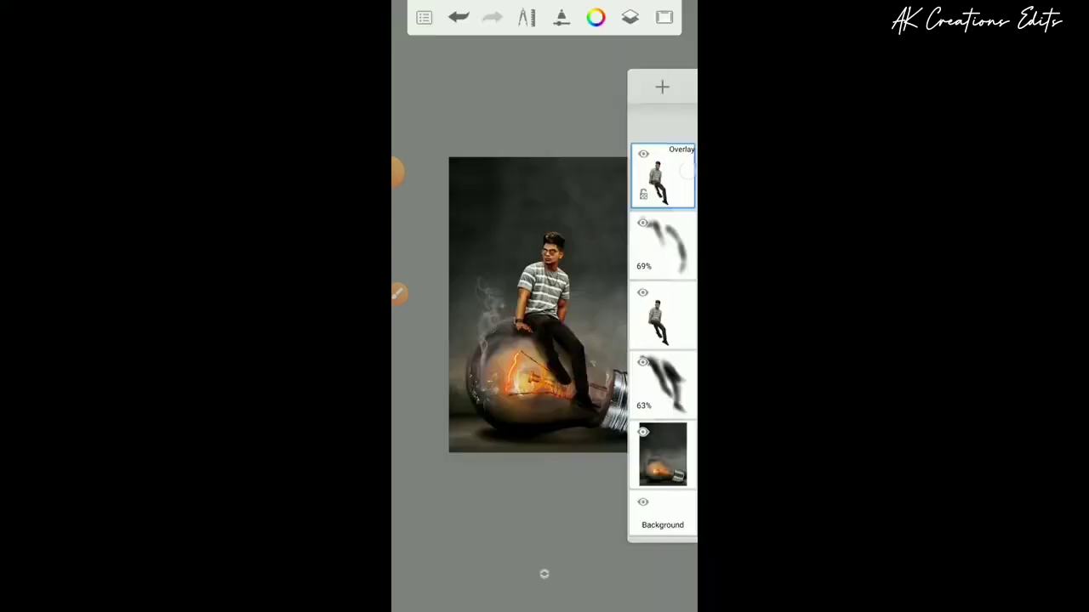
left_click(661, 153)
left_click(583, 222)
Import the smoke image, enlarge it, and set its layer blend mode onto the picture
left_click(526, 17)
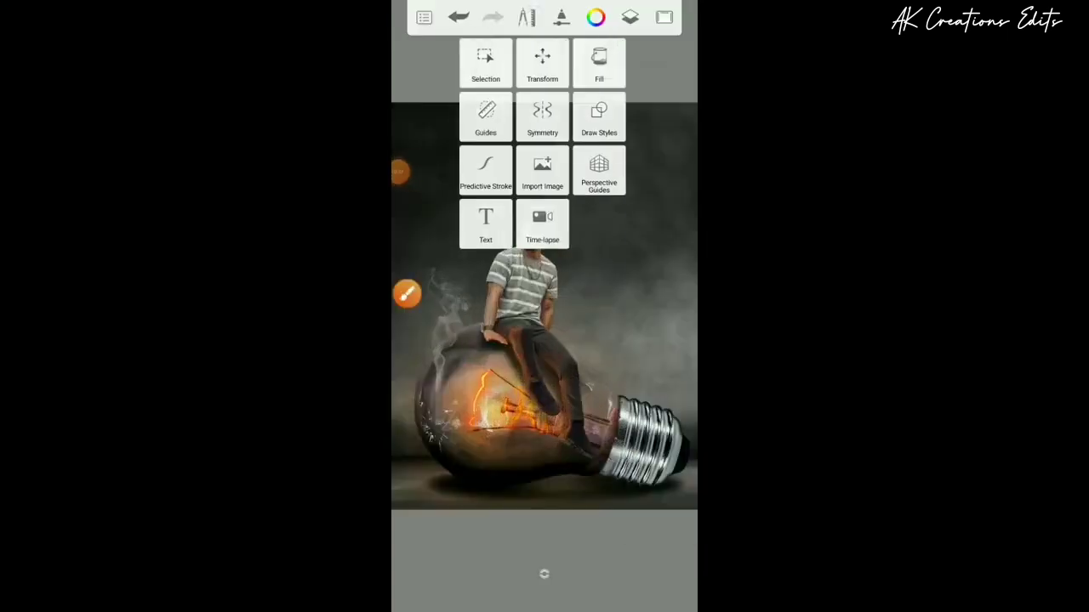
left_click(539, 56)
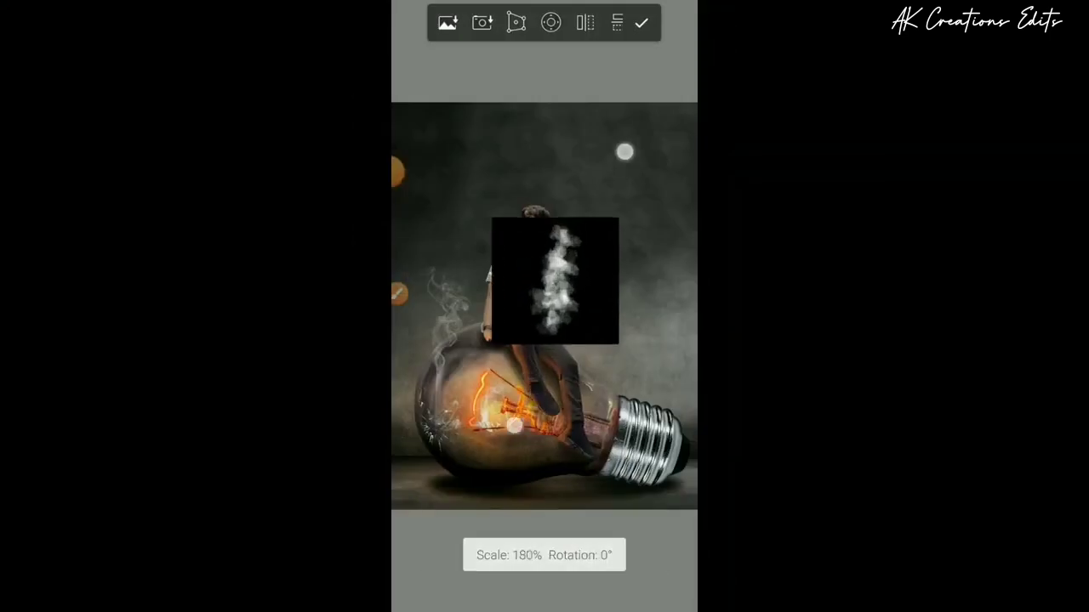
left_click_drag(514, 426, 576, 416)
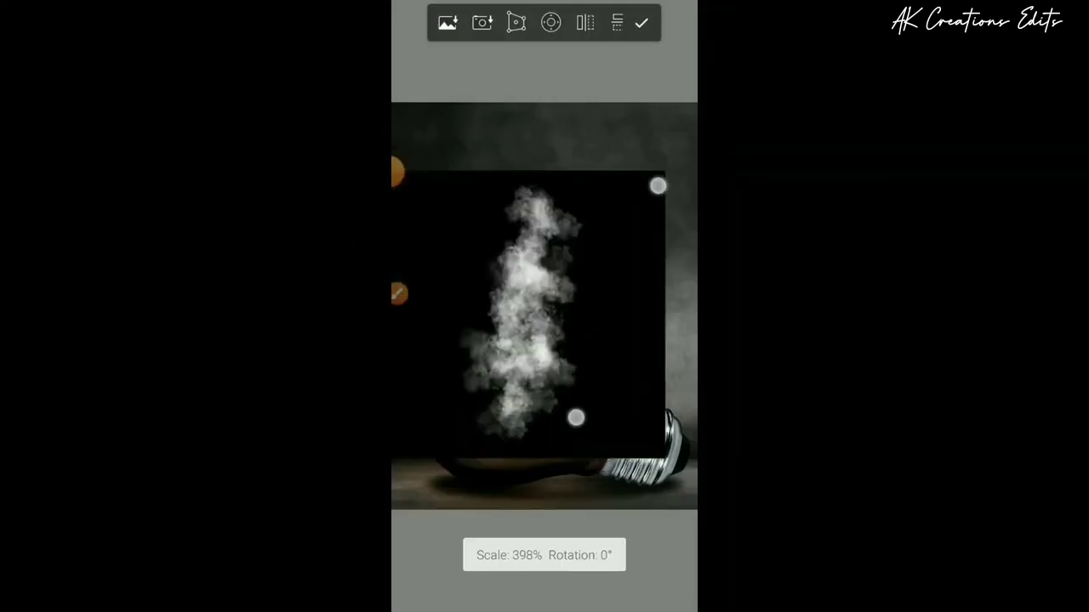
left_click(641, 23)
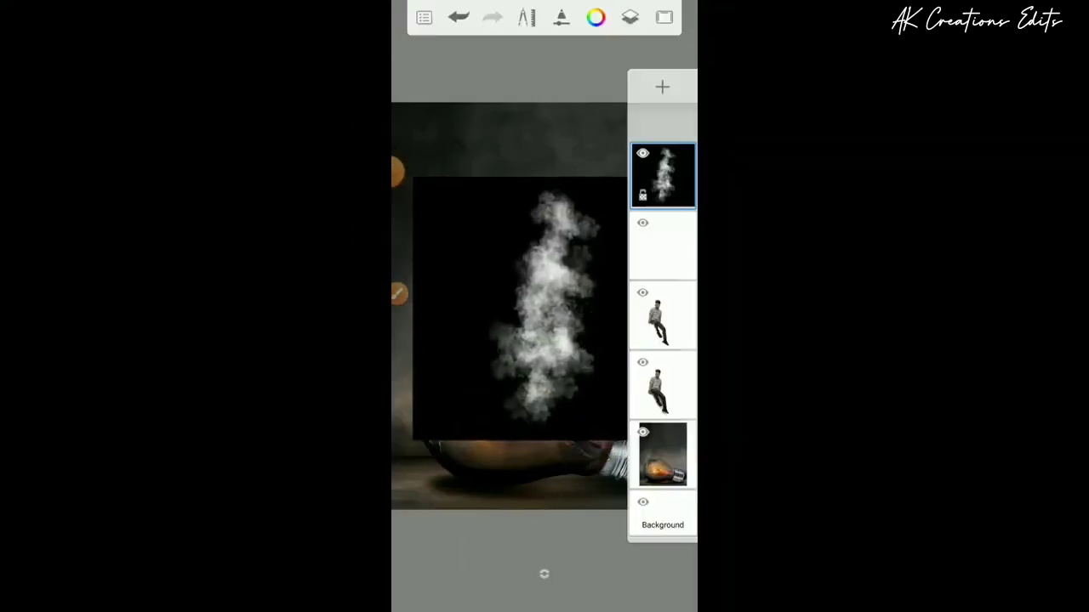
left_click(663, 175)
left_click(468, 267)
Rotate, resize and move the smoke so it covers the bottom of the bulb
left_click(526, 17)
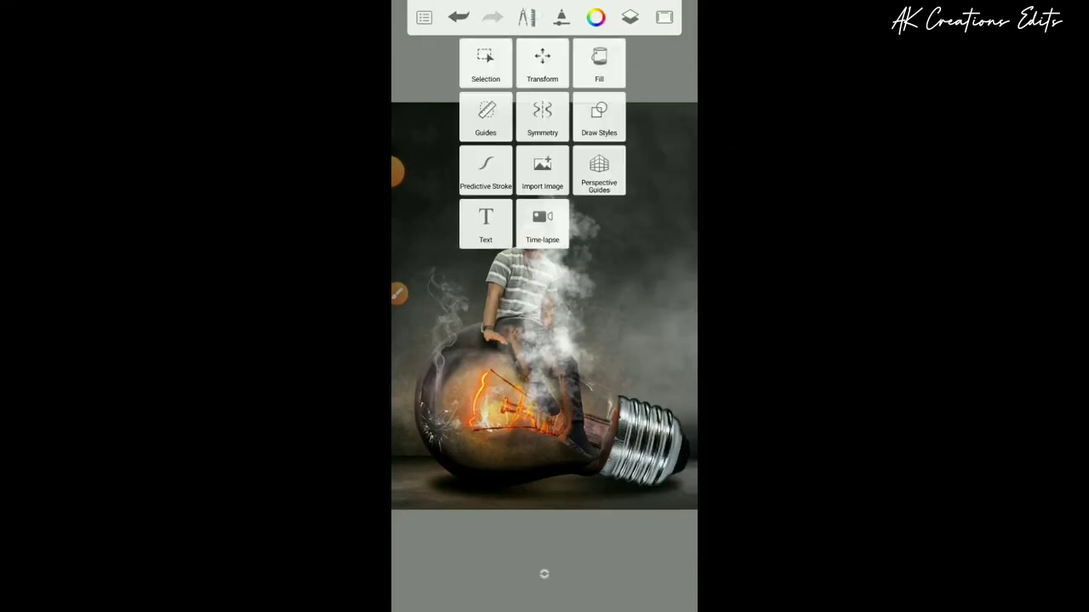
left_click(542, 69)
mouse_move(587, 247)
left_mouse_down()
mouse_move(476, 318)
mouse_move(561, 357)
mouse_move(534, 405)
left_mouse_up()
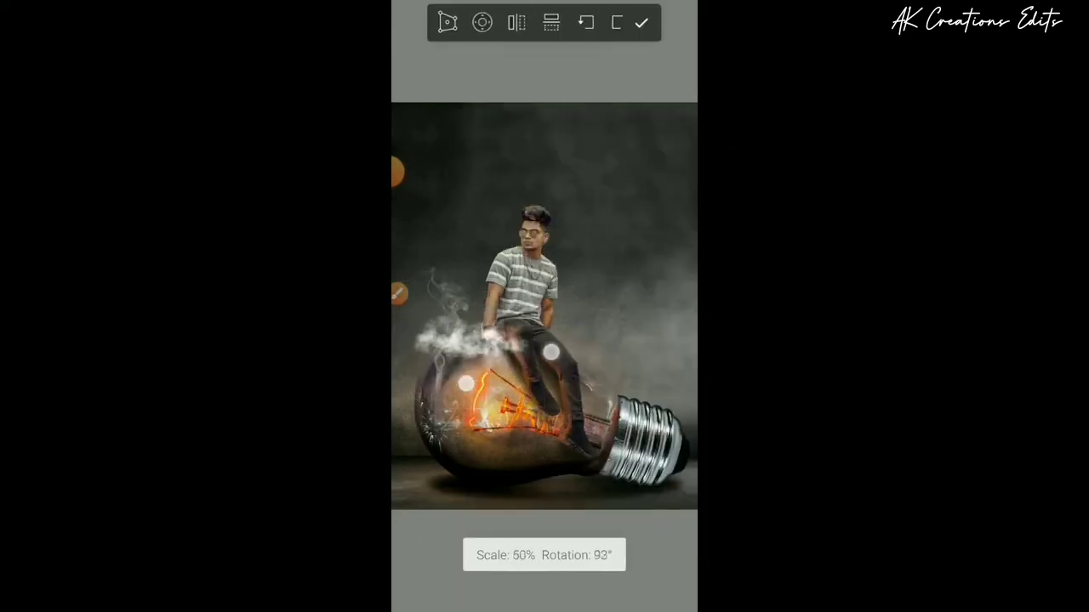
left_click_drag(525, 419, 554, 364)
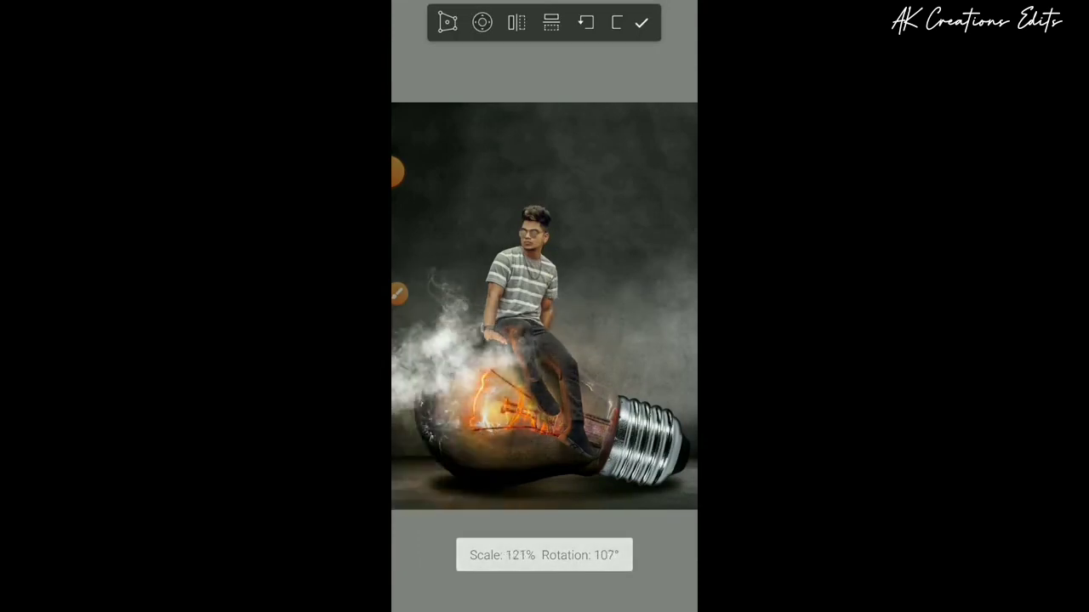
left_click_drag(527, 442, 629, 374)
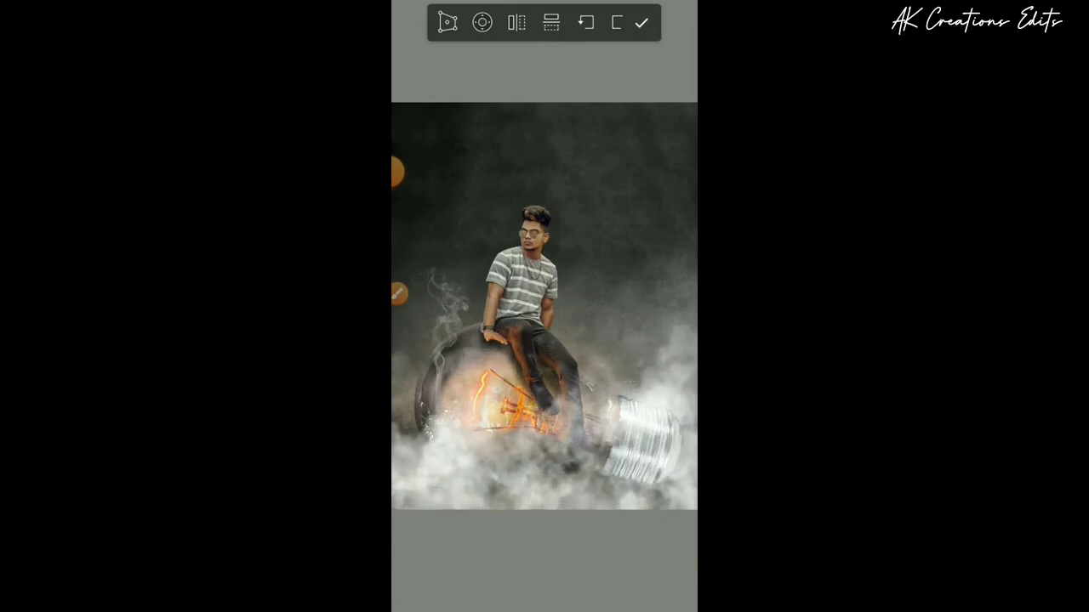
Commit the smoke placement and set up the Soft Eraser at a size of about 263
left_click(642, 23)
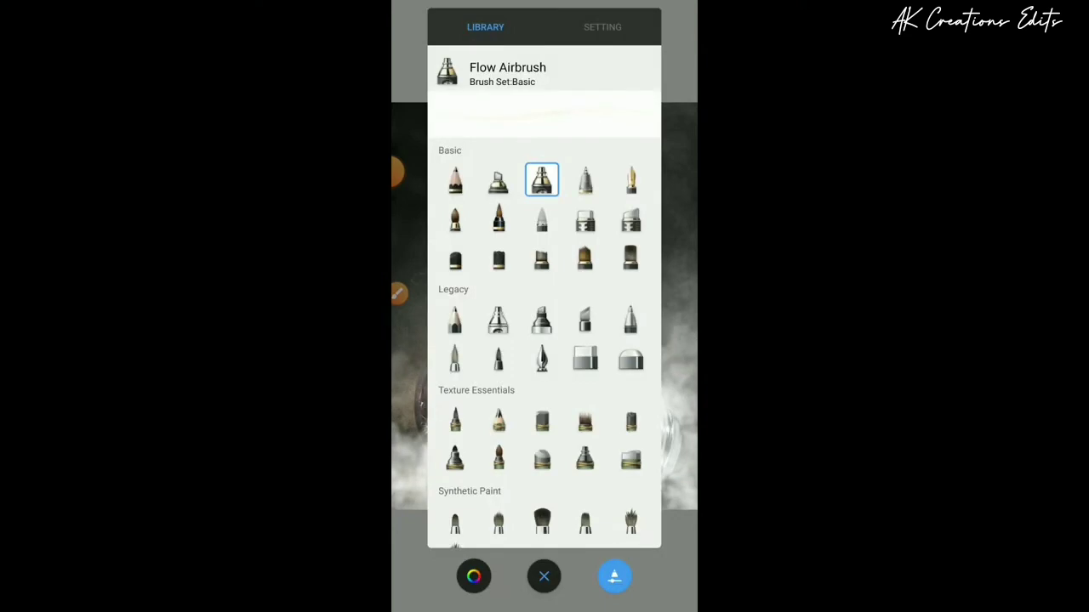
left_click(640, 356)
left_click(543, 577)
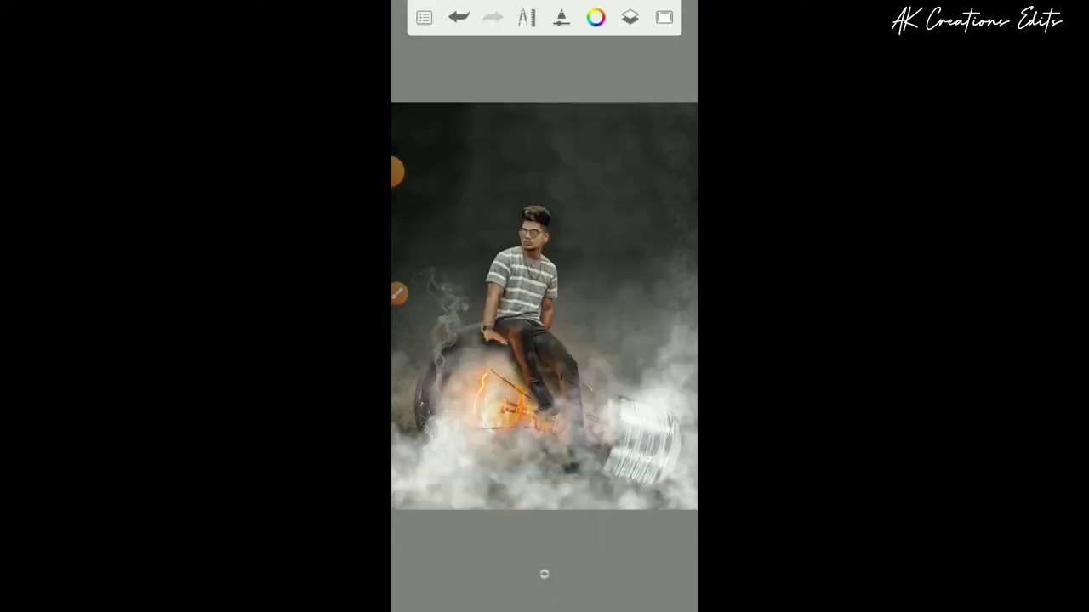
scroll(561, 366, "down", 3)
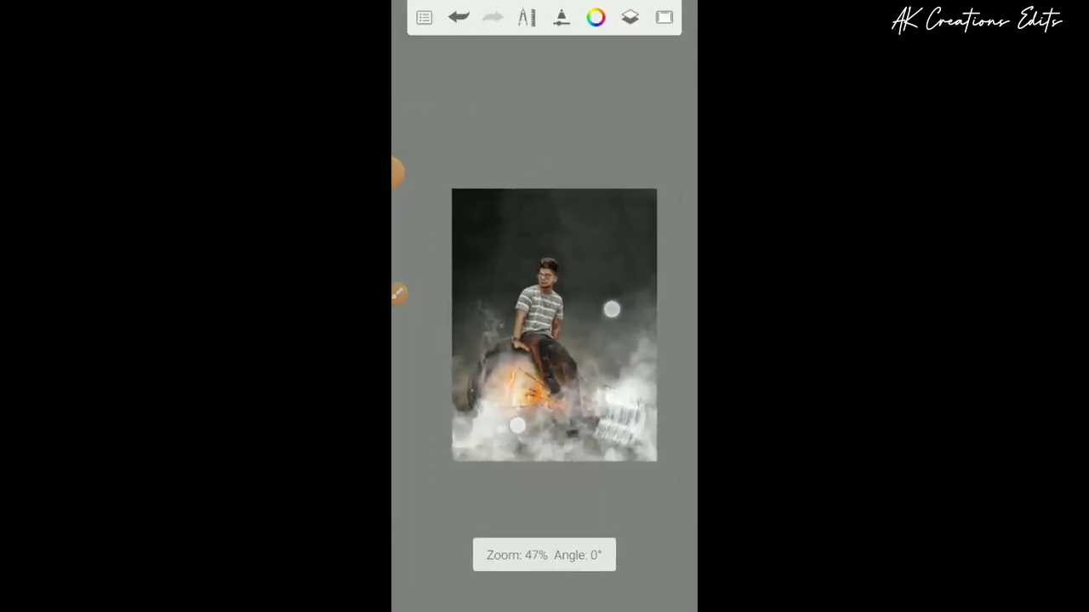
scroll(561, 366, "up", 2)
scroll(587, 380, "up", 1)
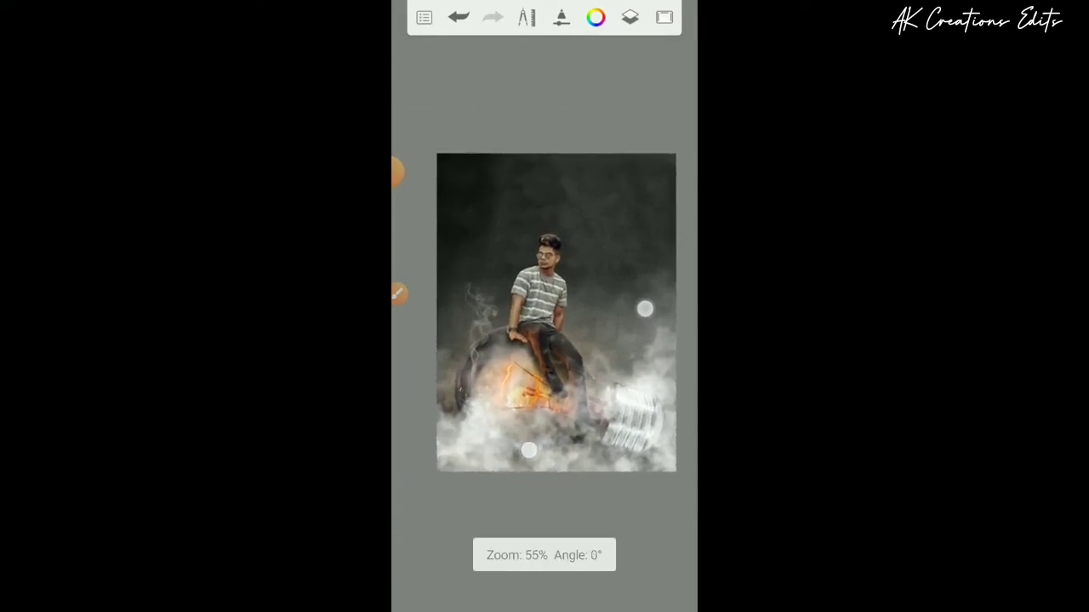
scroll(587, 380, "up", 1)
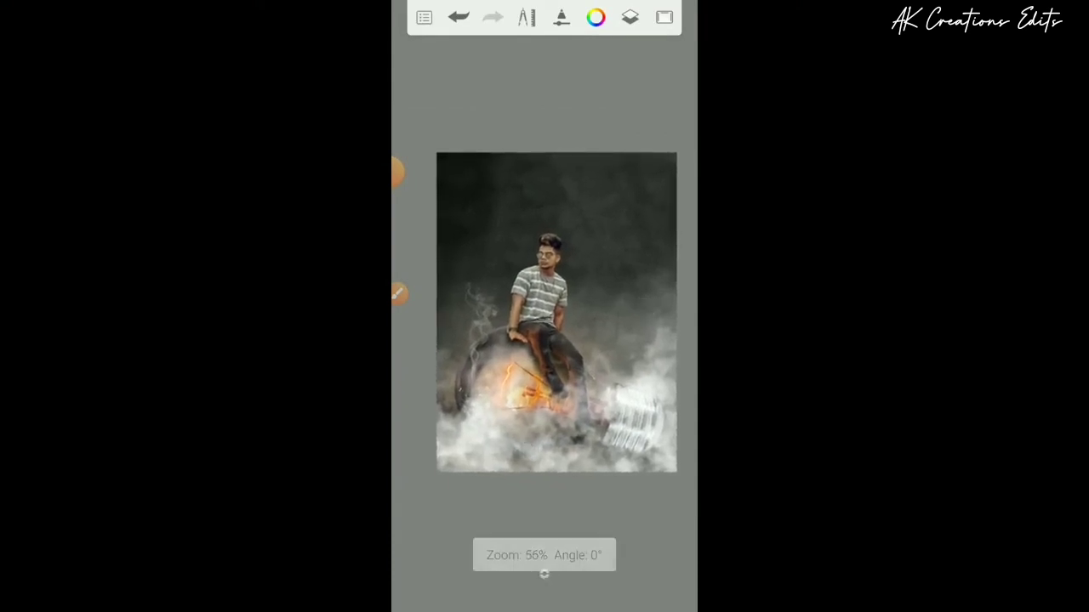
left_click(561, 17)
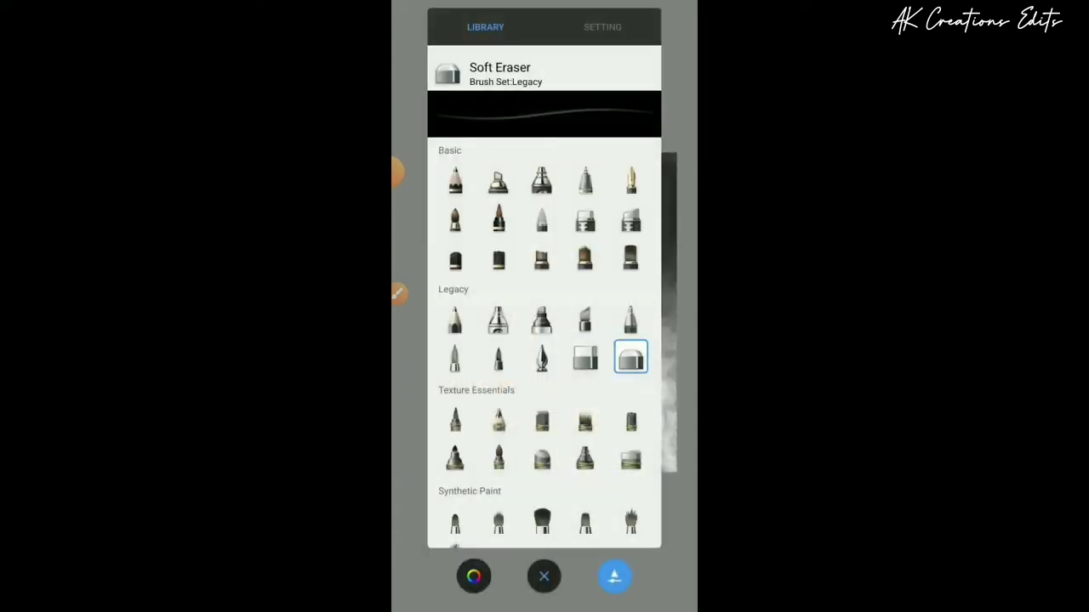
left_click(672, 204)
left_click(544, 574)
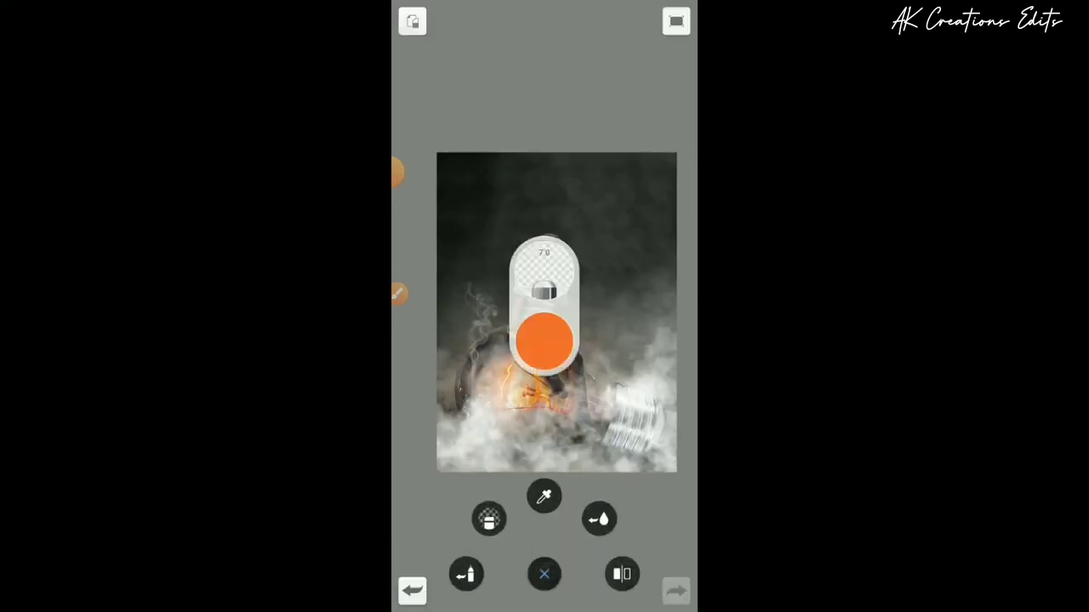
mouse_move(674, 251)
left_mouse_down()
mouse_move(669, 236)
mouse_move(644, 246)
left_mouse_up()
Erase the smoke over the seated man and the bulb's metal screw base
mouse_move(544, 272)
left_mouse_down()
mouse_move(573, 319)
mouse_move(579, 374)
left_mouse_up()
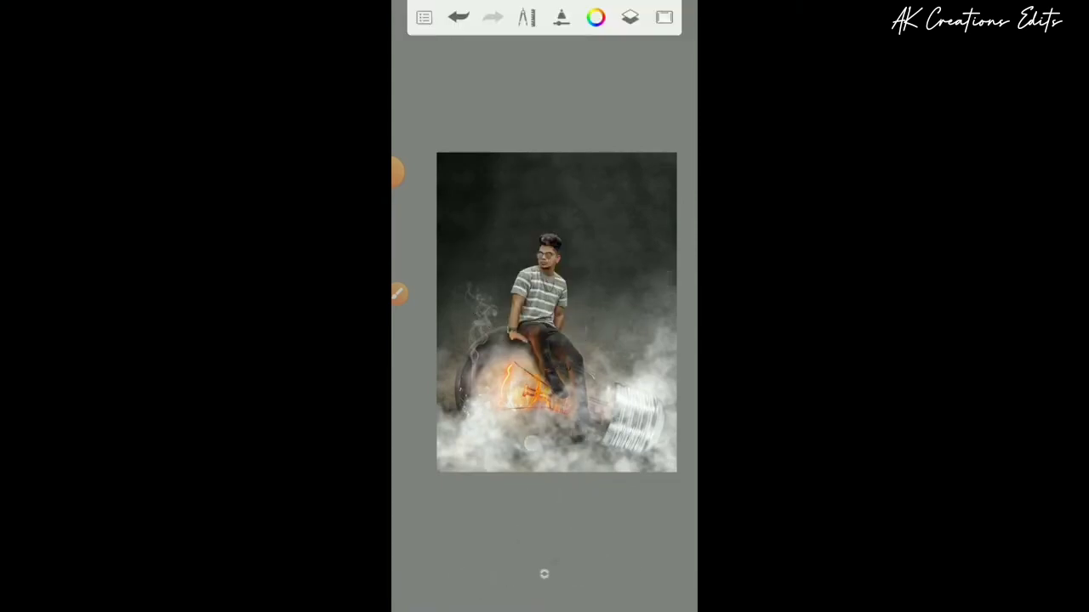
mouse_move(532, 443)
left_mouse_down()
mouse_move(454, 486)
mouse_move(535, 420)
mouse_move(632, 442)
left_mouse_up()
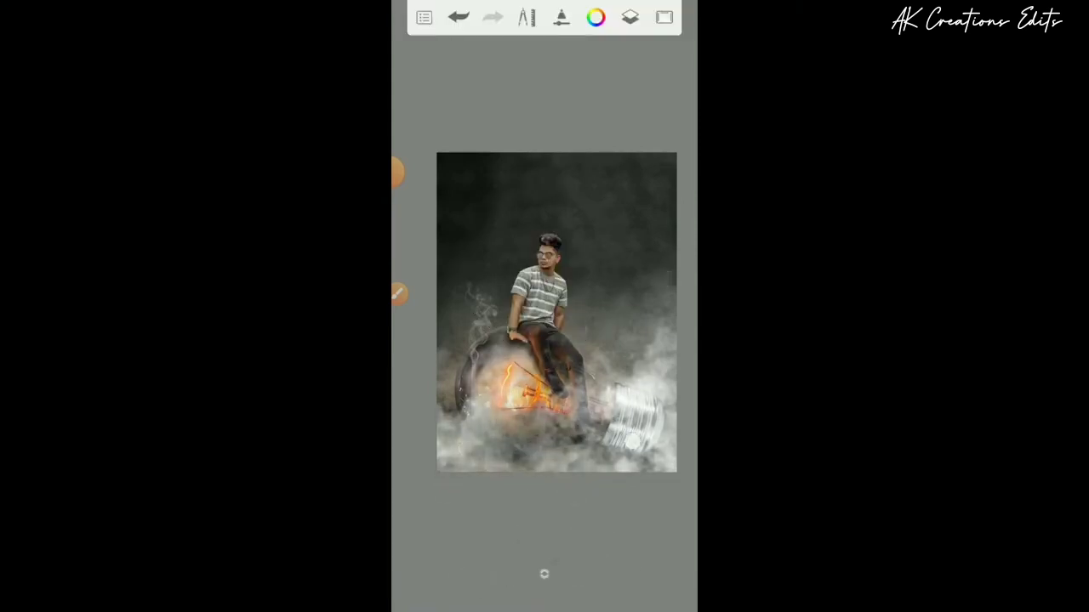
left_click_drag(678, 357, 567, 384)
left_click_drag(640, 413, 595, 408)
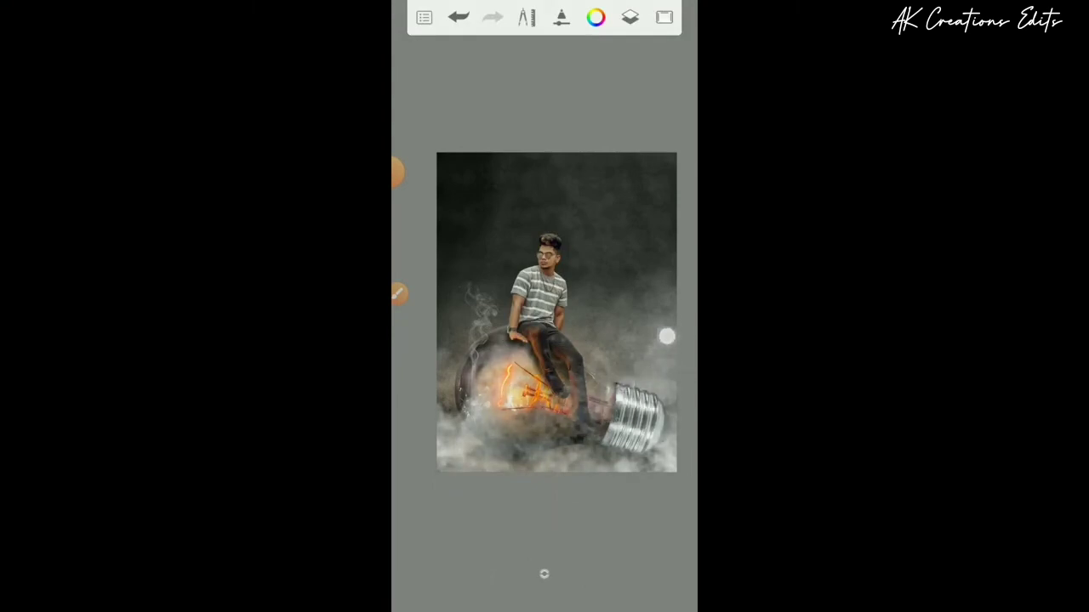
scroll(561, 315, "down", 3)
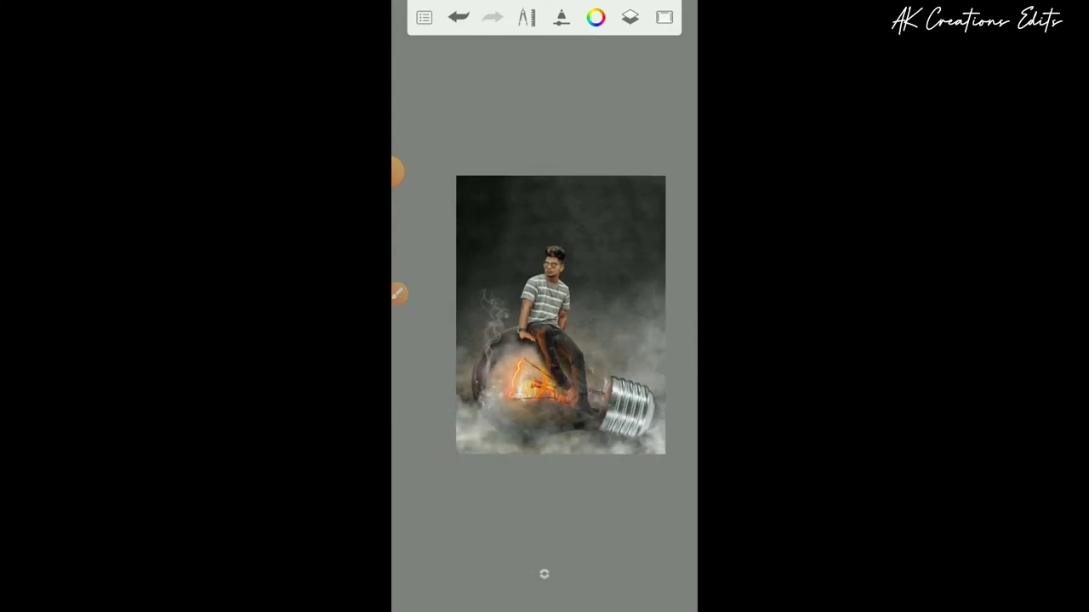
Import the soft light glow image, scale it to about 290% in the upper right, and commit it
left_click(527, 18)
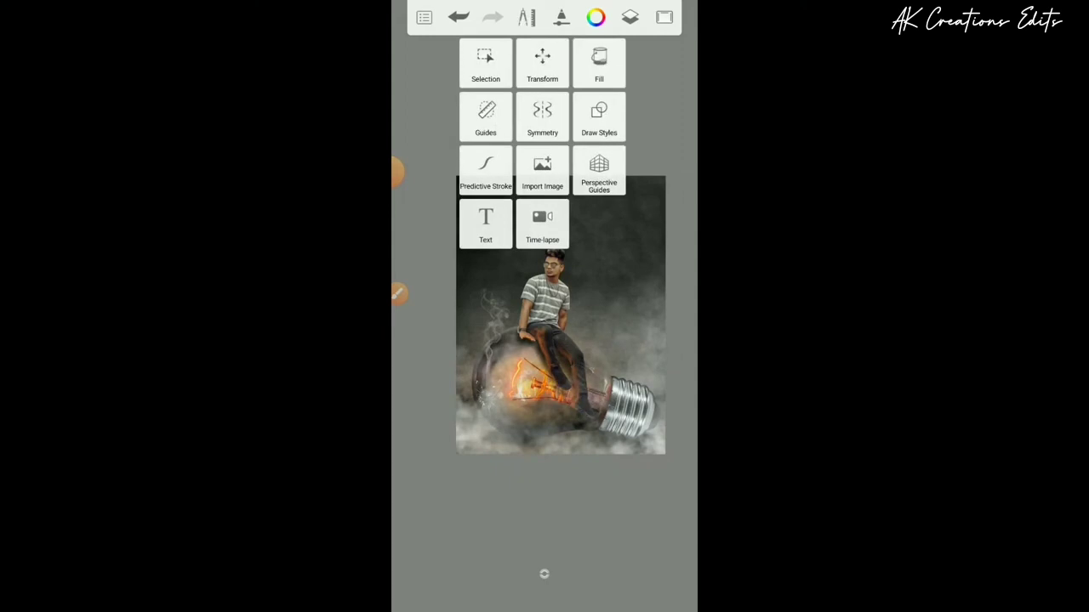
left_click(542, 170)
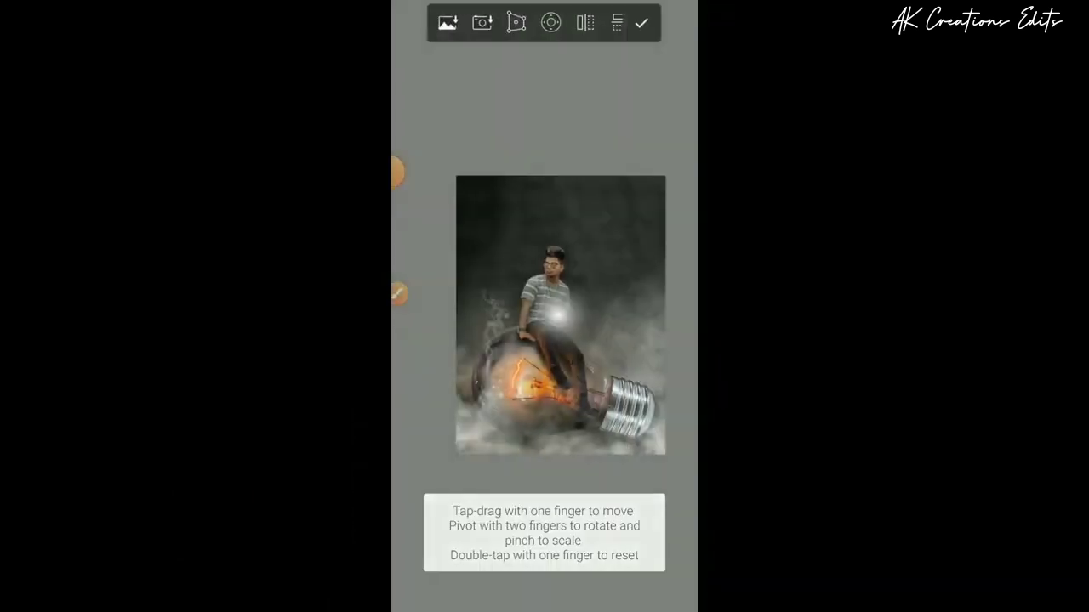
mouse_move(557, 316)
left_mouse_down()
mouse_move(689, 121)
mouse_move(661, 176)
mouse_move(672, 162)
mouse_move(663, 152)
left_mouse_up()
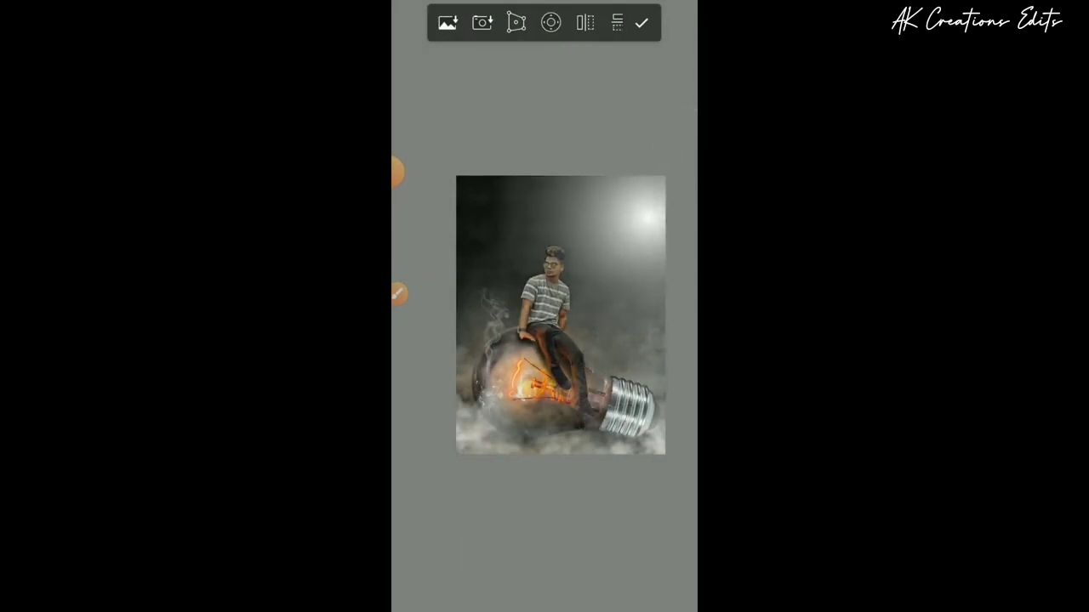
left_click(641, 23)
Set the light layer to Screen blending and lower its opacity
left_click(629, 17)
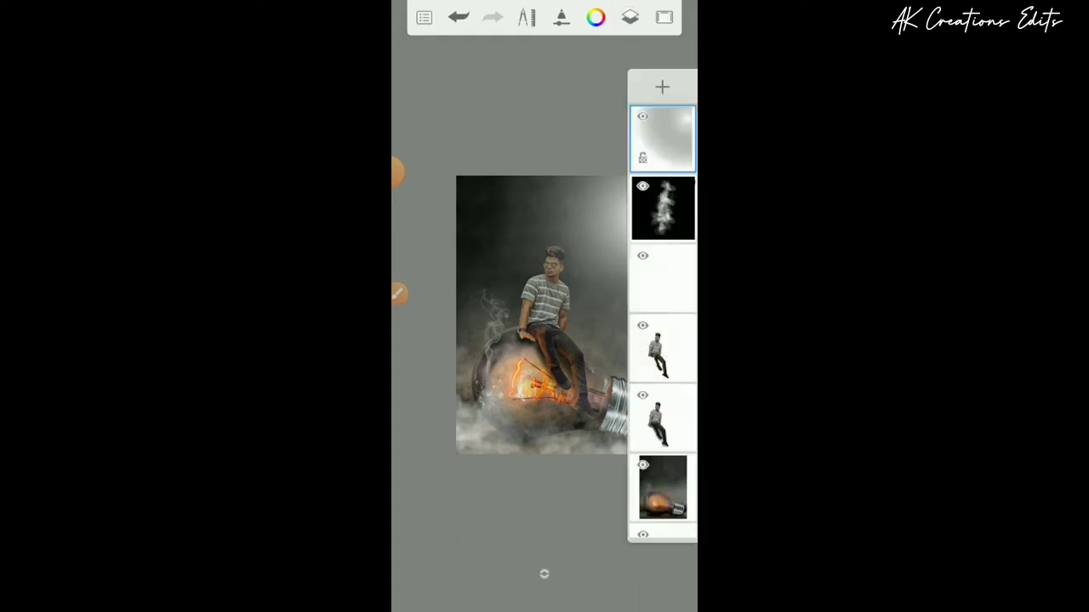
left_click(661, 138)
left_click(544, 294)
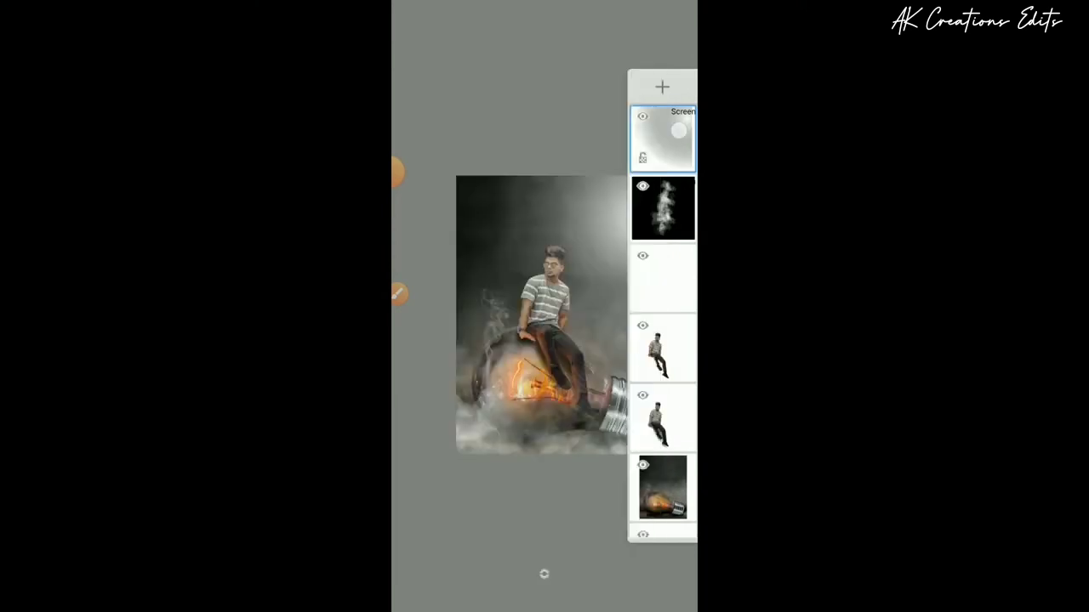
left_click(675, 145)
mouse_move(620, 260)
left_mouse_down()
mouse_move(570, 387)
mouse_move(581, 407)
left_mouse_up()
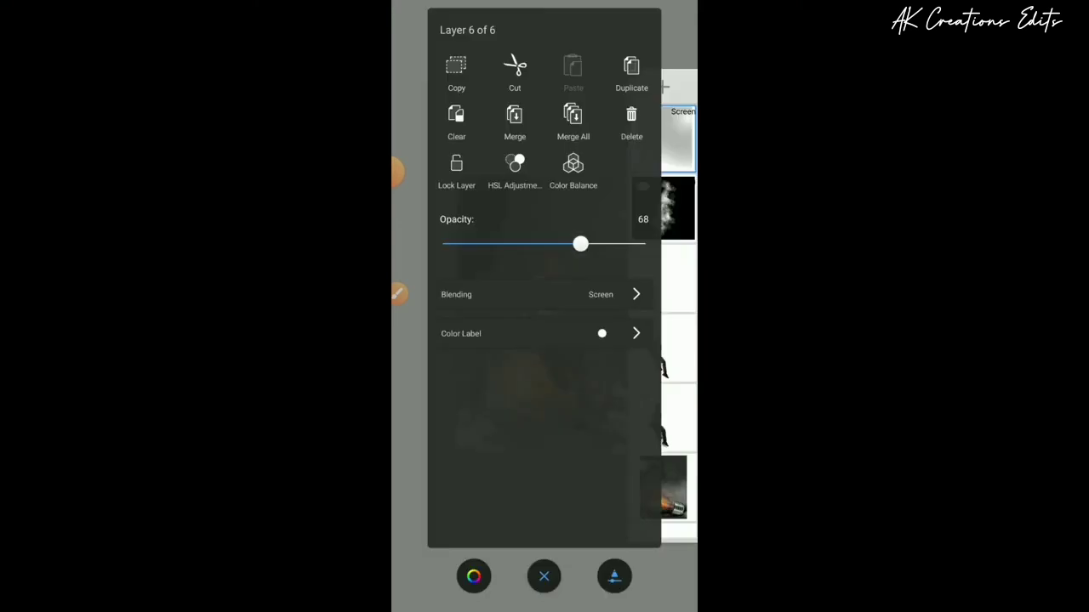
left_click(544, 576)
left_click(629, 17)
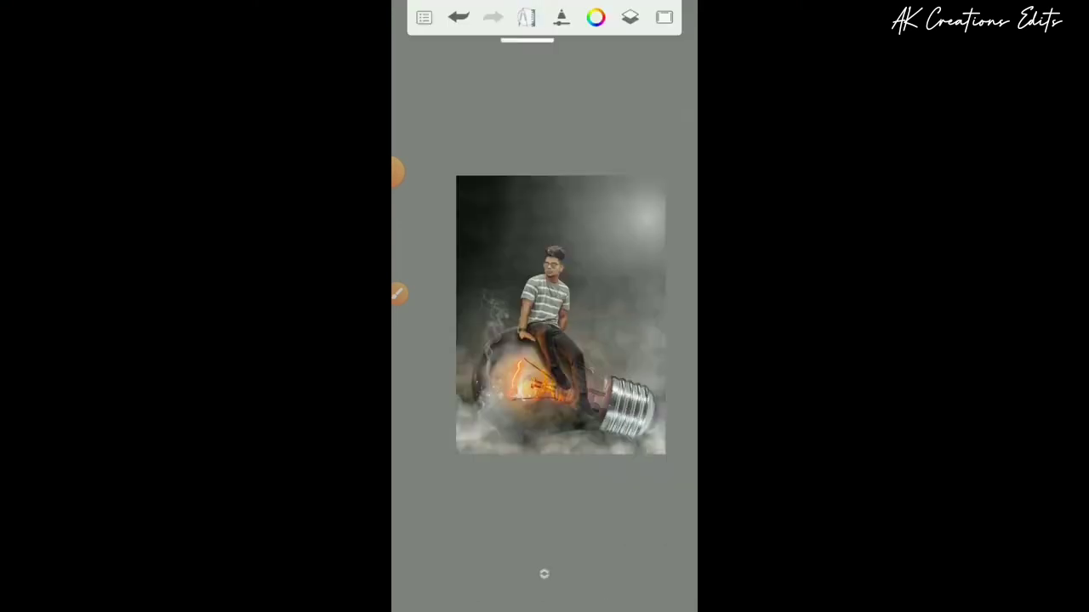
Transform the light layer, leaving its scale at 100%
left_click(527, 17)
left_click(539, 52)
mouse_move(635, 331)
left_mouse_down()
mouse_move(638, 341)
mouse_move(593, 334)
left_mouse_up()
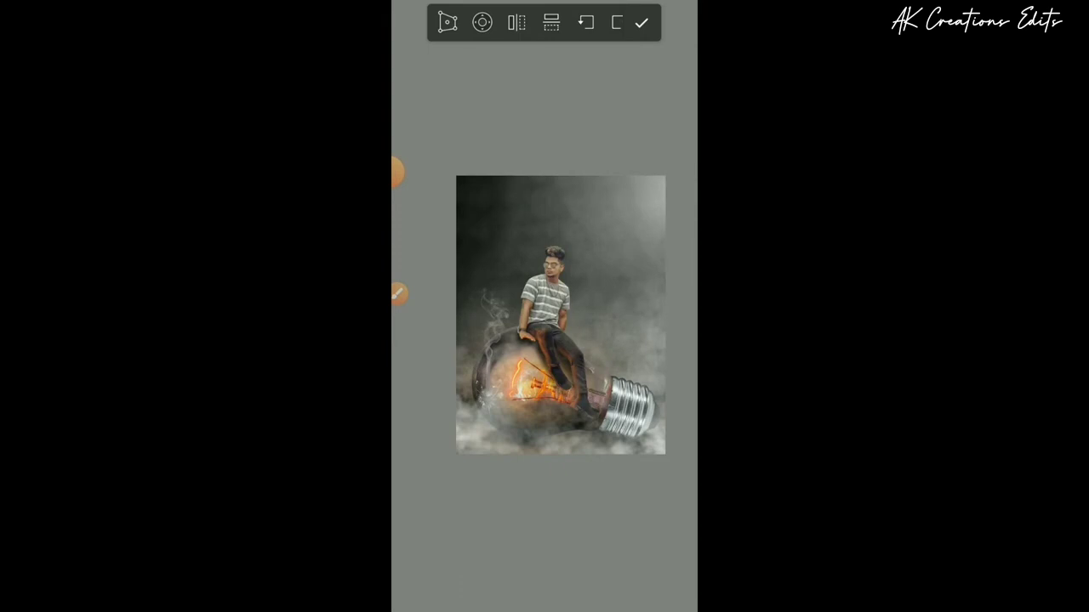
left_click(641, 23)
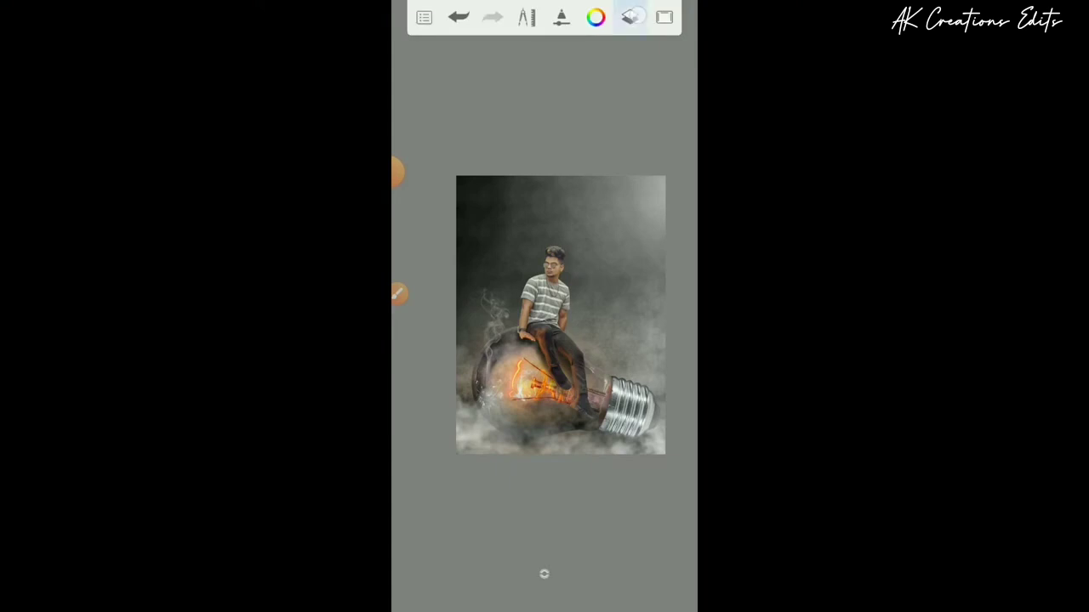
Settle the light layer's opacity at 41 and select the empty third layer
left_click(629, 17)
left_click(663, 139)
left_click_drag(581, 244, 531, 244)
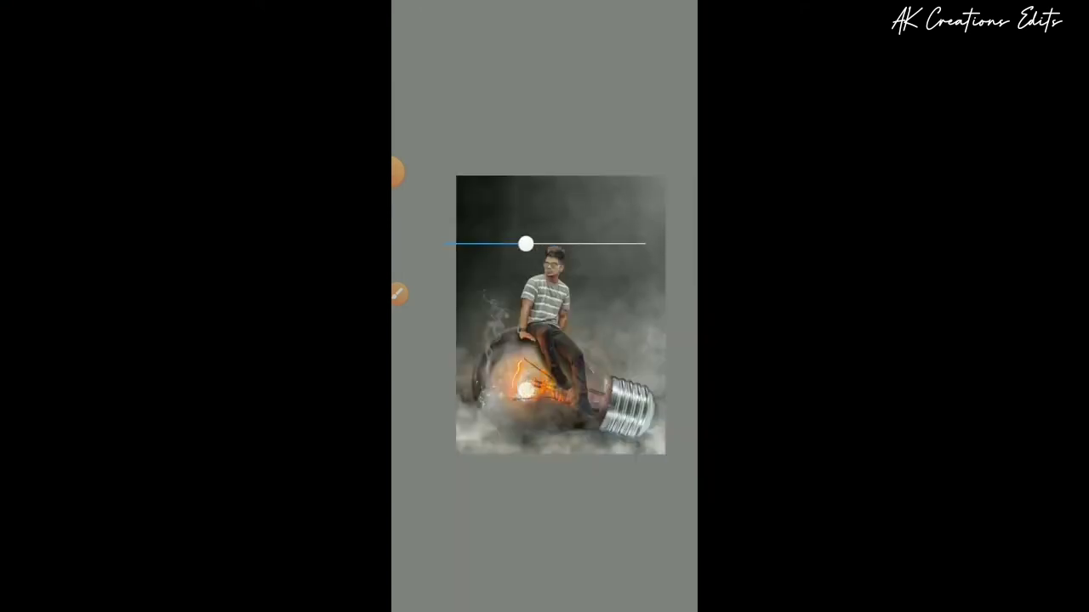
left_click_drag(525, 390, 526, 391)
left_click(543, 577)
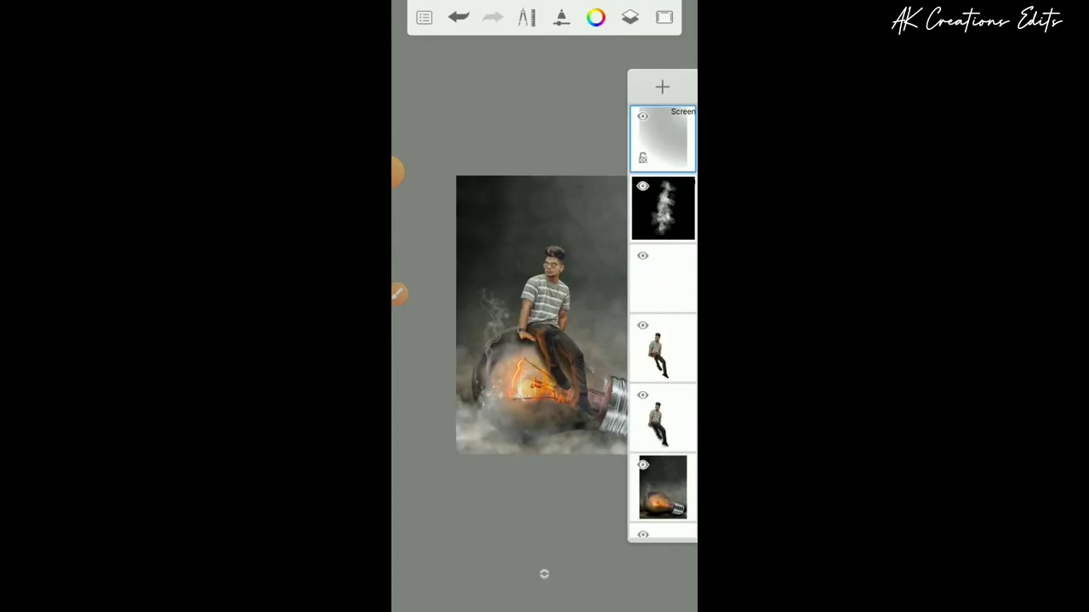
left_click(632, 18)
left_click(629, 17)
left_click(675, 286)
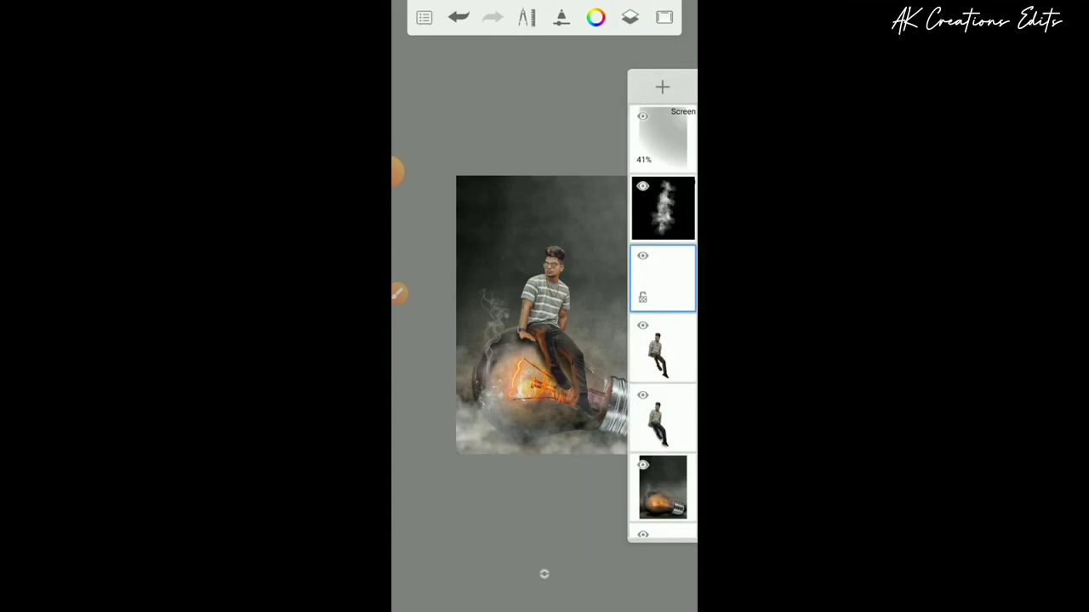
Choose the Flow Airbrush brush and zoom in on the figure
left_click(526, 17)
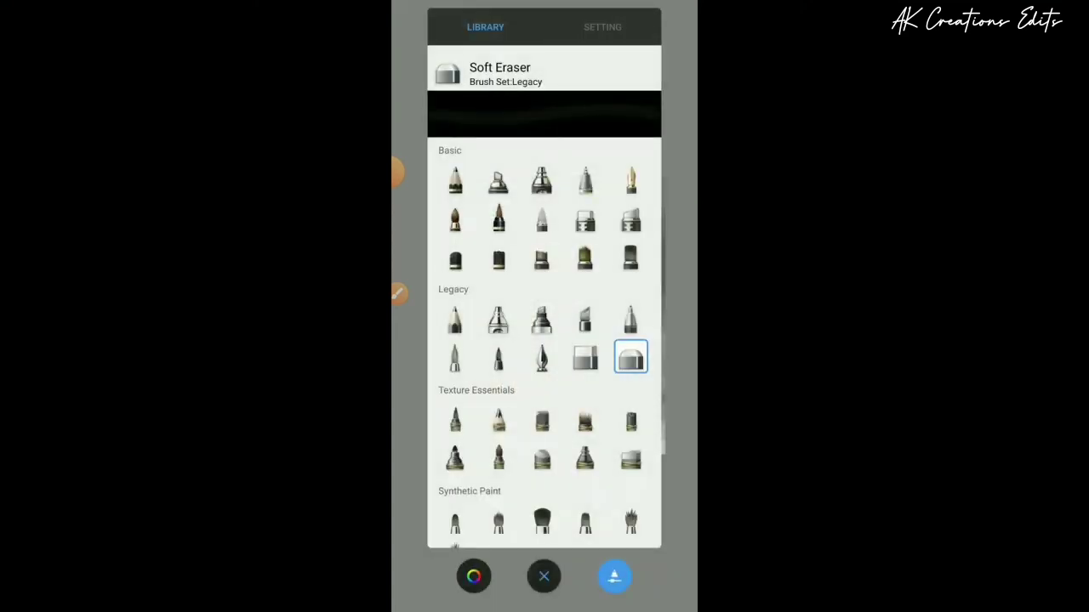
left_click(542, 179)
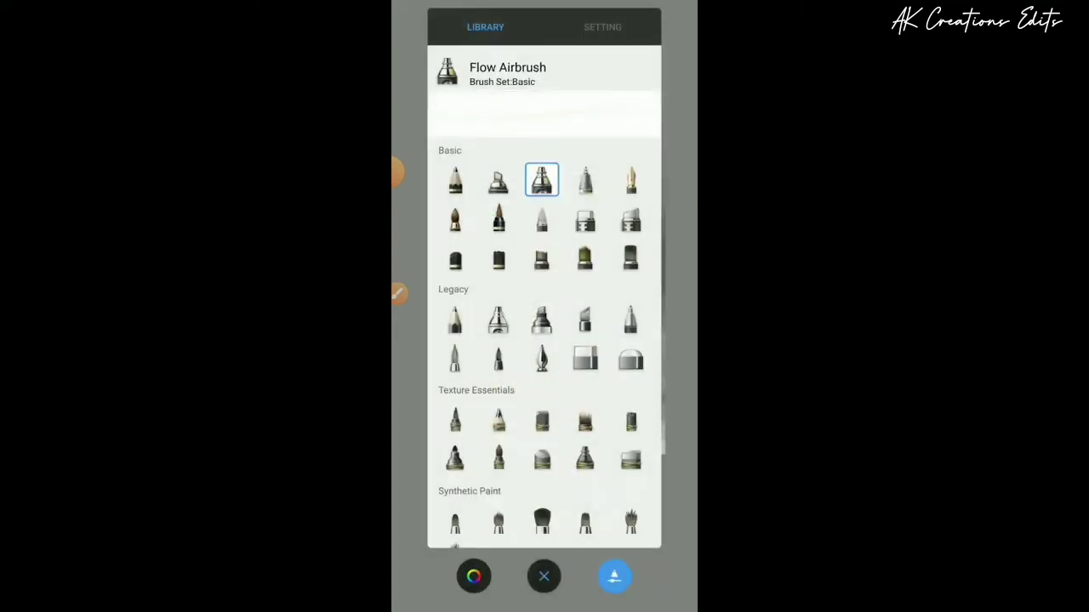
left_click(544, 576)
scroll(574, 307, "up", 5)
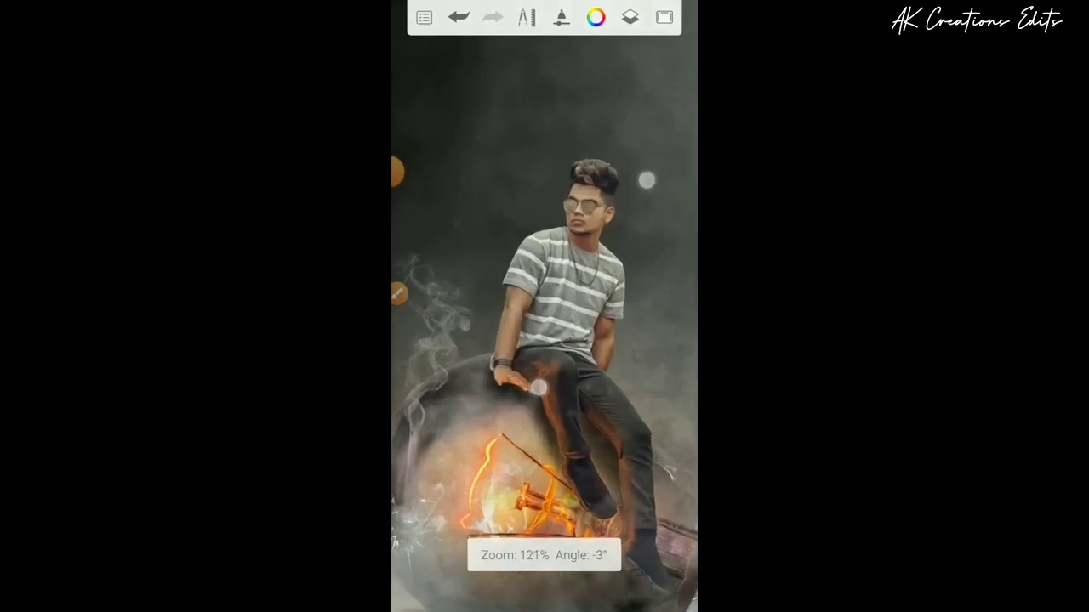
scroll(544, 357, "up", 2)
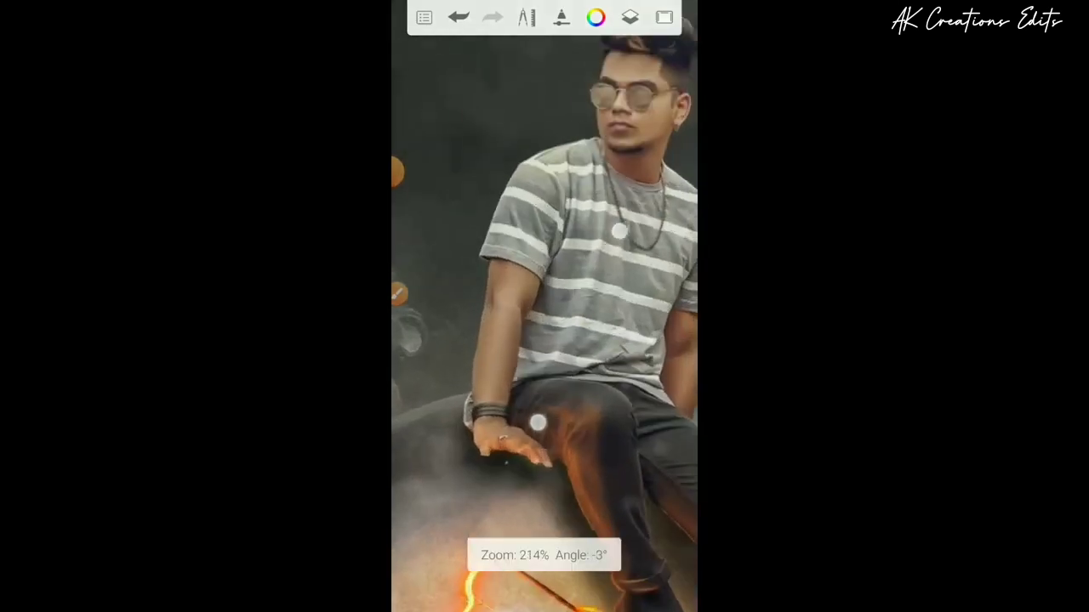
scroll(585, 319, "up", 2)
scroll(556, 347, "up", 4)
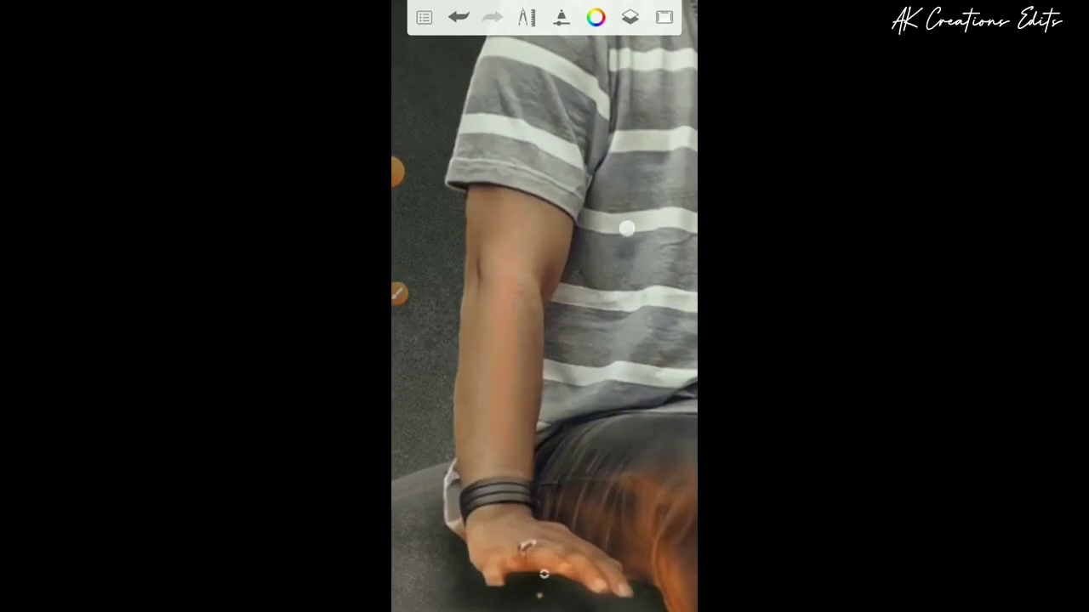
scroll(595, 357, "down", 3)
scroll(578, 374, "down", 3)
scroll(579, 391, "up", 1)
scroll(587, 400, "up", 1)
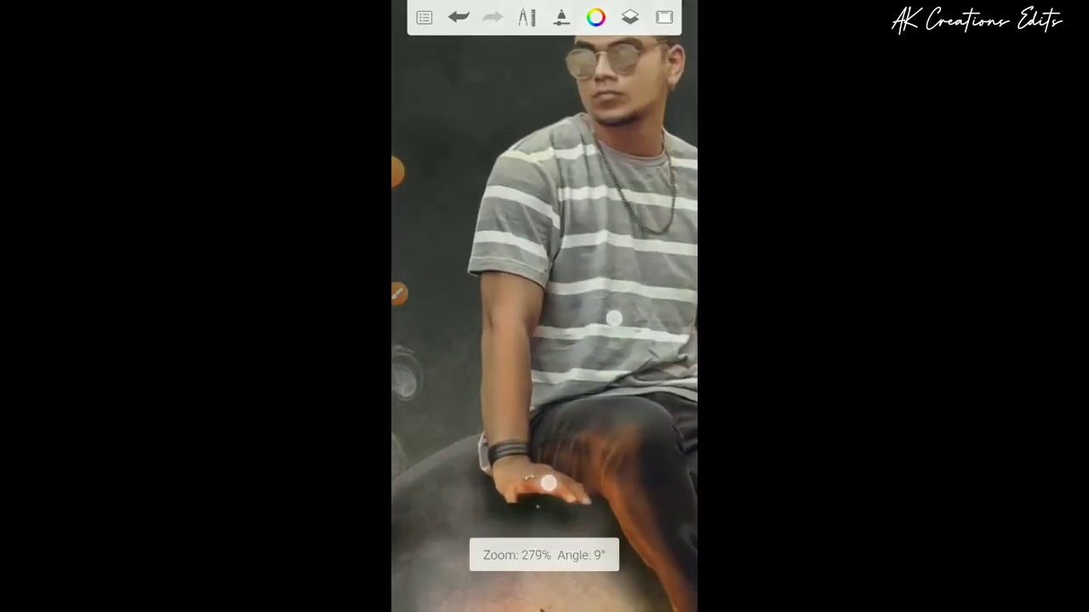
scroll(581, 400, "down", 3)
scroll(595, 298, "up", 2)
scroll(595, 289, "up", 1)
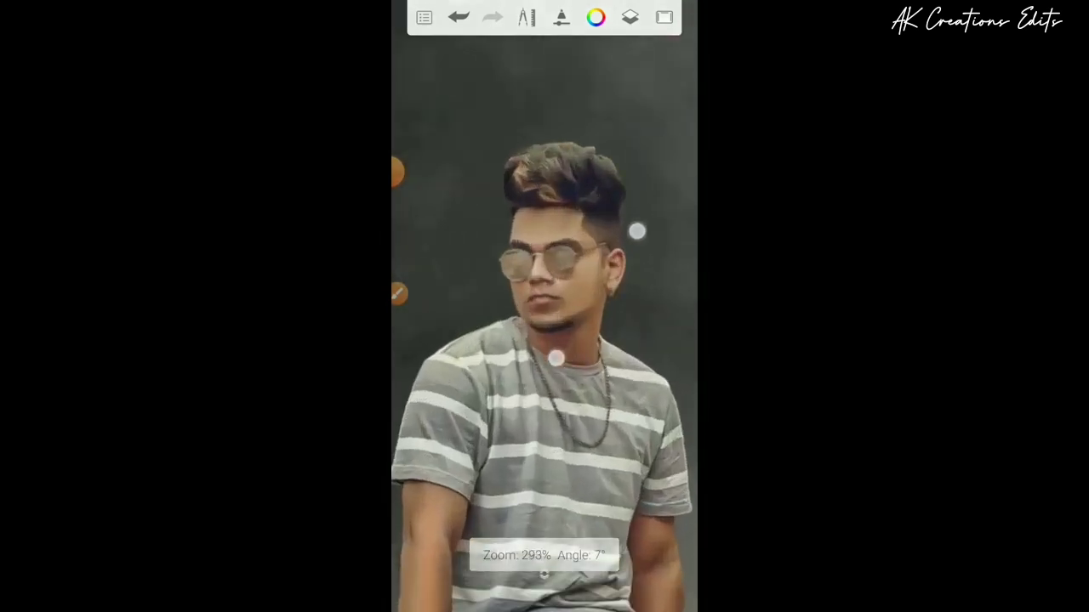
scroll(595, 294, "up", 3)
scroll(604, 290, "up", 2)
scroll(608, 285, "up", 1)
scroll(612, 283, "up", 1)
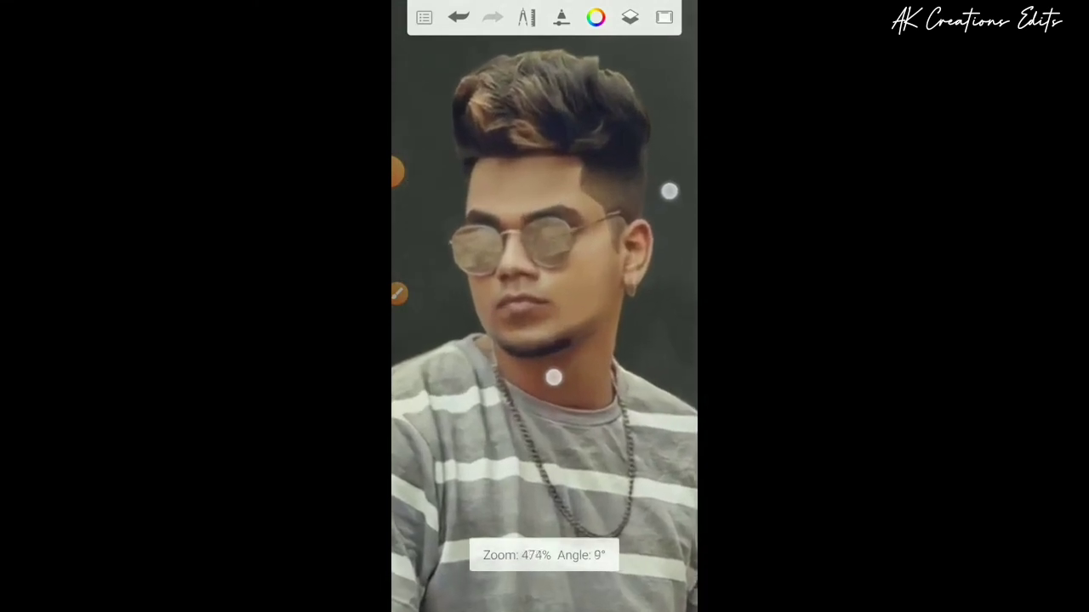
scroll(611, 284, "up", 2)
scroll(604, 286, "up", 1)
scroll(596, 288, "up", 1)
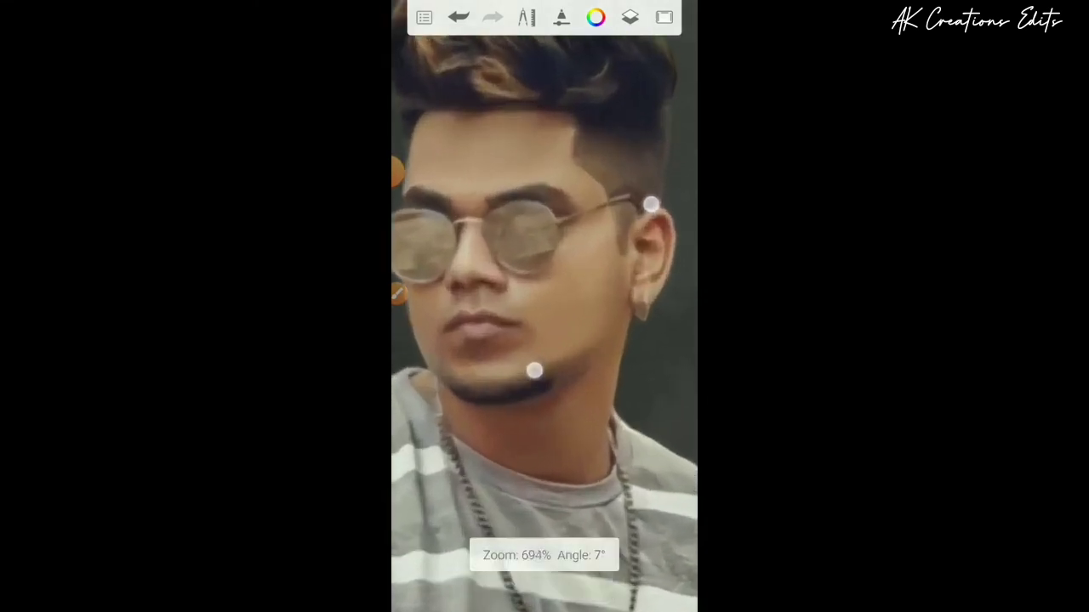
Make the brush colour white by removing saturation and raising lightness
left_click(551, 567)
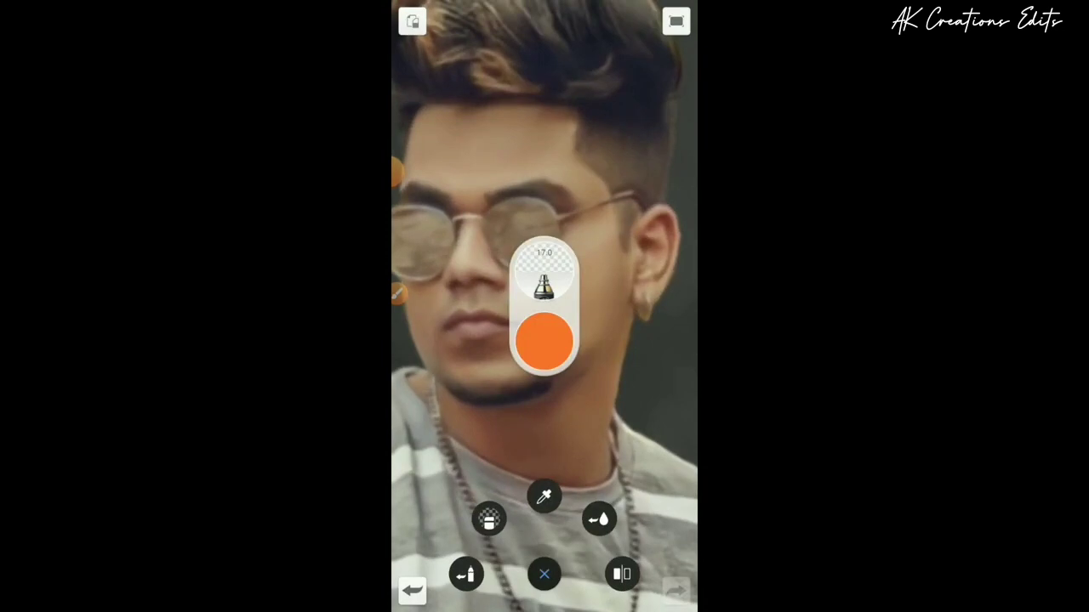
left_click_drag(548, 342, 396, 408)
left_click_drag(544, 340, 599, 364)
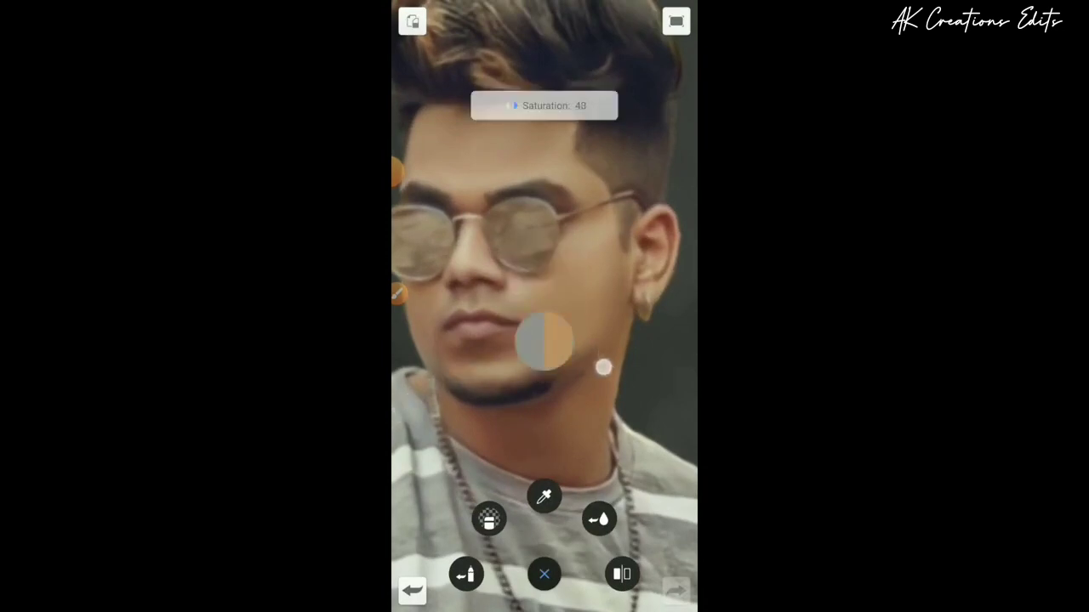
left_click(545, 341)
left_click_drag(544, 340, 584, 171)
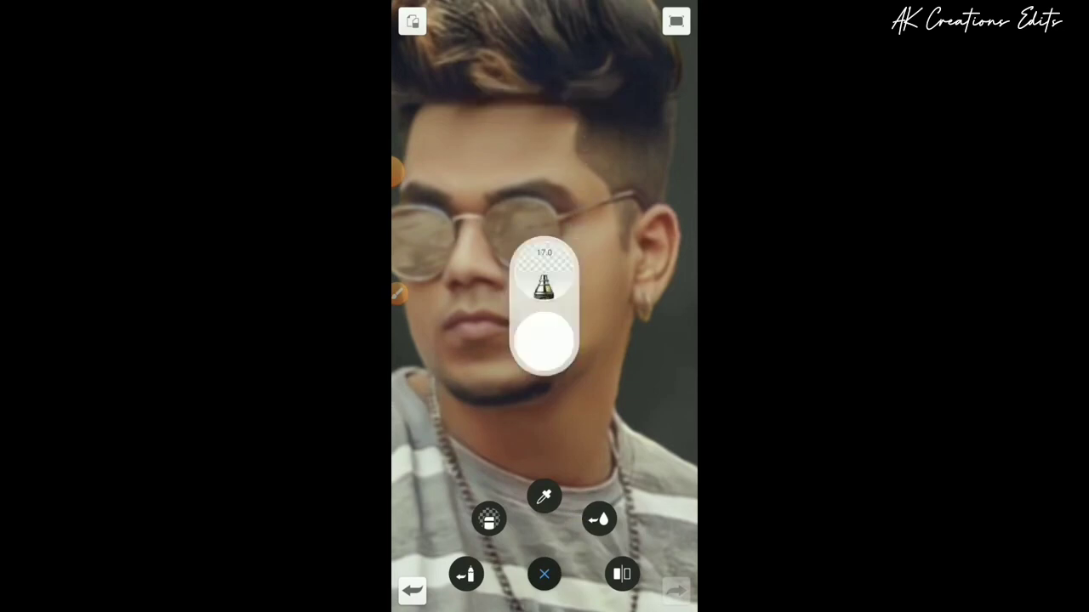
scroll(604, 274, "up", 5)
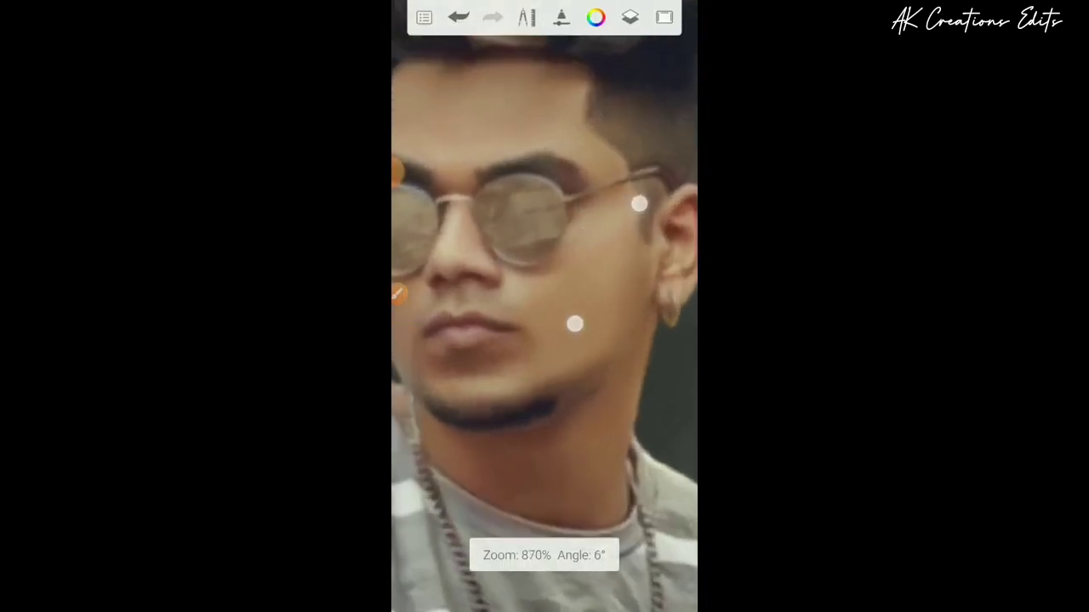
Delete the orange light-streak layer and lock transparency on the layer that replaces it
left_click(630, 17)
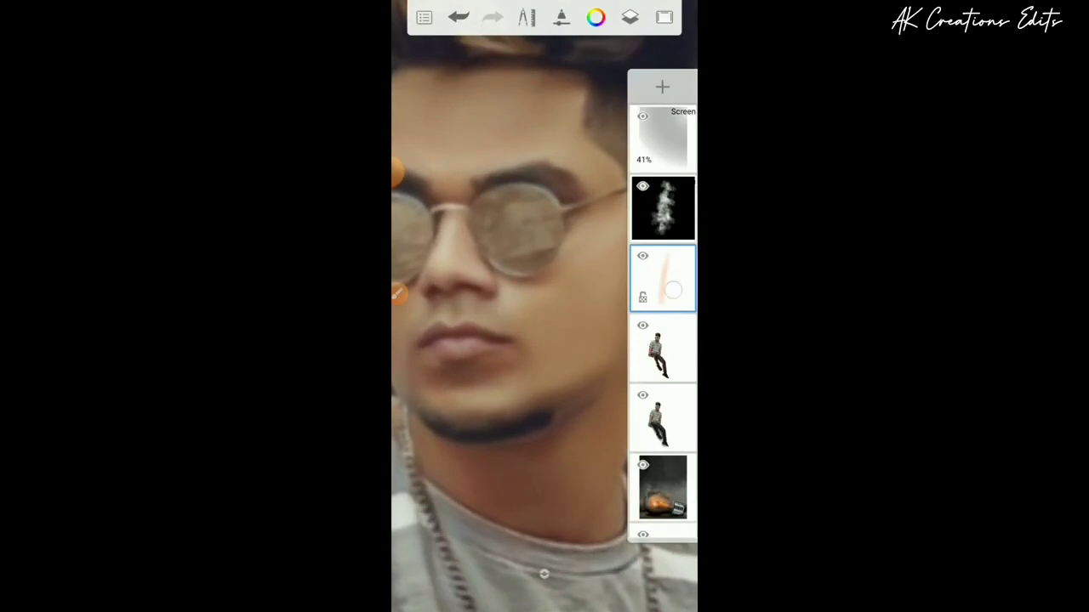
left_click(673, 290)
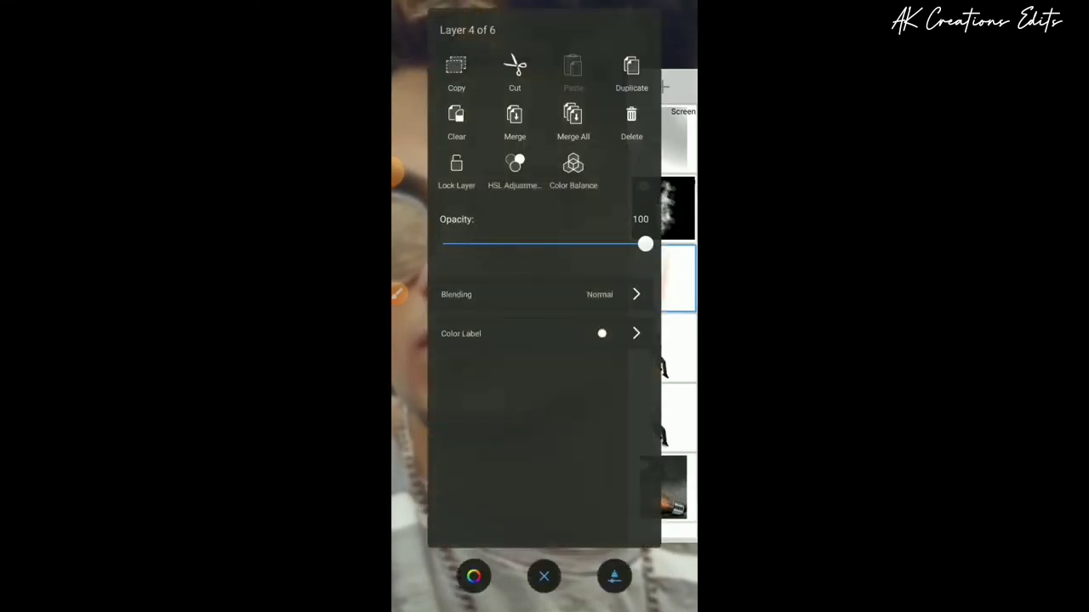
left_click(637, 126)
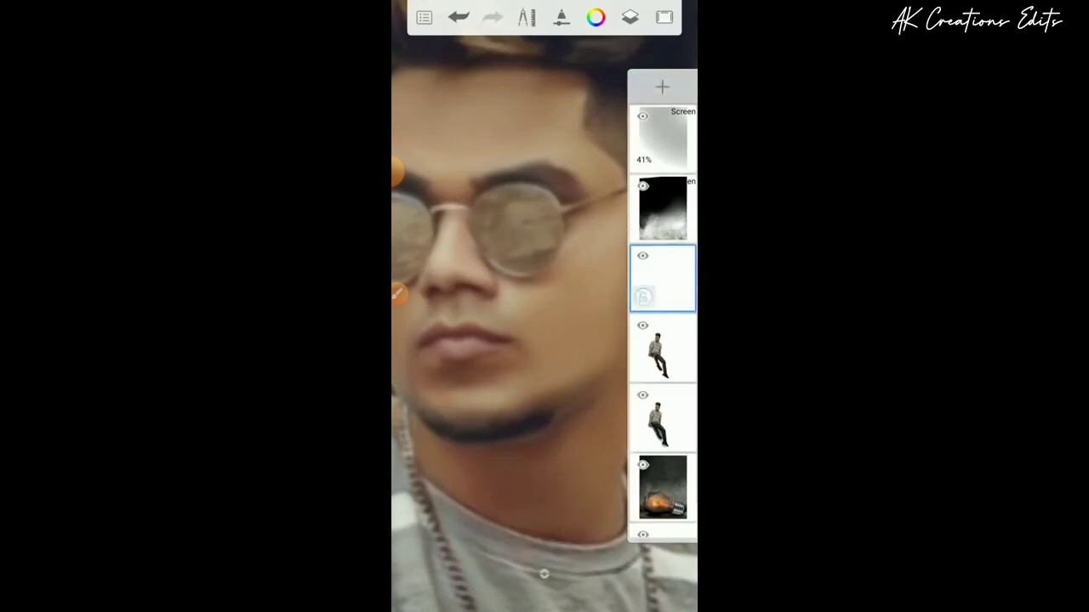
left_click(643, 296)
Set the brush size to about 10 and paint a soft highlight across the cheek
scroll(624, 296, "up", 3)
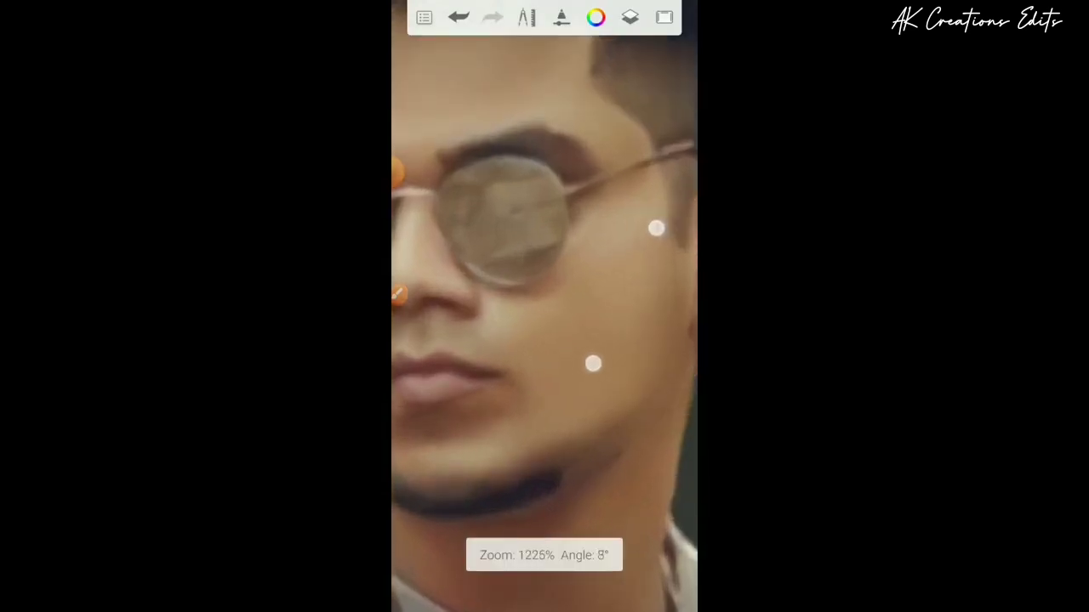
scroll(625, 296, "down", 1)
left_click(549, 576)
left_click_drag(545, 340, 490, 327)
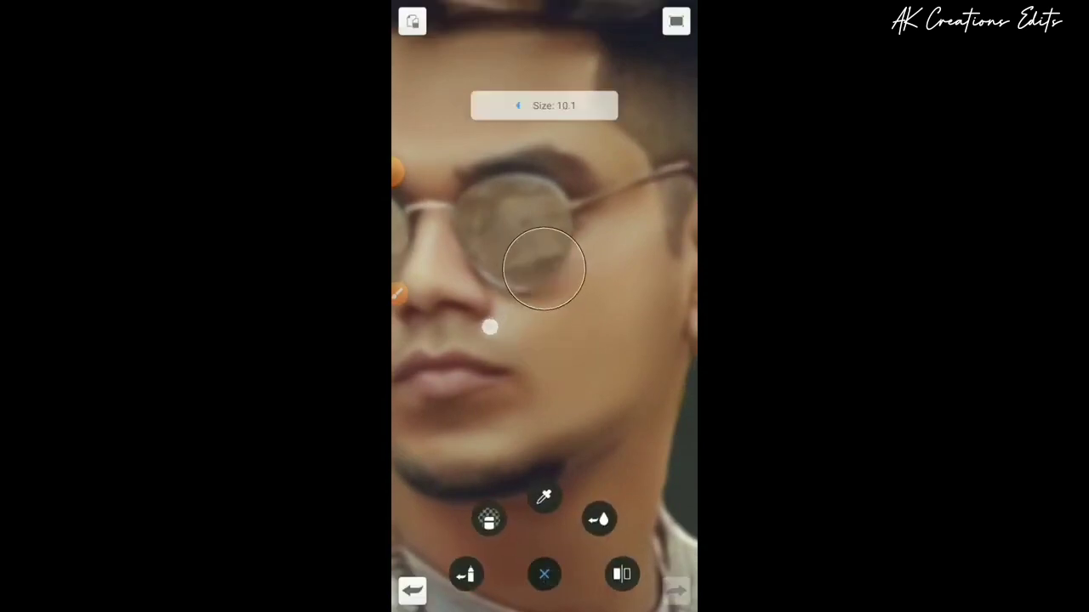
left_click(646, 230)
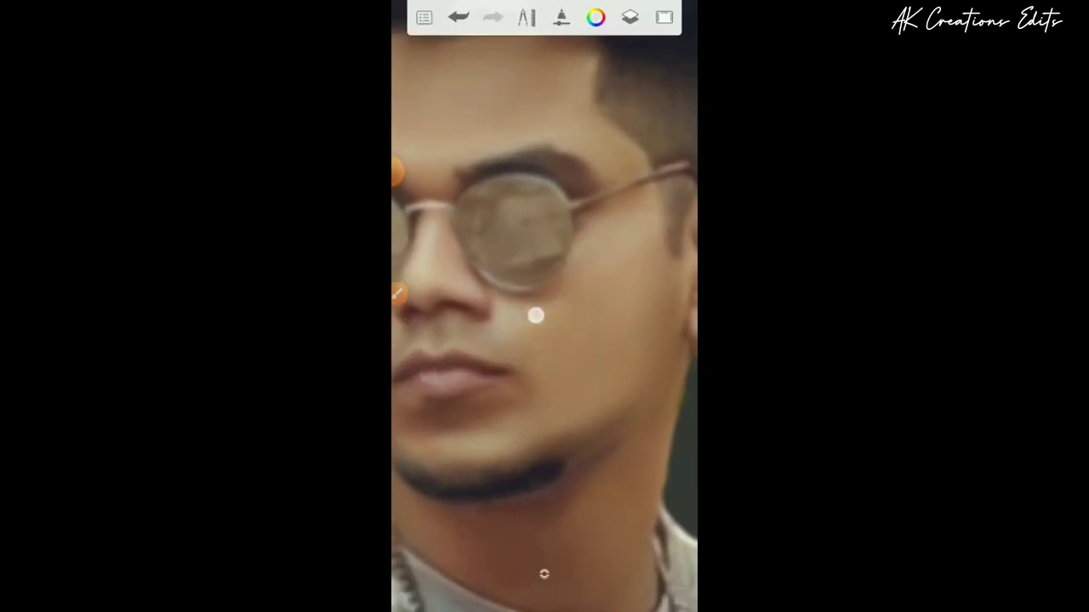
mouse_move(554, 294)
left_mouse_down()
mouse_move(544, 301)
mouse_move(593, 264)
left_mouse_up()
Unlock the current layer's transparency and return to painting
scroll(560, 298, "down", 5)
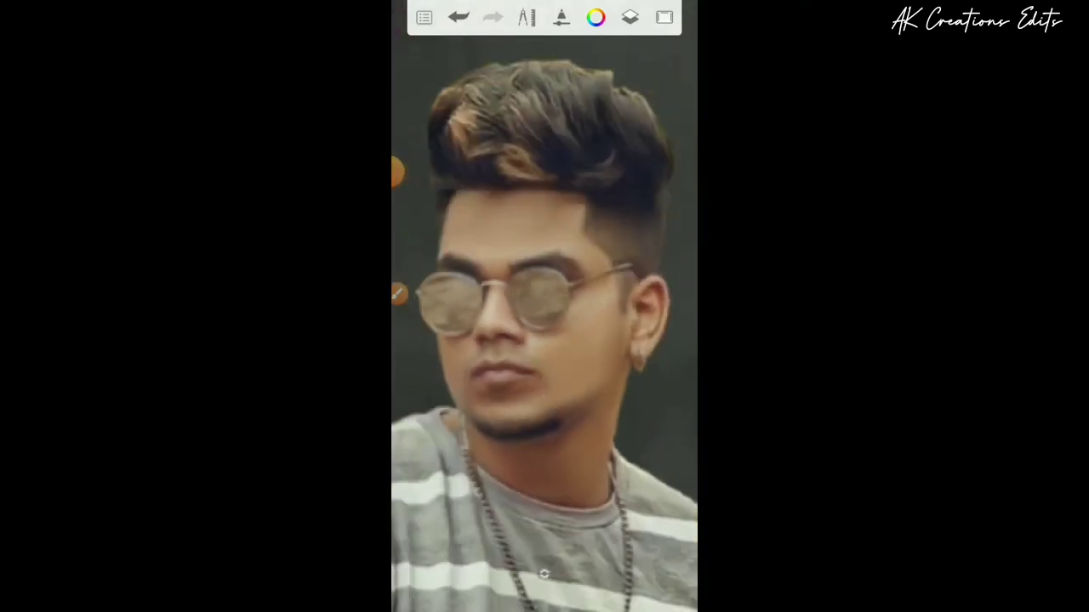
left_click(629, 17)
left_click(646, 295)
left_click(554, 377)
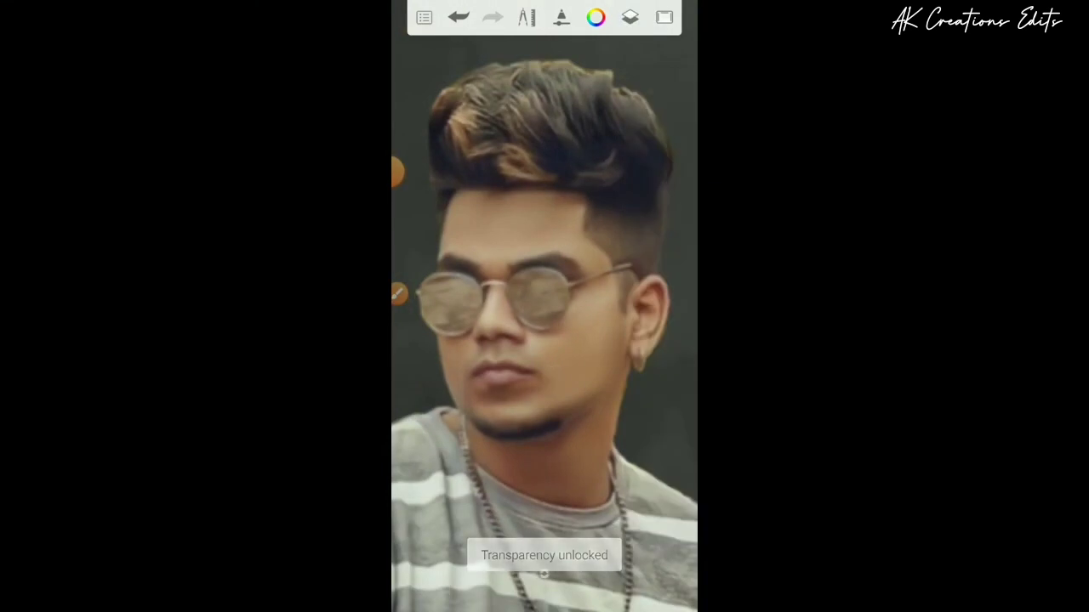
Zoom around the man's face and undo the last highlight stroke
scroll(583, 374, "up", 5)
scroll(583, 374, "up", 3)
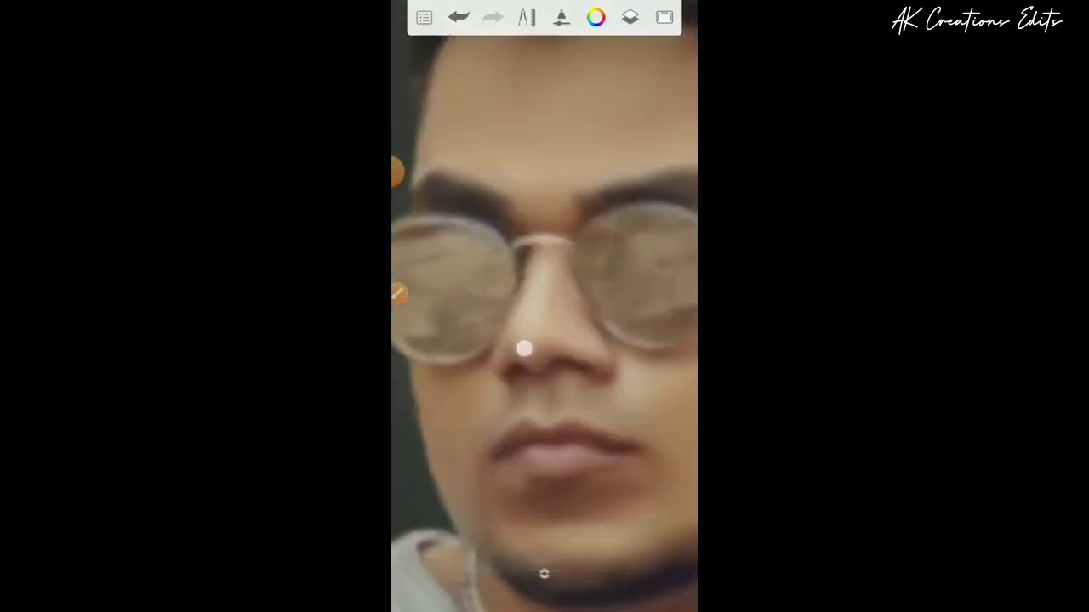
scroll(526, 354, "down", 3)
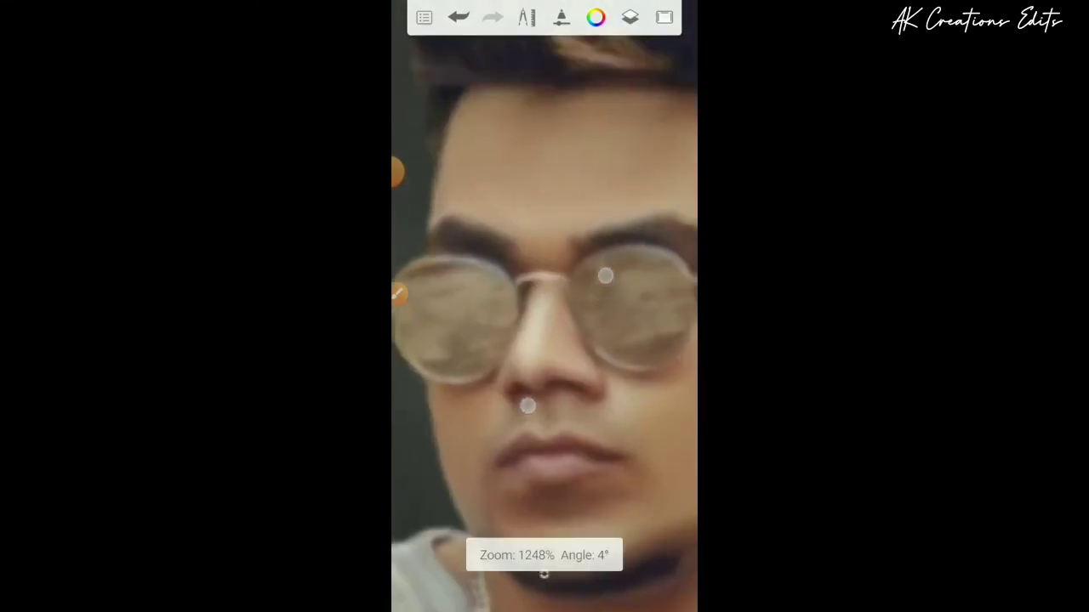
scroll(562, 341, "down", 1)
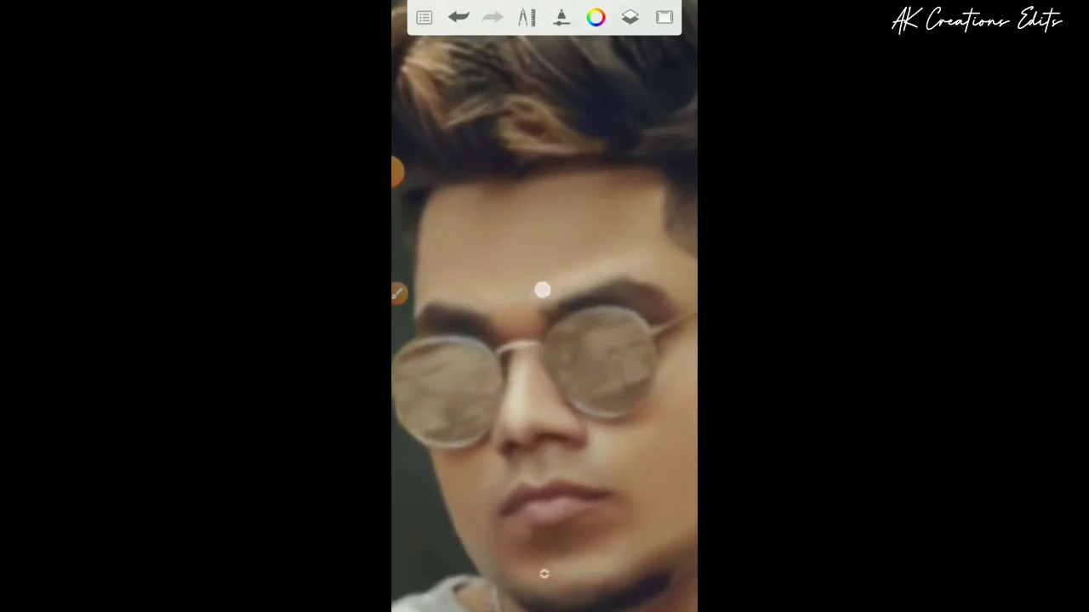
scroll(612, 332, "down", 3)
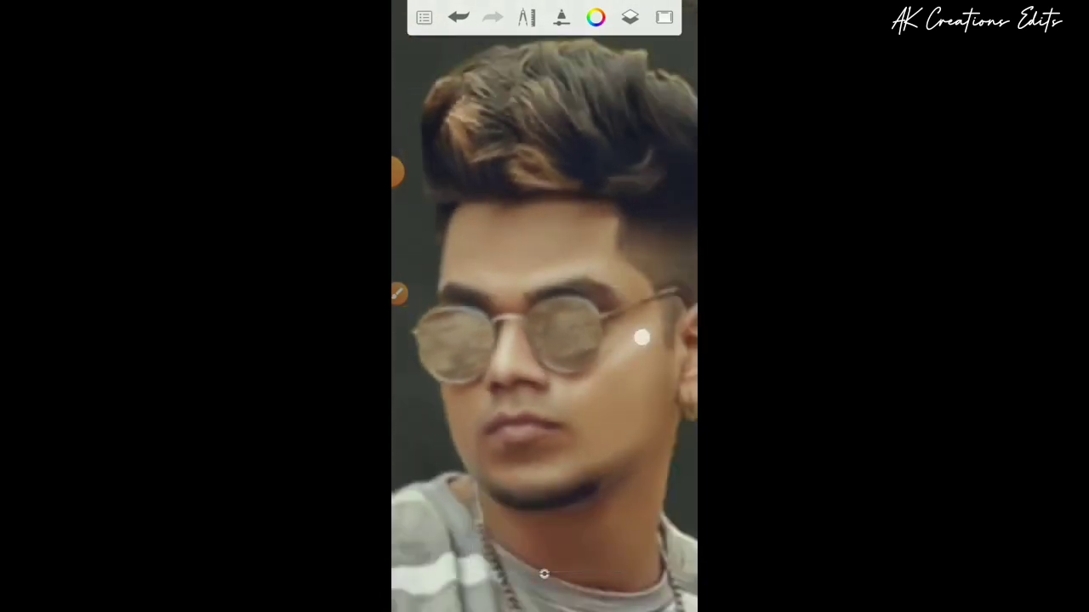
scroll(595, 383, "up", 2)
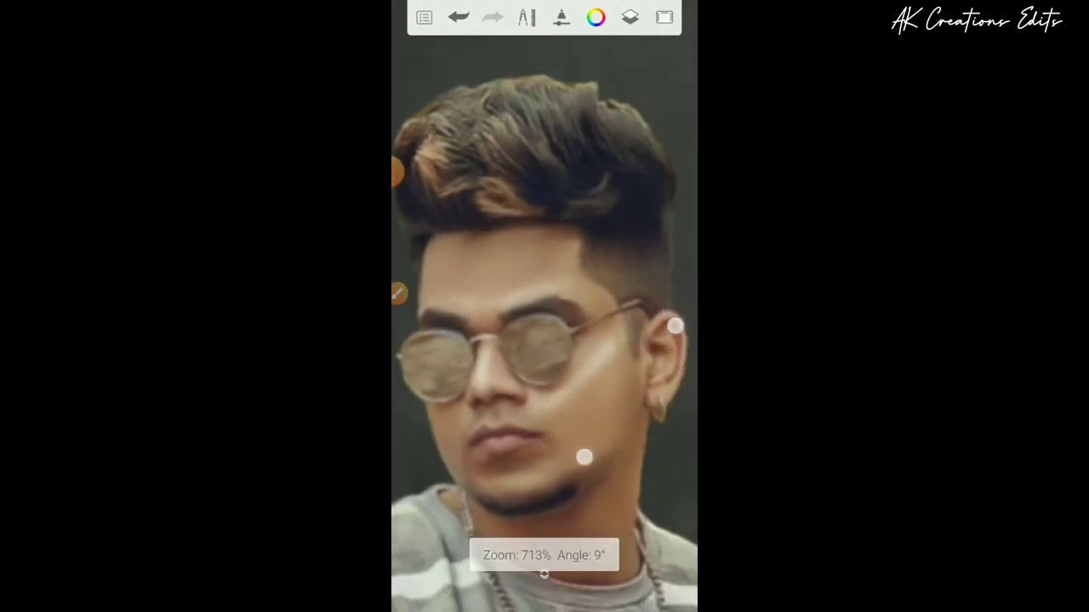
scroll(612, 374, "up", 2)
scroll(629, 366, "up", 1)
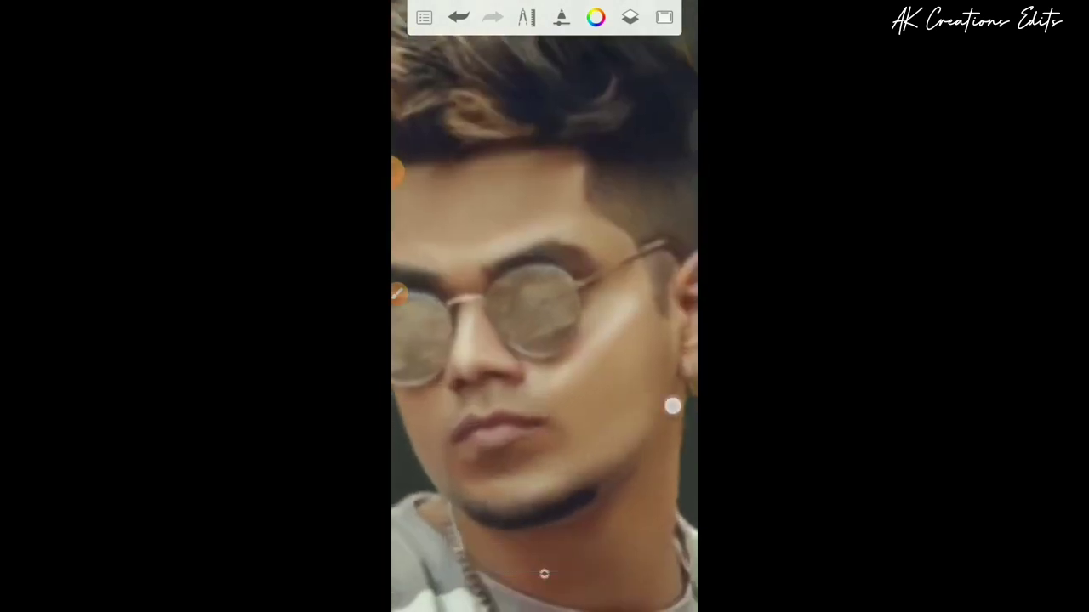
scroll(598, 466, "down", 3)
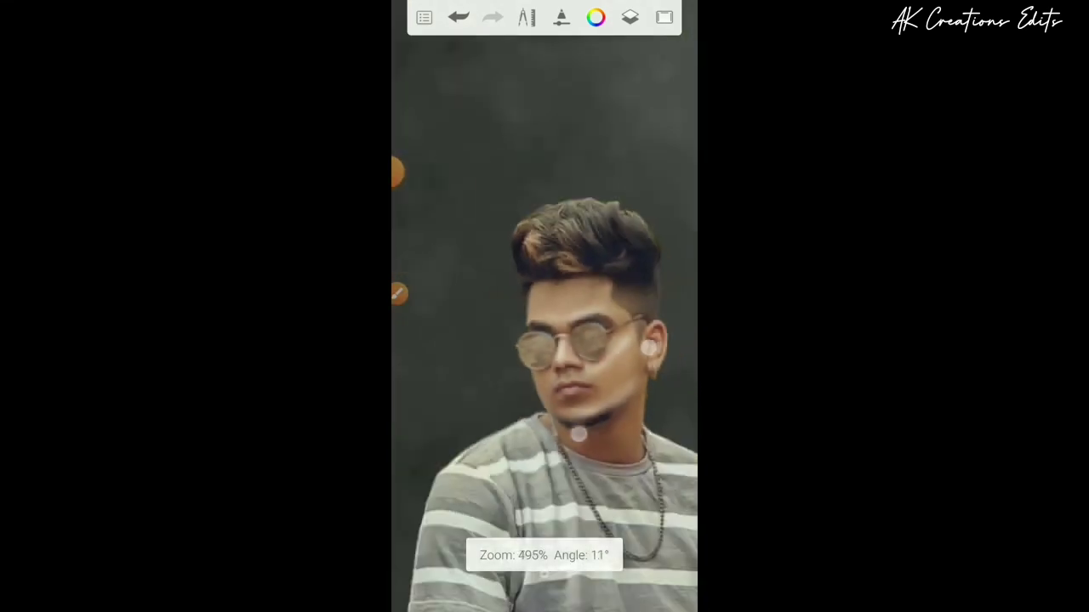
scroll(595, 357, "up", 3)
scroll(595, 357, "up", 1)
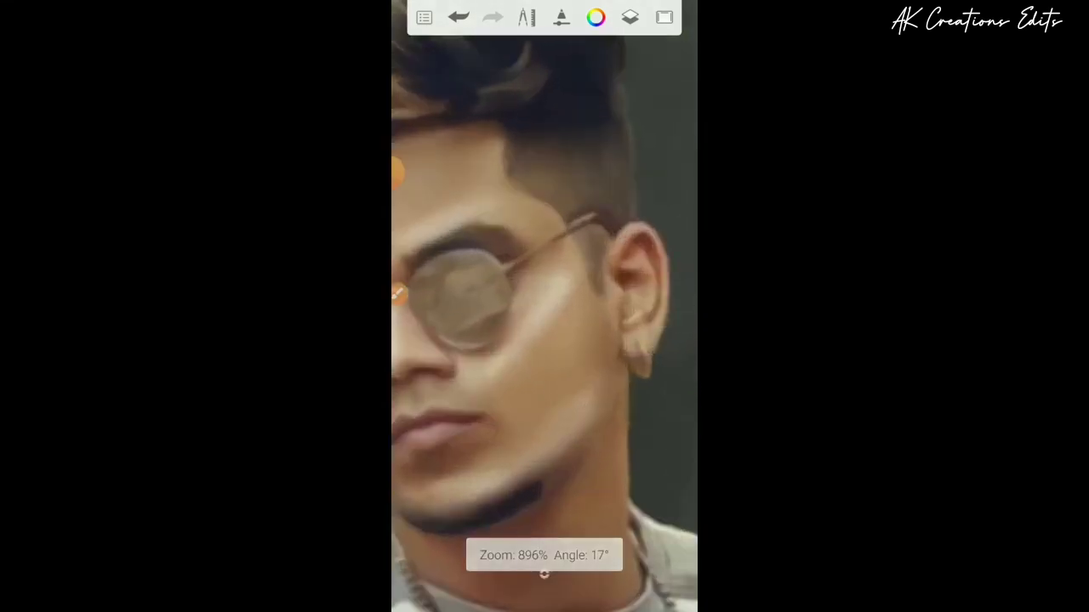
scroll(581, 393, "down", 2)
scroll(581, 393, "down", 1)
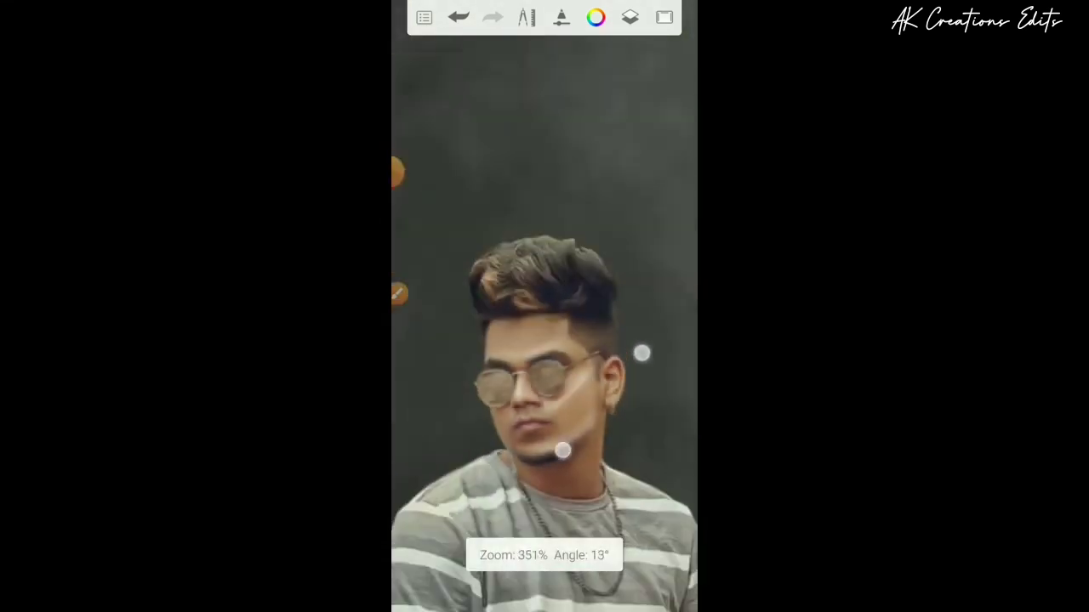
scroll(574, 359, "up", 2)
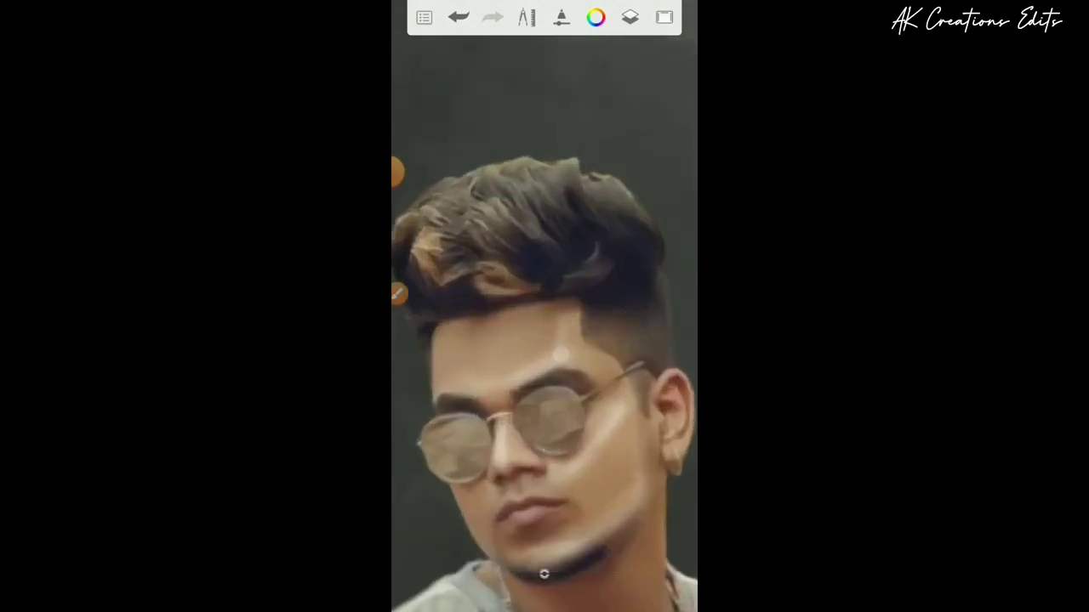
scroll(615, 327, "up", 3)
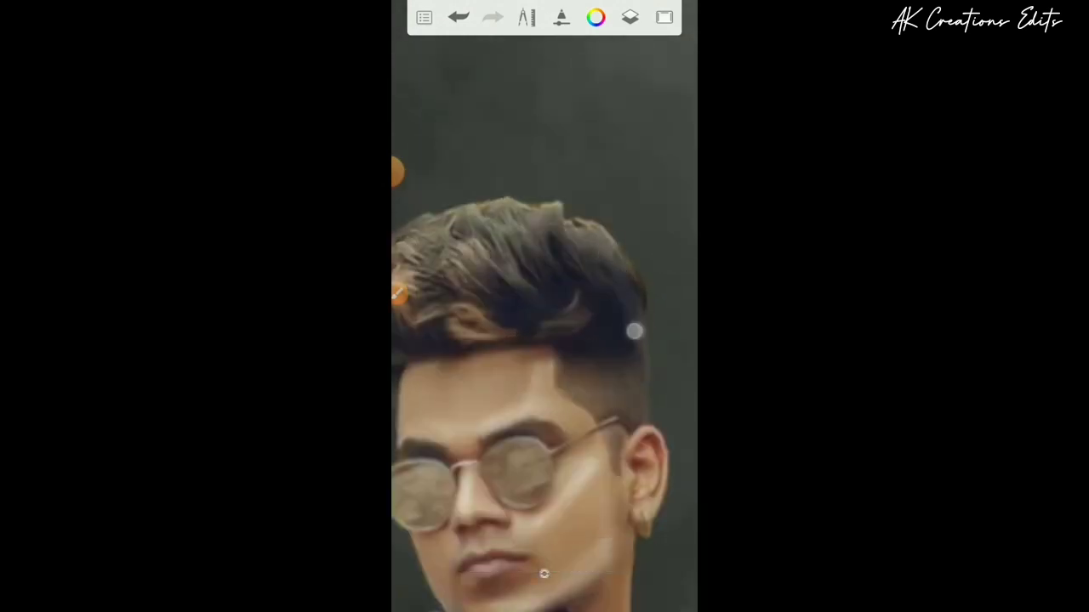
scroll(649, 307, "down", 1)
scroll(649, 307, "down", 1)
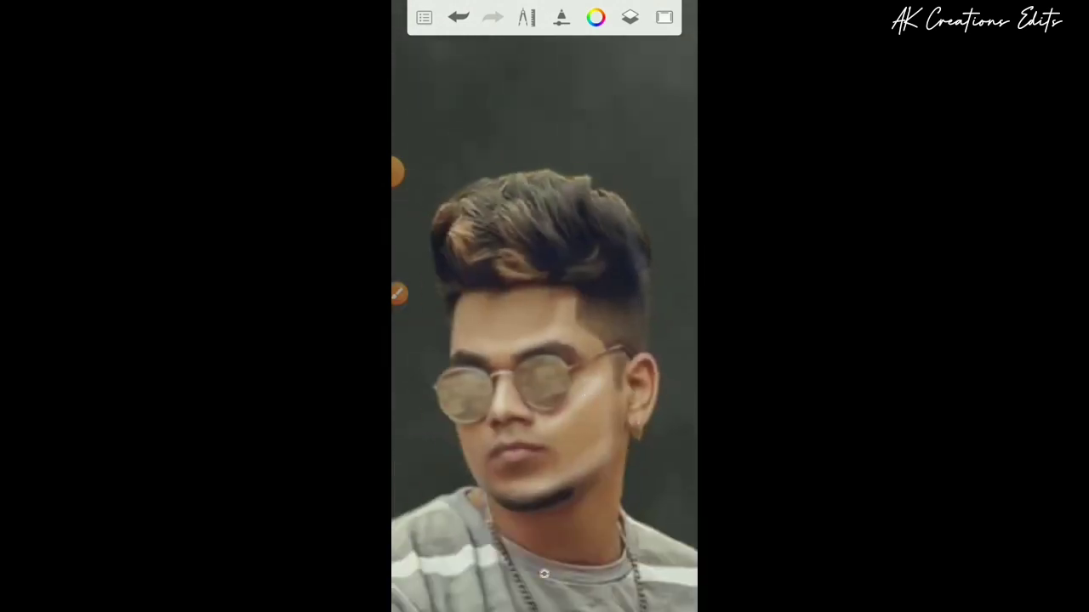
left_click(544, 575)
key("ctrl+z")
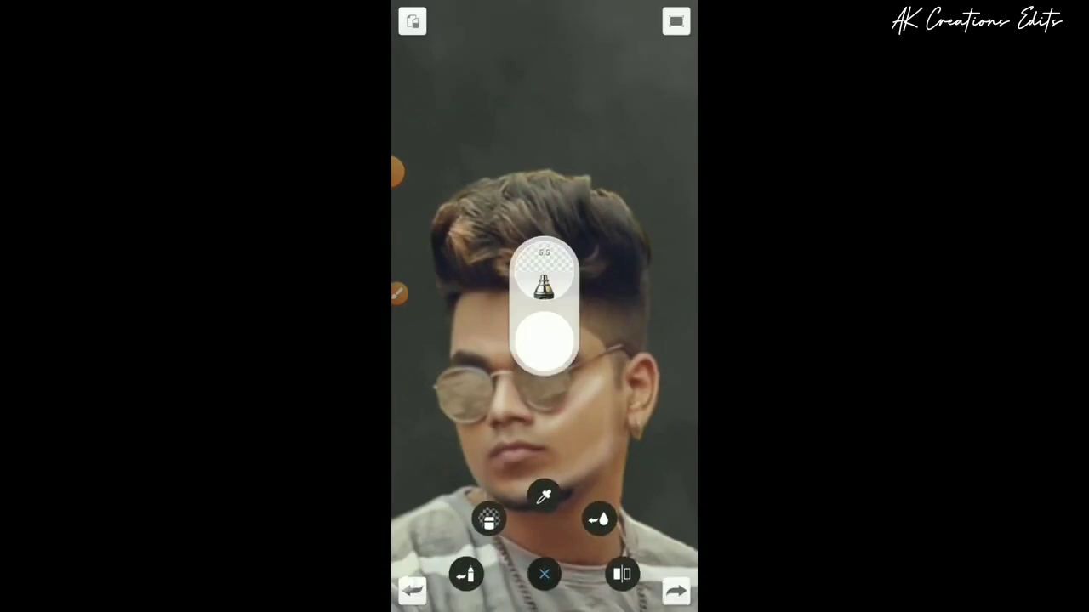
Add a small cheek highlight, reframe the figure, and enlarge the brush to about 10.4
left_click(544, 574)
scroll(633, 357, "up", 3)
scroll(634, 358, "up", 1)
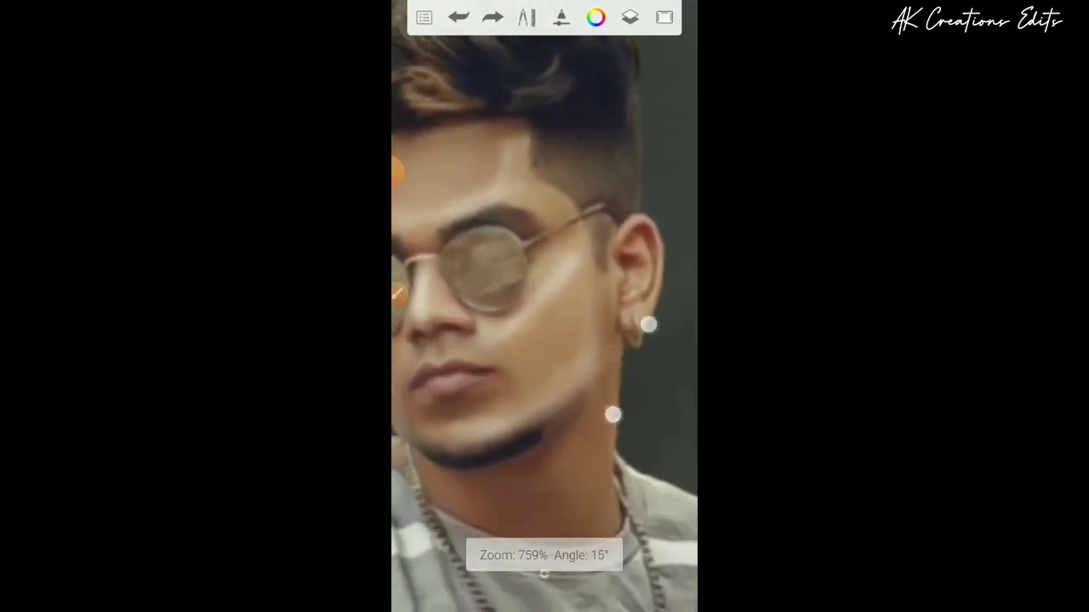
left_click(594, 519)
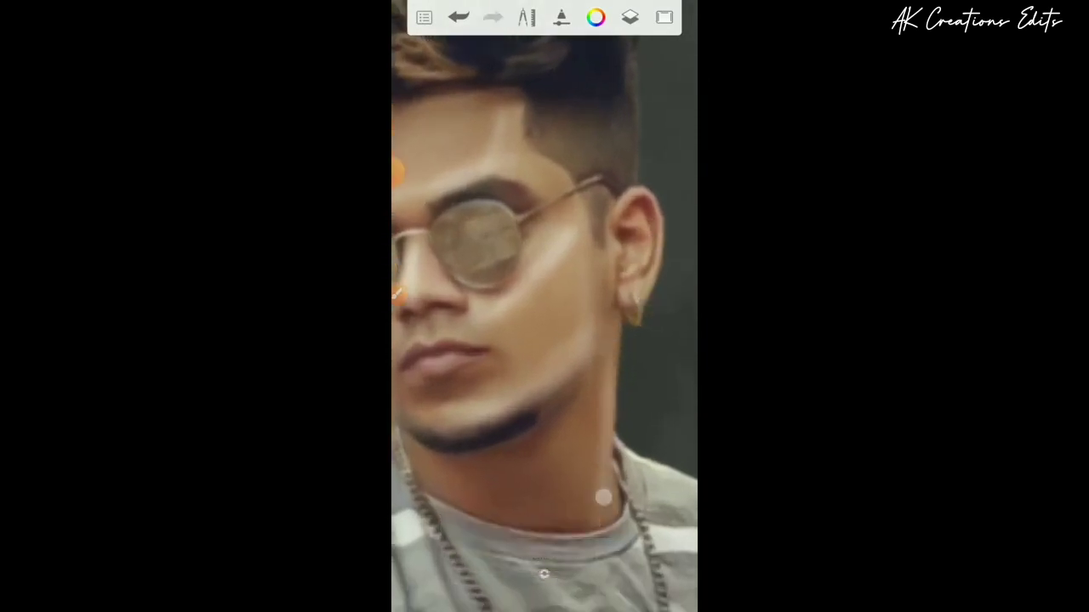
scroll(589, 374, "down", 3)
scroll(589, 374, "up", 3)
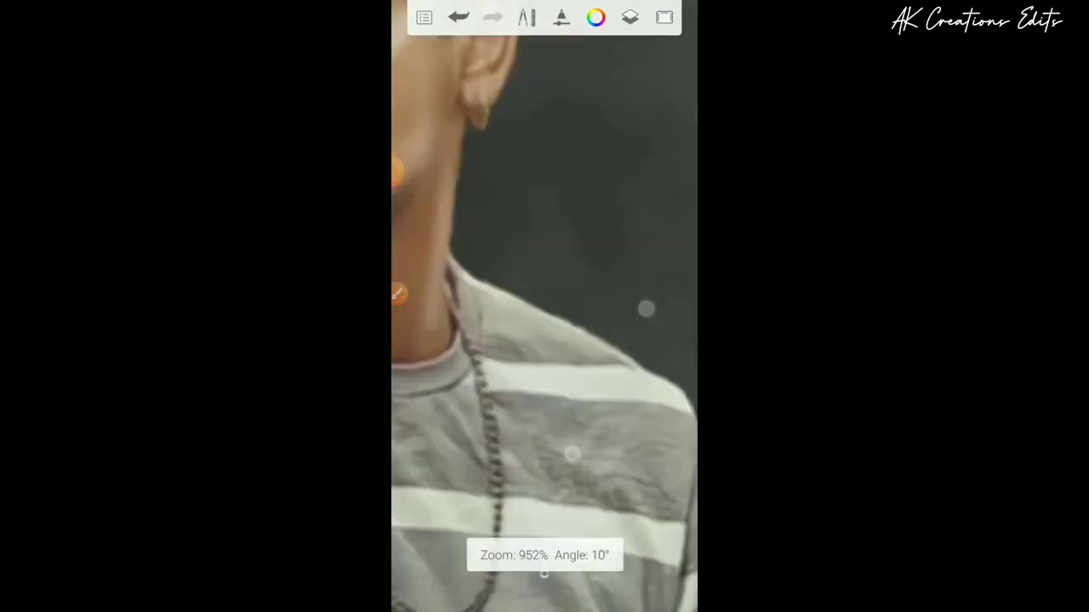
scroll(607, 379, "up", 1)
scroll(634, 353, "up", 1)
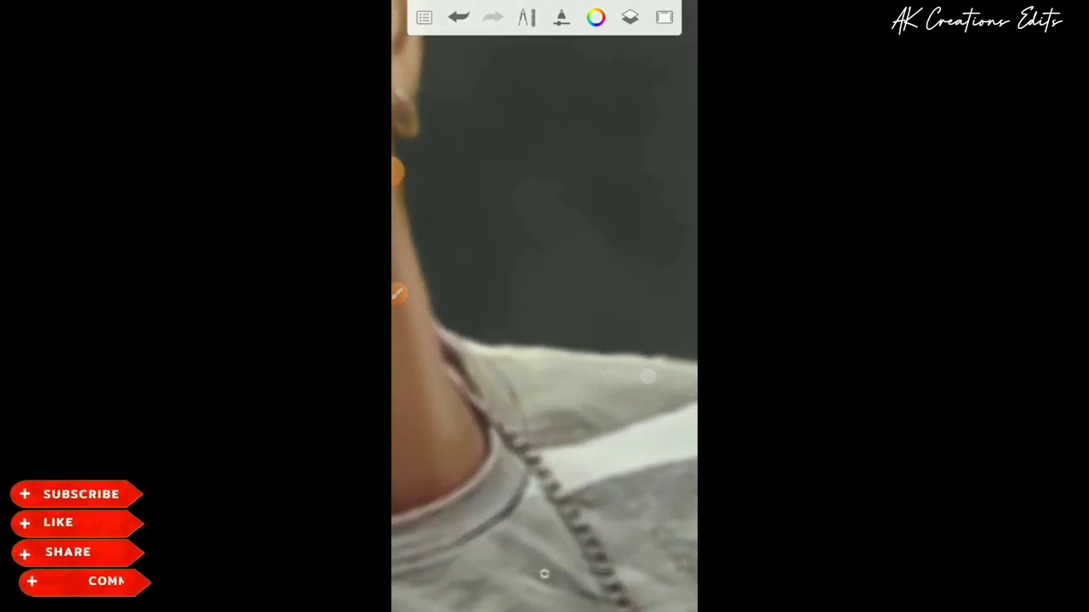
scroll(554, 372, "down", 1)
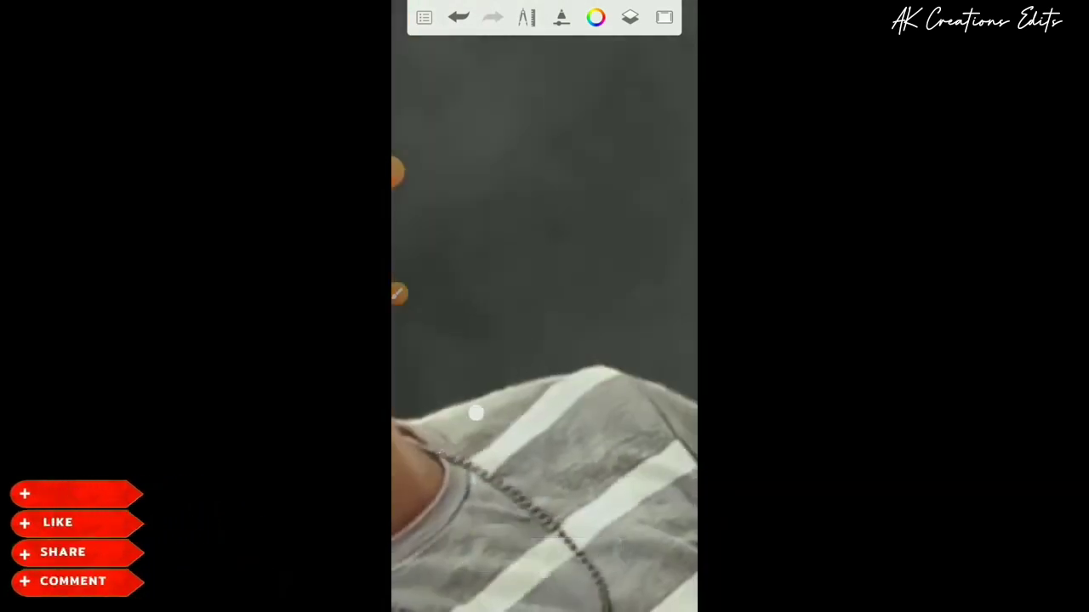
left_click_drag(475, 413, 469, 456)
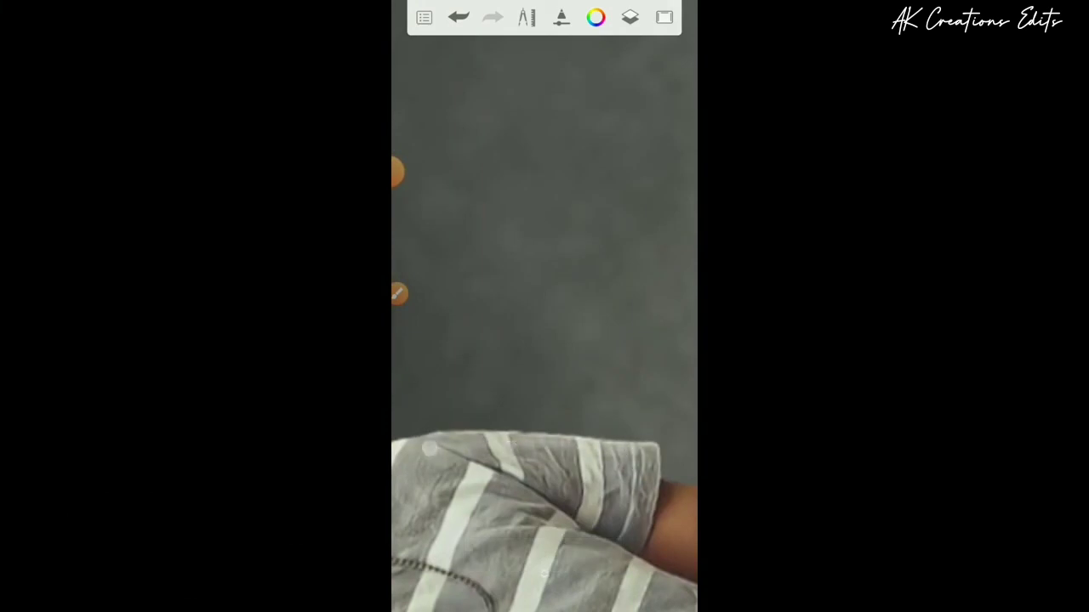
left_click_drag(428, 450, 655, 299)
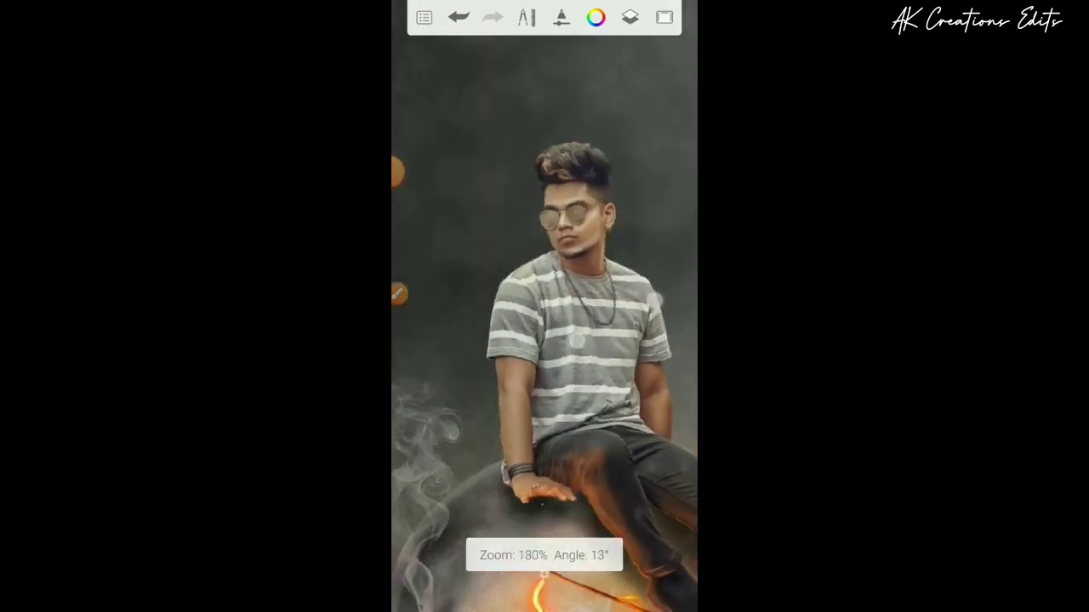
left_click_drag(644, 239, 623, 249)
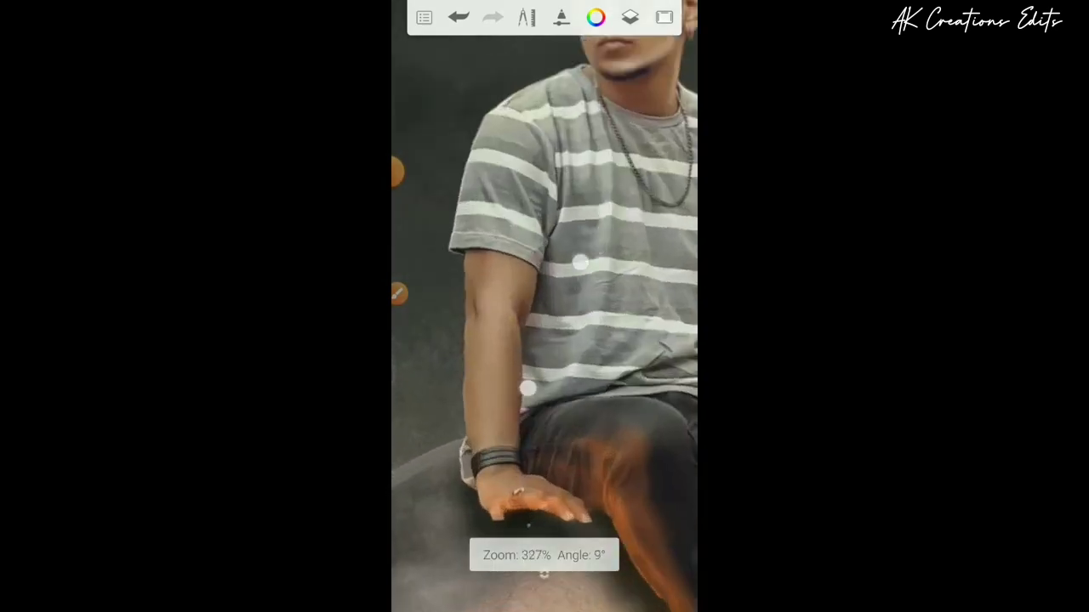
left_click_drag(547, 348, 617, 216)
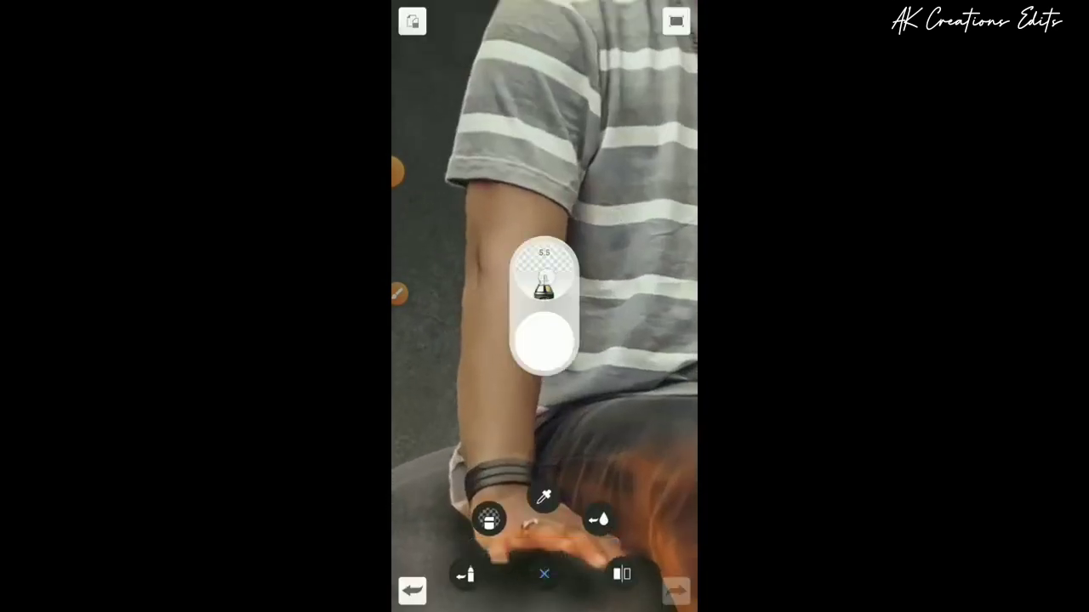
left_click_drag(544, 289, 513, 292)
left_click(627, 247)
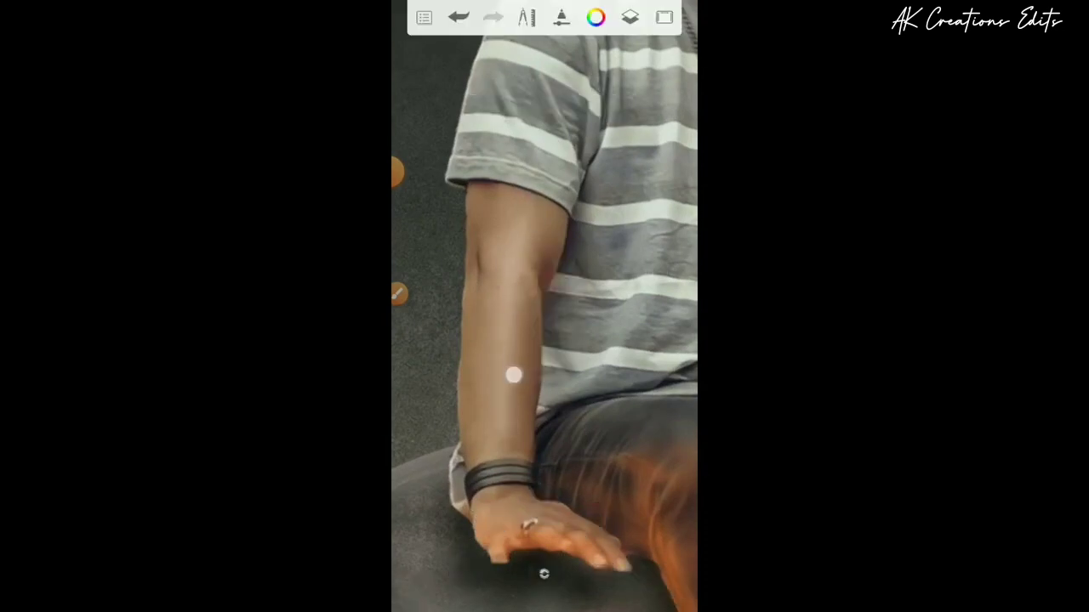
Airbrush glossy white highlight strokes down the jeans from thigh to knee and calf
left_click_drag(513, 375, 503, 483)
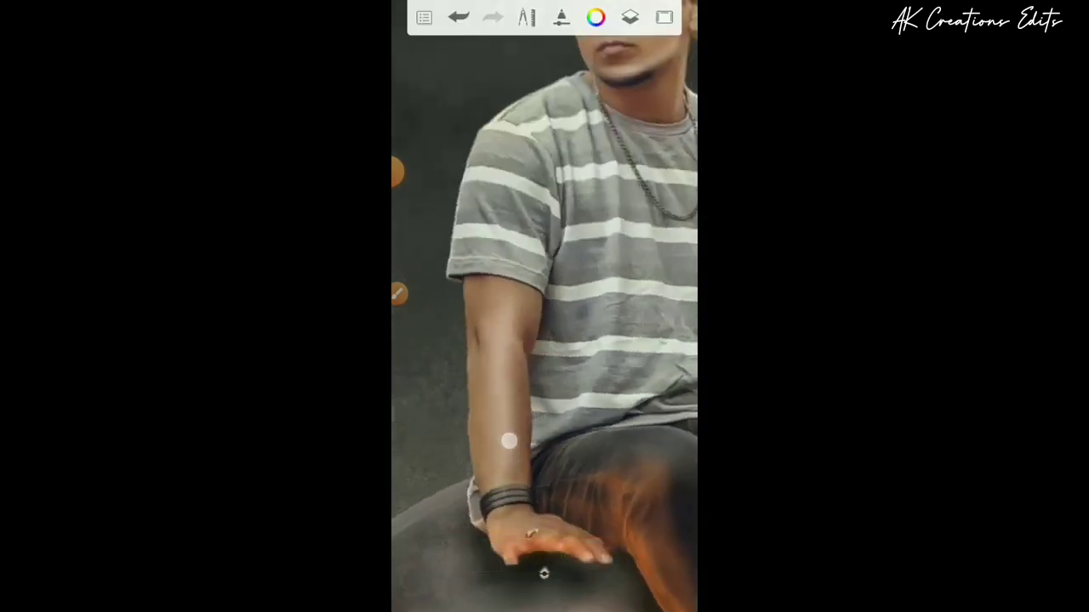
mouse_move(508, 440)
left_mouse_down()
mouse_move(588, 311)
mouse_move(634, 412)
mouse_move(591, 384)
left_mouse_up()
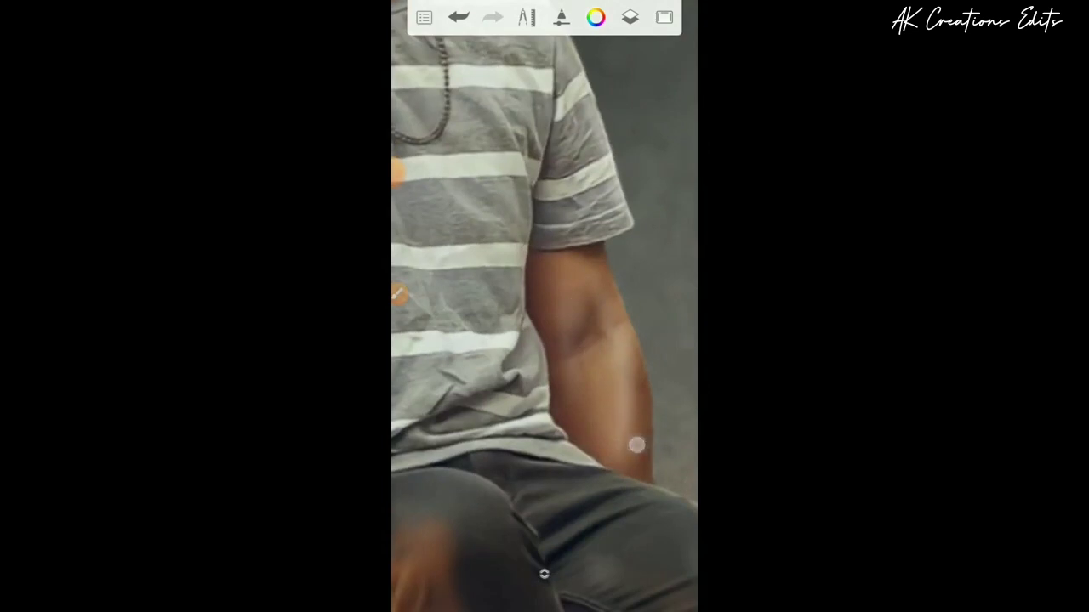
mouse_move(578, 452)
left_mouse_down()
mouse_move(591, 434)
mouse_move(567, 383)
left_mouse_up()
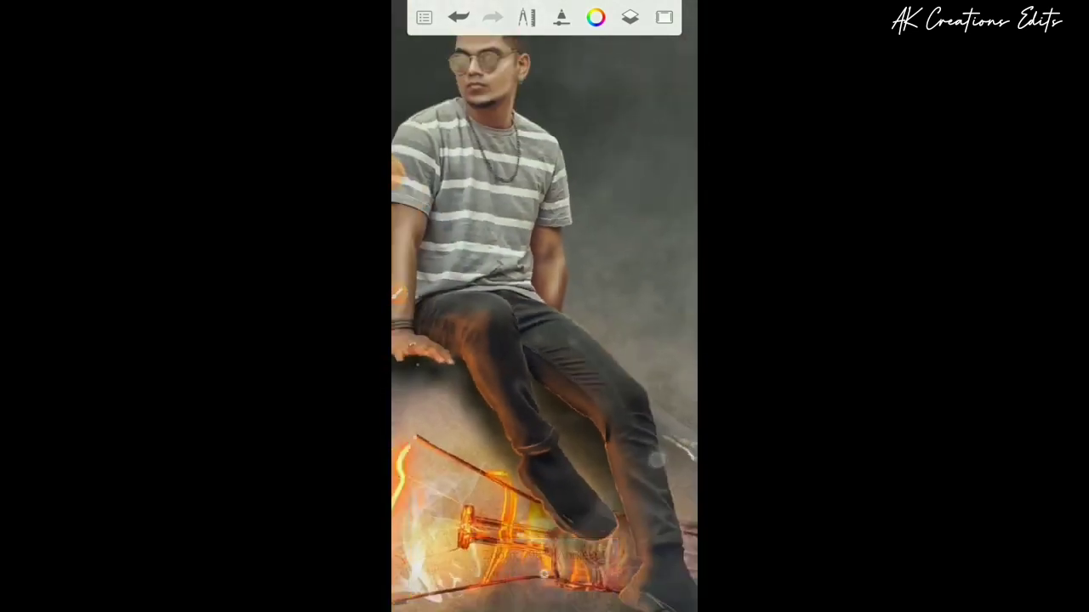
left_click_drag(656, 460, 656, 482)
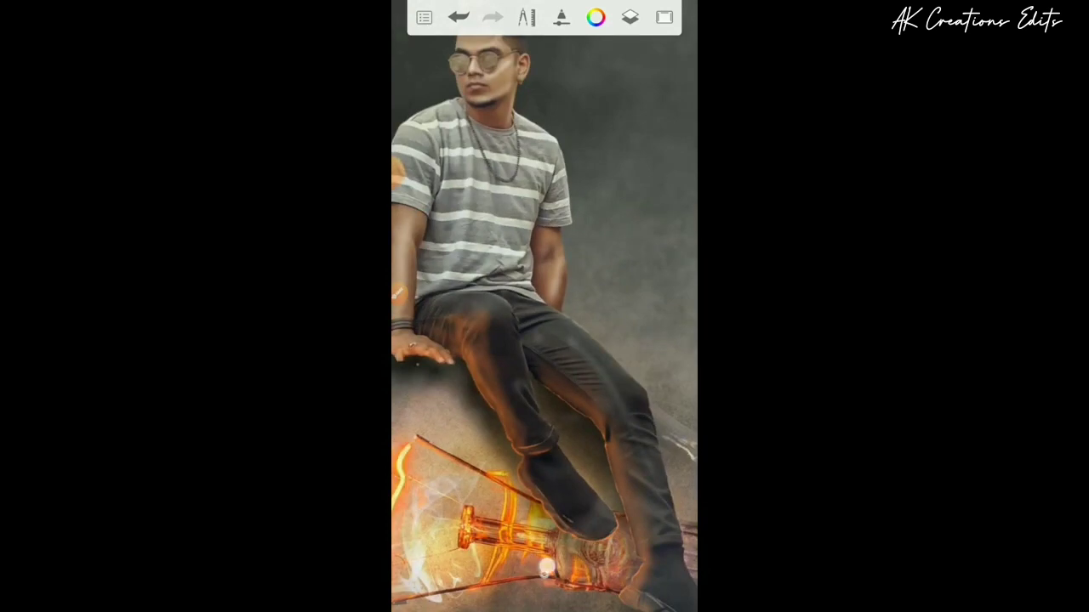
left_click(664, 17)
left_click_drag(547, 276, 652, 286)
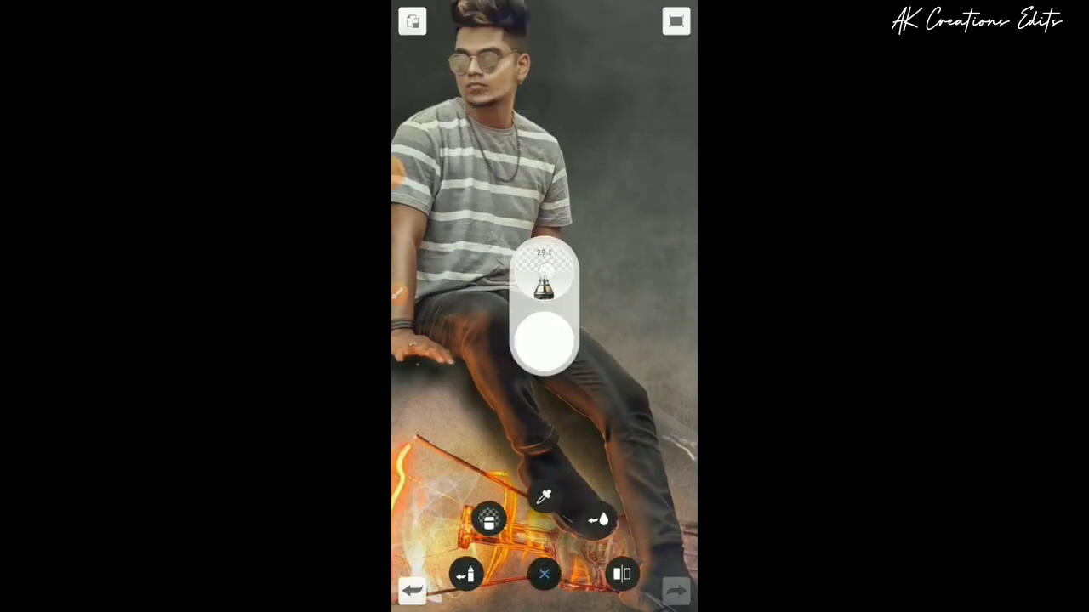
left_click(574, 272)
left_click_drag(535, 319, 646, 438)
left_click_drag(595, 364, 653, 477)
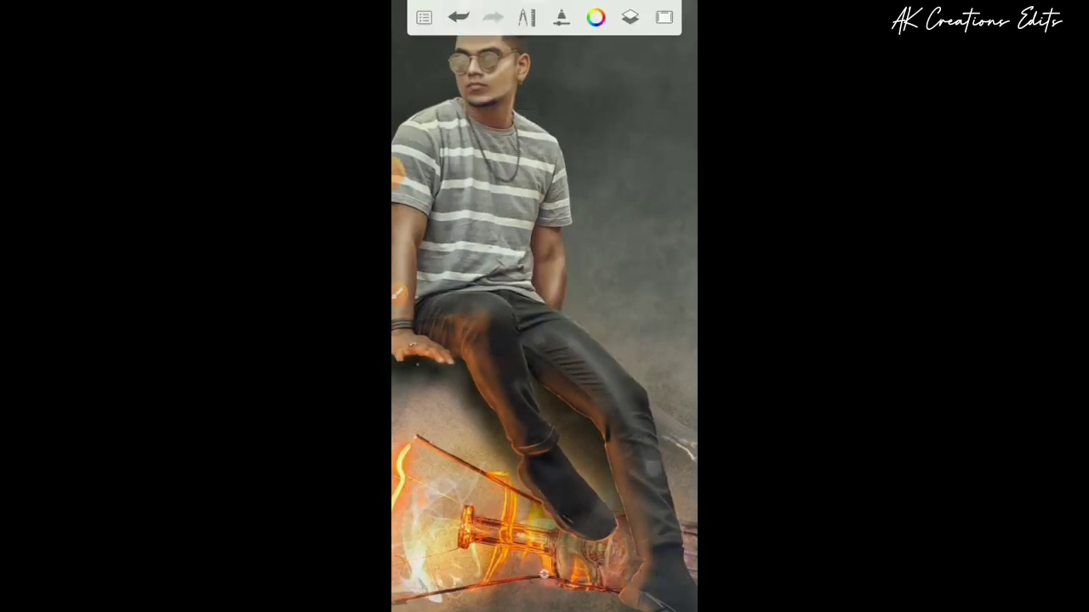
left_click_drag(561, 327, 653, 484)
left_click_drag(605, 375, 654, 486)
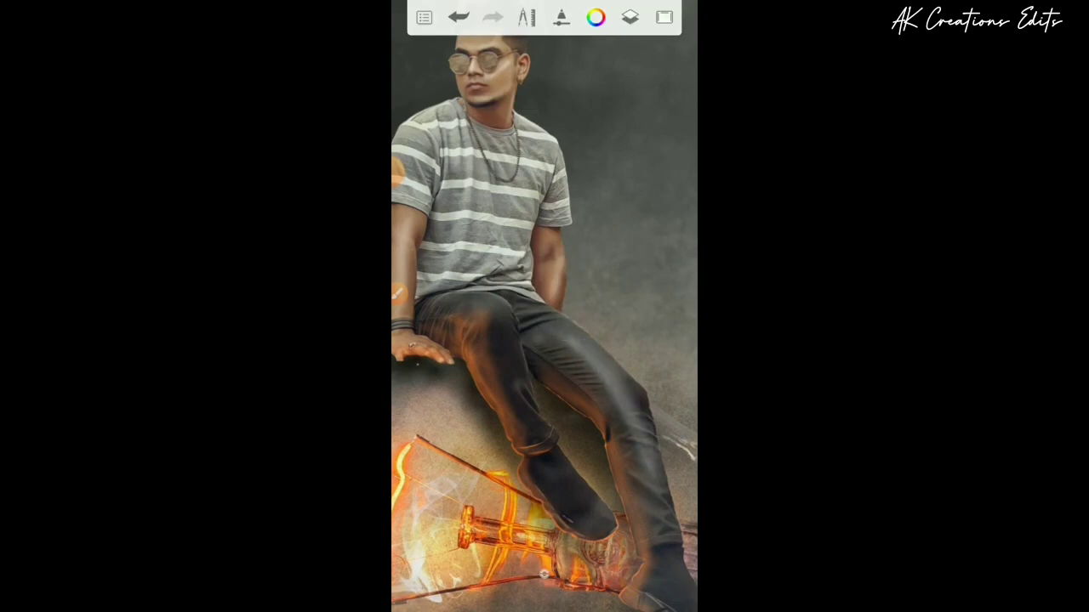
mouse_move(502, 323)
left_mouse_down()
mouse_move(513, 389)
mouse_move(493, 314)
mouse_move(534, 407)
left_mouse_up()
scroll(544, 340, "down", 5)
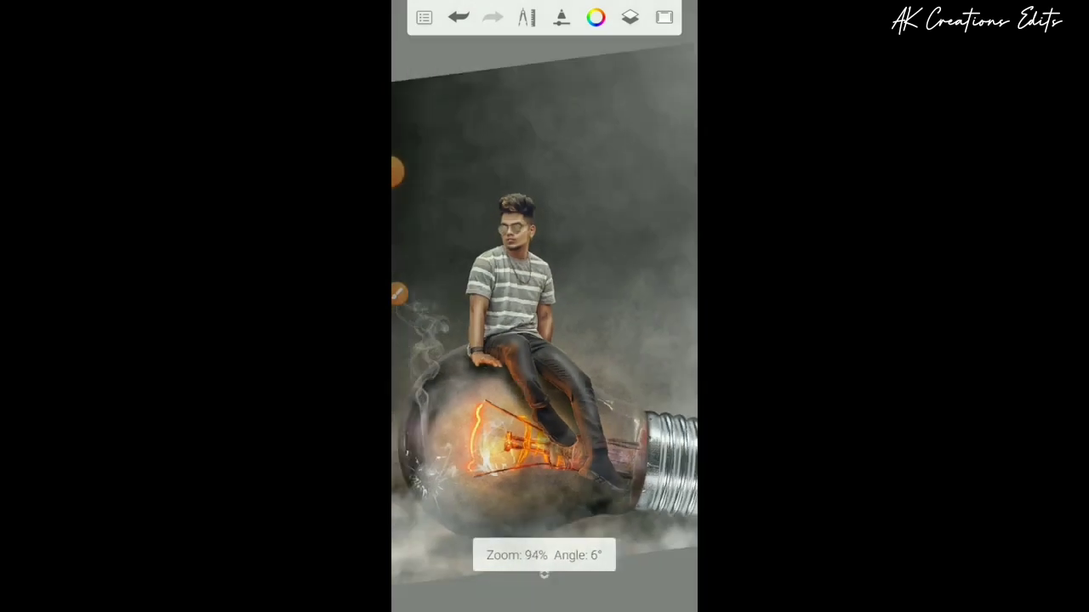
Lower layer 4's opacity from 100 to 67, then reframe the canvas straight at 0°
left_click(629, 17)
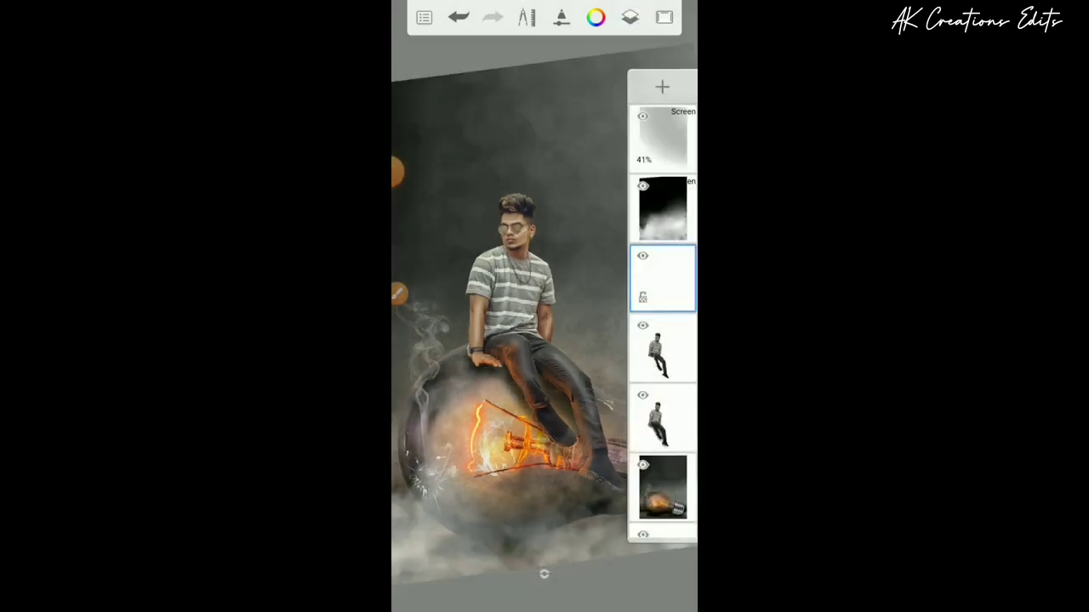
left_click(672, 277)
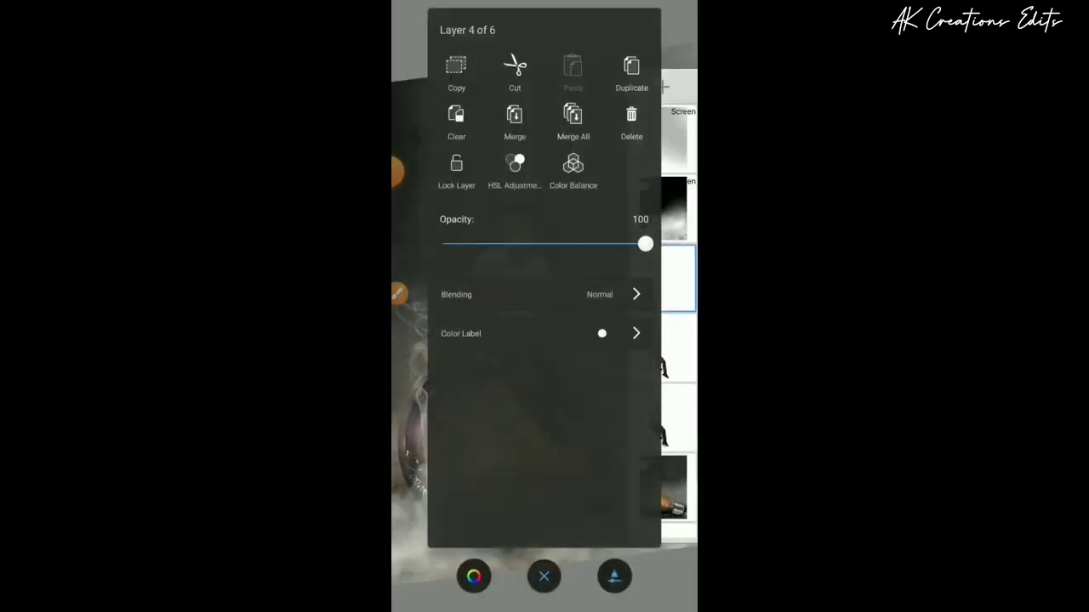
mouse_move(645, 244)
left_mouse_down()
mouse_move(516, 244)
mouse_move(626, 343)
mouse_move(506, 372)
mouse_move(567, 386)
mouse_move(582, 401)
left_mouse_up()
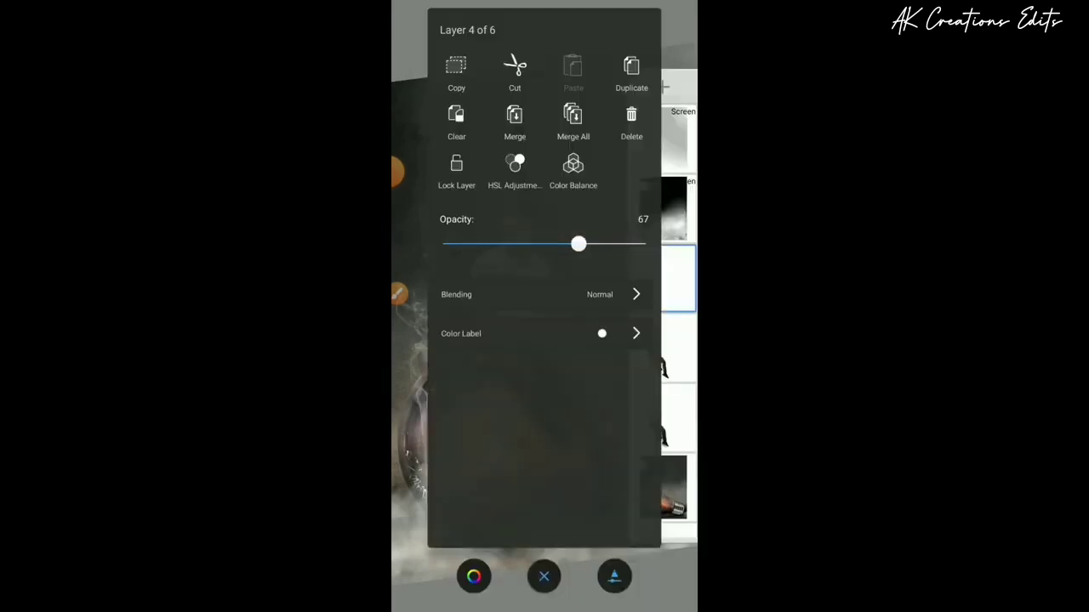
left_click(672, 208)
left_click(672, 277)
left_click(680, 281)
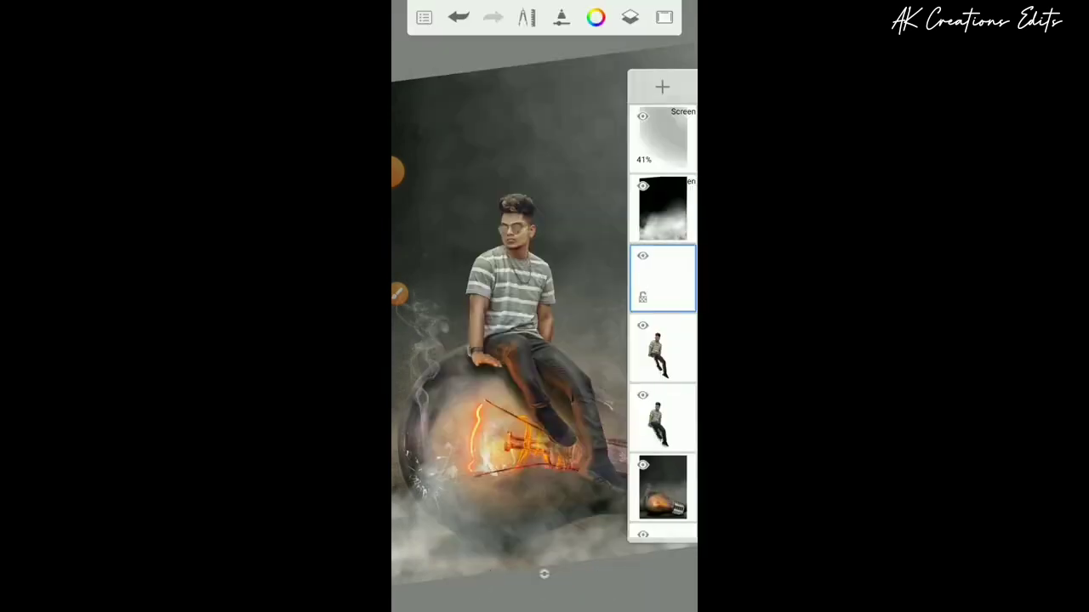
left_click(629, 17)
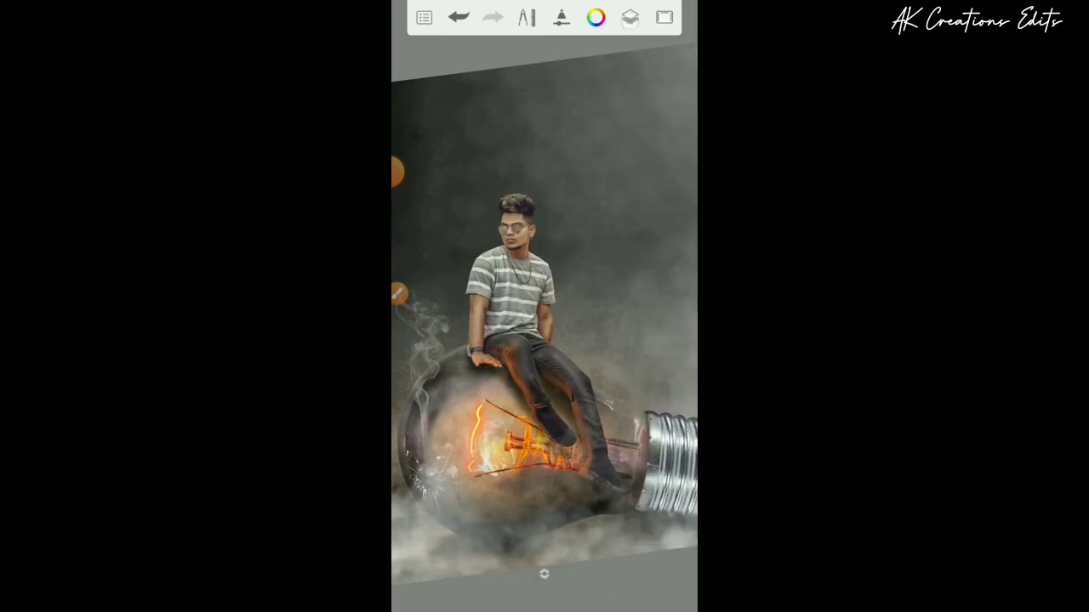
left_click_drag(601, 202, 590, 231)
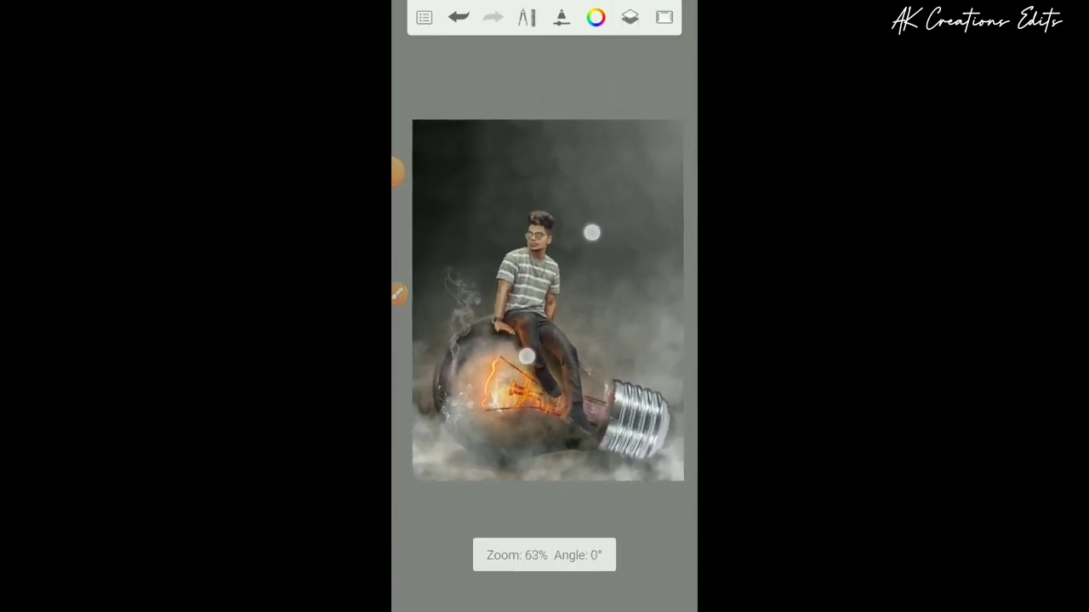
left_click_drag(639, 194, 632, 198)
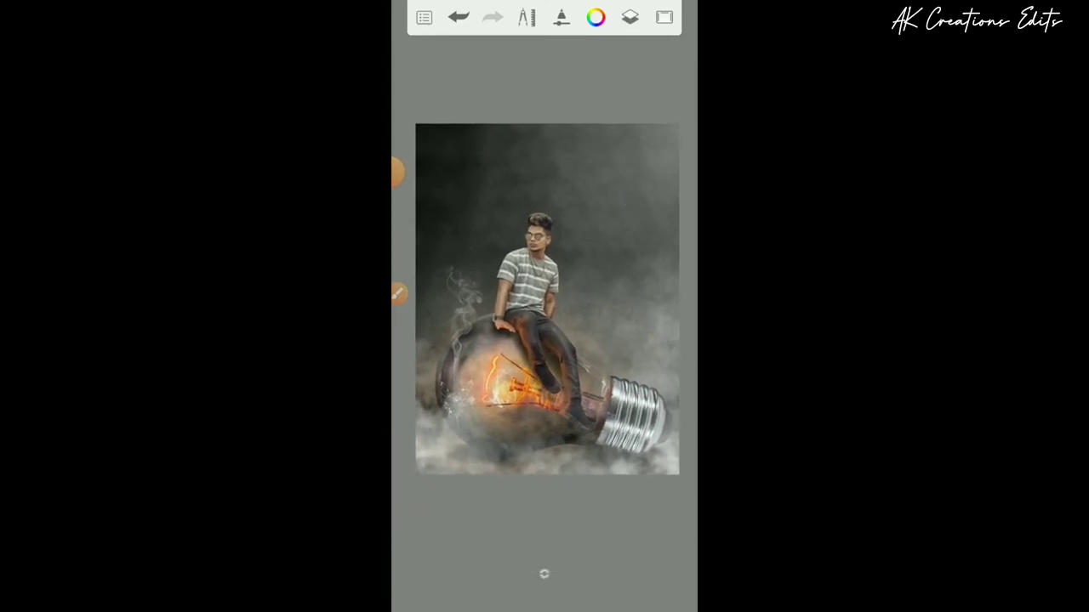
Raise the Flow Airbrush size to the maximum 511.0
left_click(560, 17)
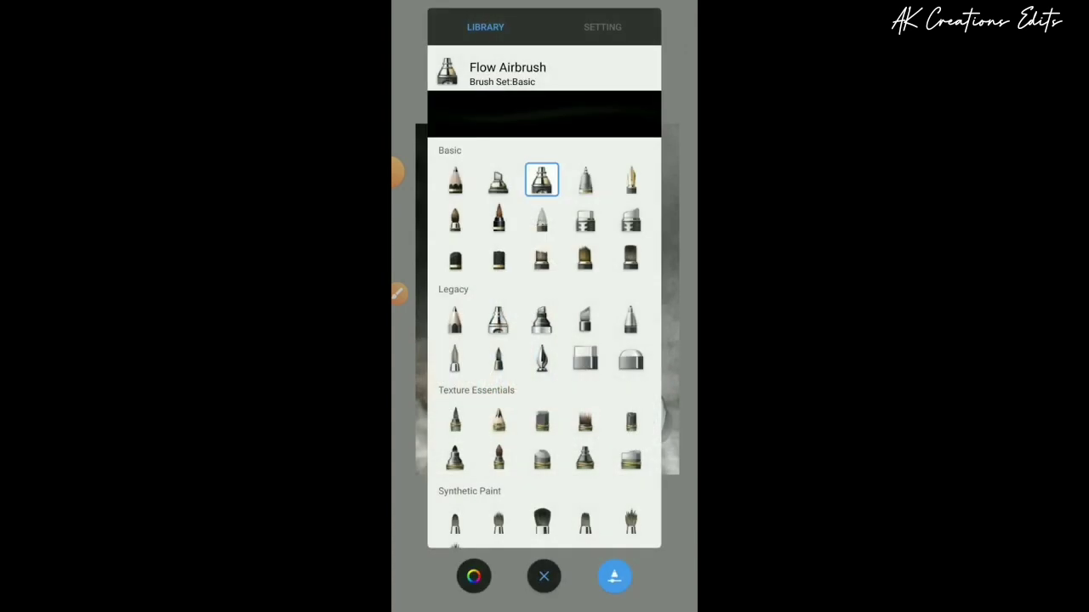
left_click(602, 27)
left_click_drag(504, 262, 663, 270)
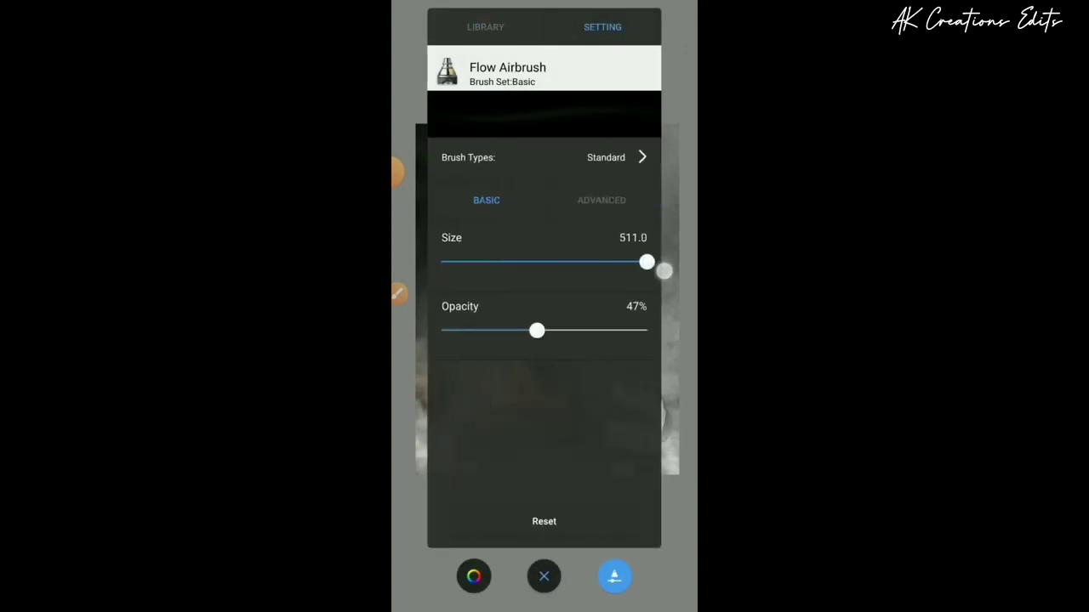
left_click(544, 576)
scroll(551, 296, "down", 2)
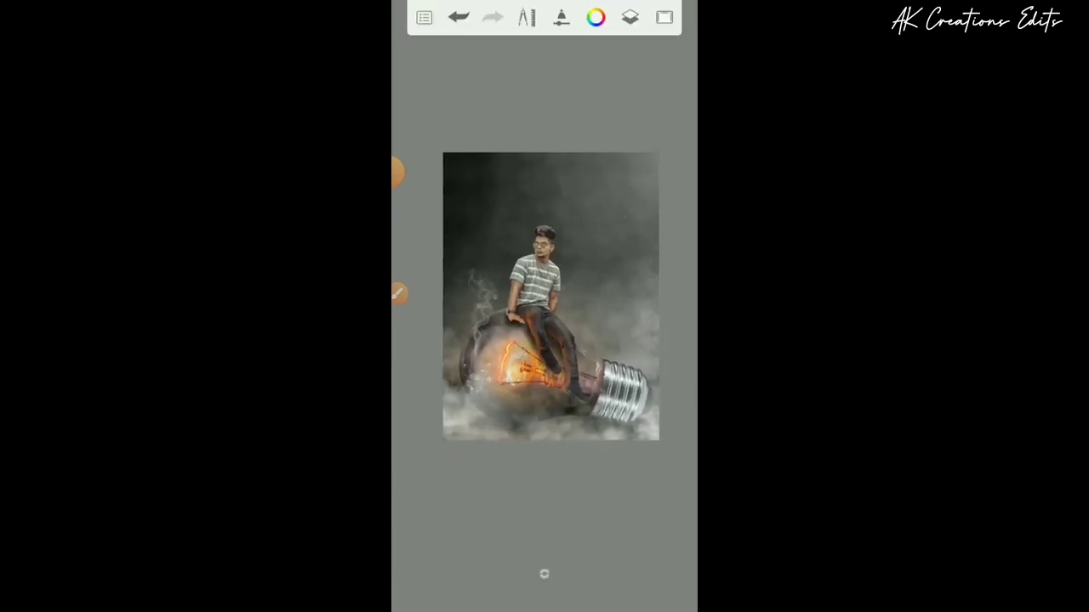
Set the paint colour to black 000000 and the brush opacity to 13%
left_click(581, 30)
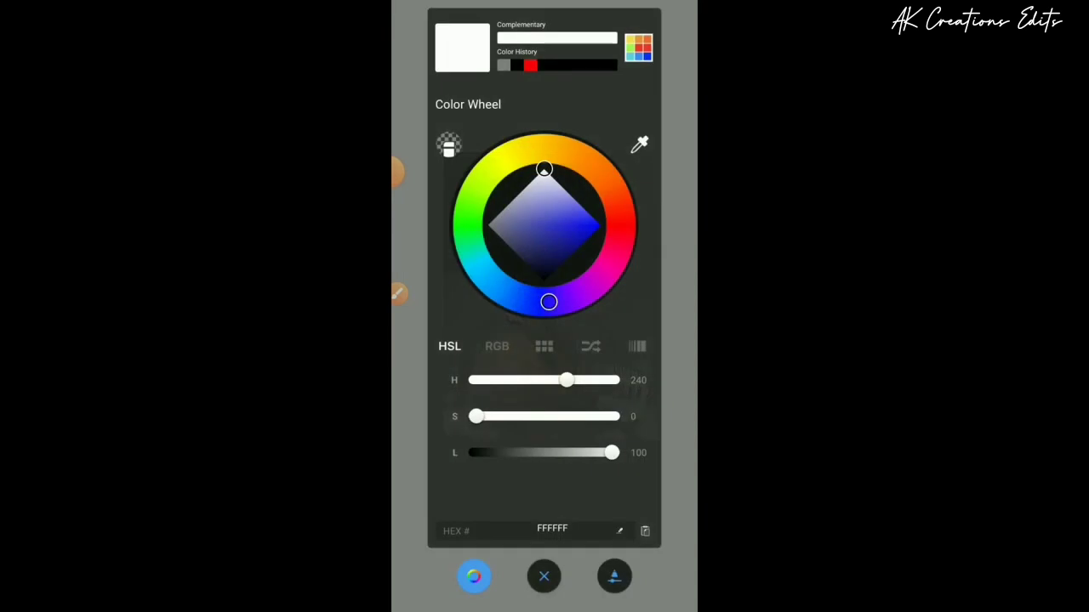
left_click_drag(544, 170, 558, 390)
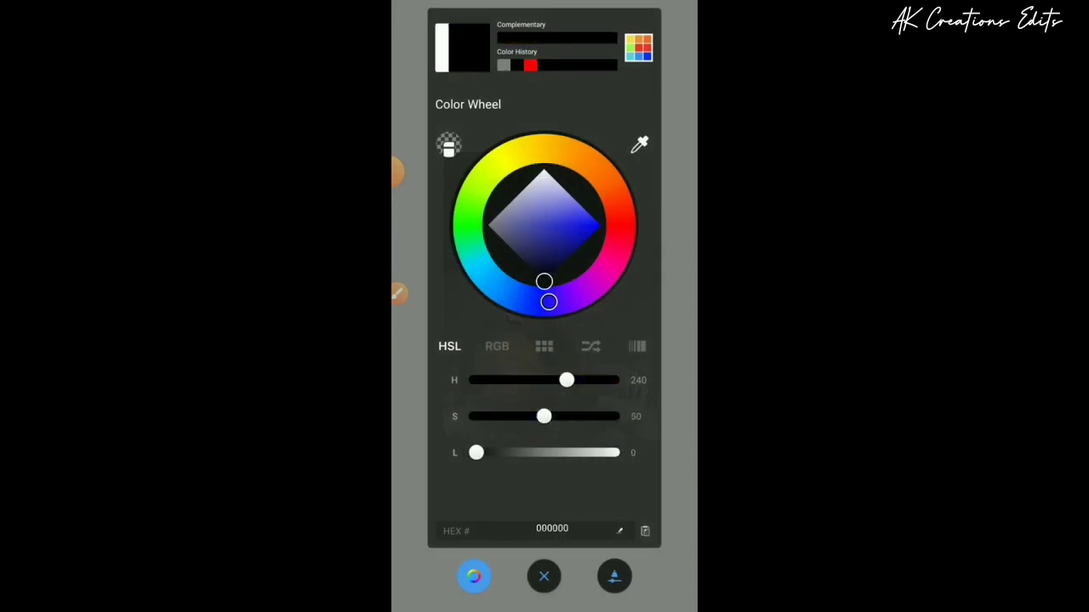
left_click(474, 577)
scroll(549, 298, "down", 1)
left_click(544, 577)
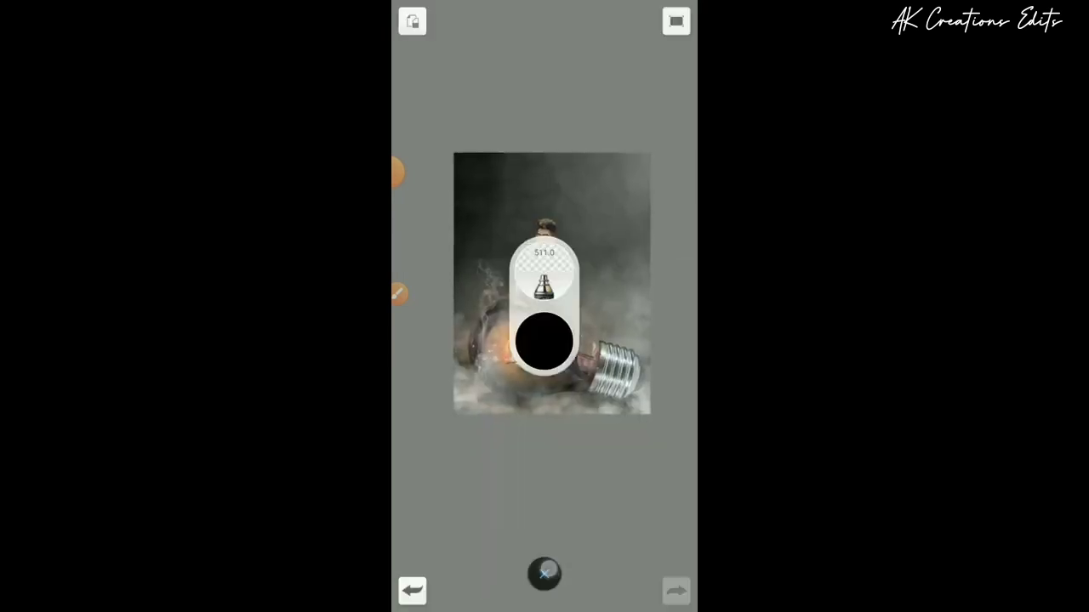
left_click_drag(545, 574, 511, 574)
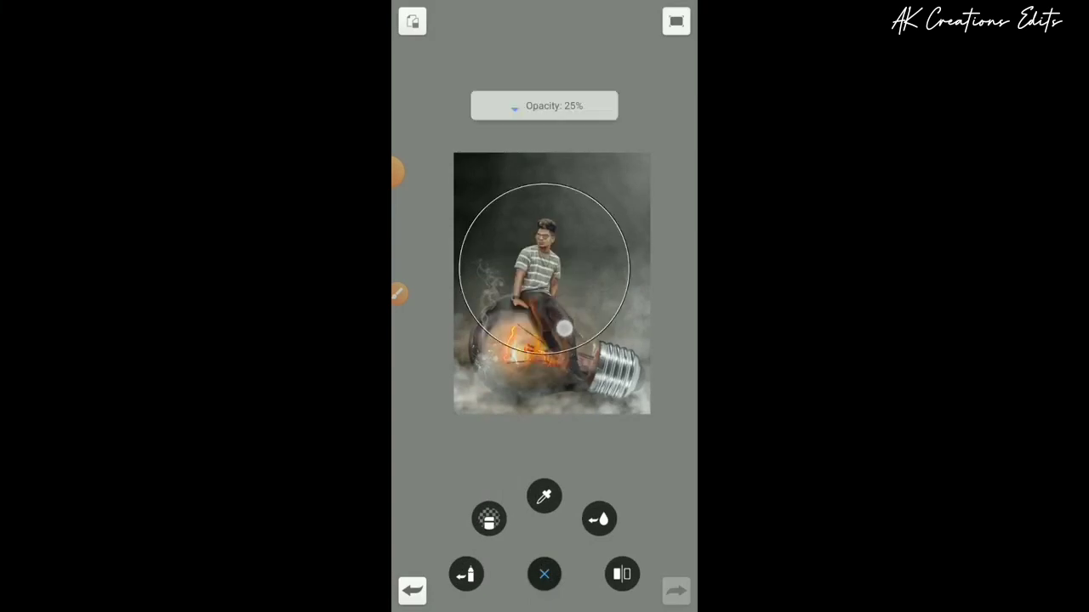
mouse_move(563, 328)
left_mouse_down()
mouse_move(577, 273)
mouse_move(577, 364)
left_mouse_up()
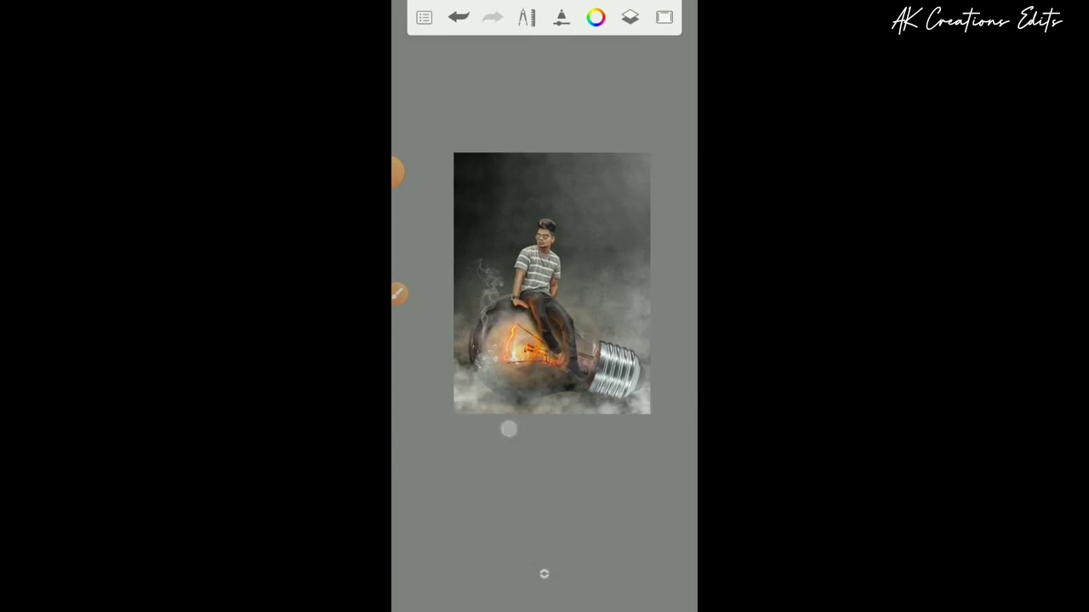
Select the top Screen layer and add a new empty layer above it
left_click(630, 17)
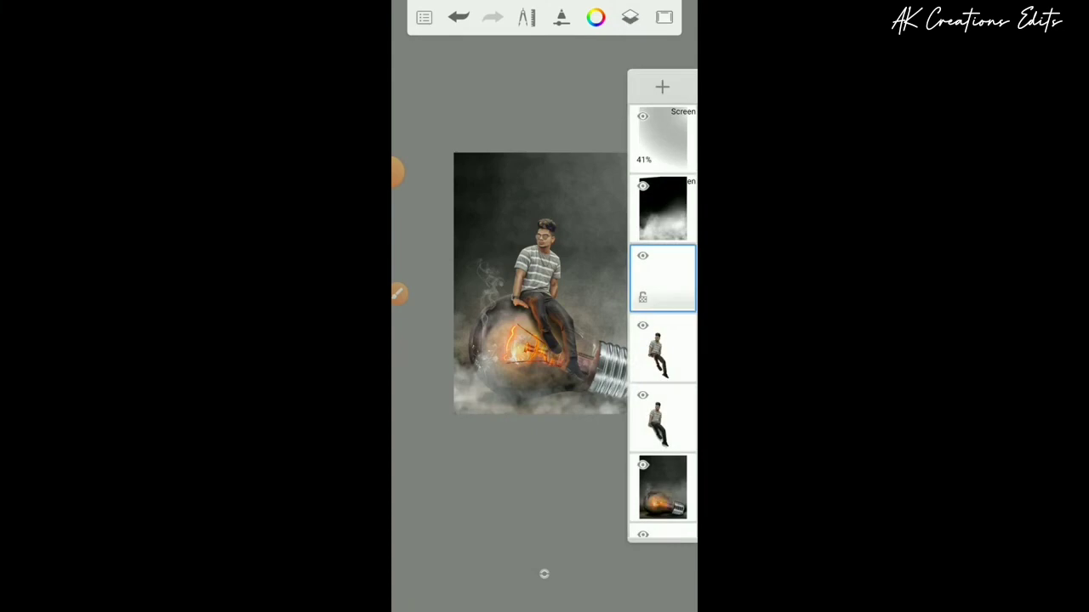
left_click(671, 138)
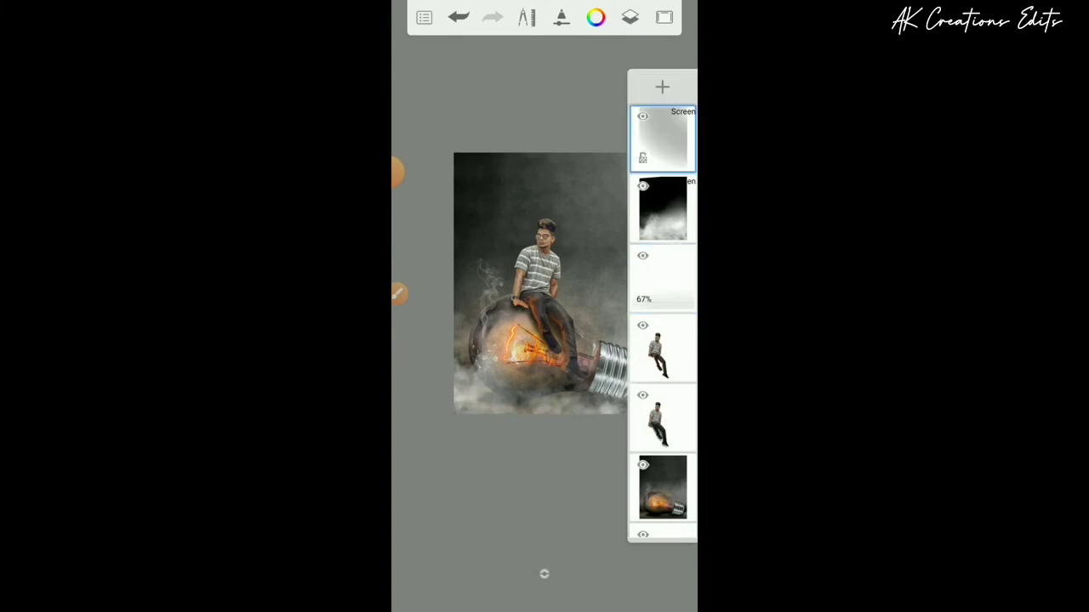
left_click(662, 86)
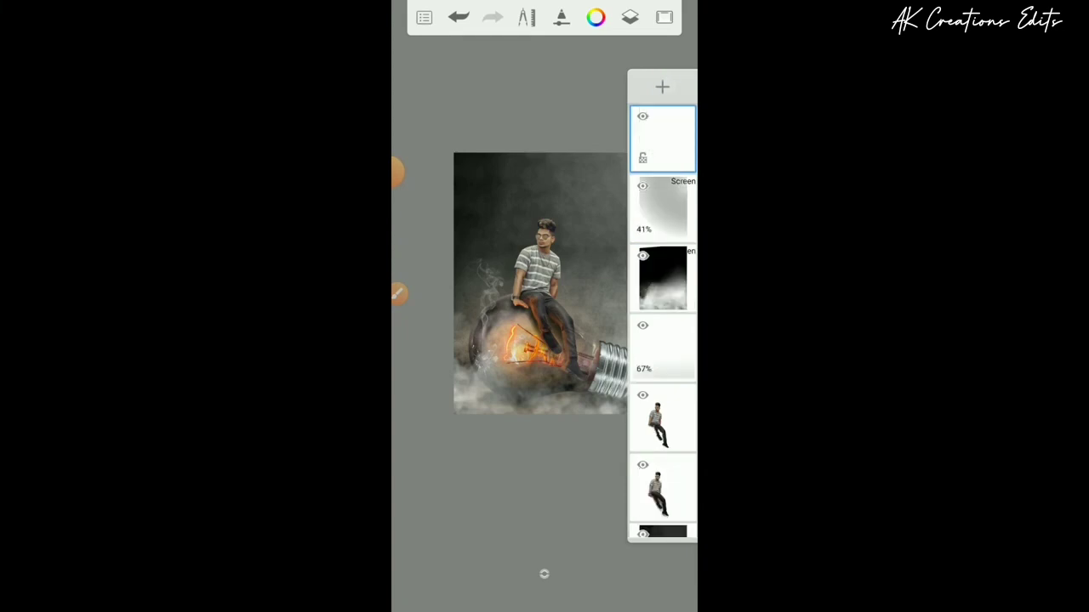
left_click(629, 17)
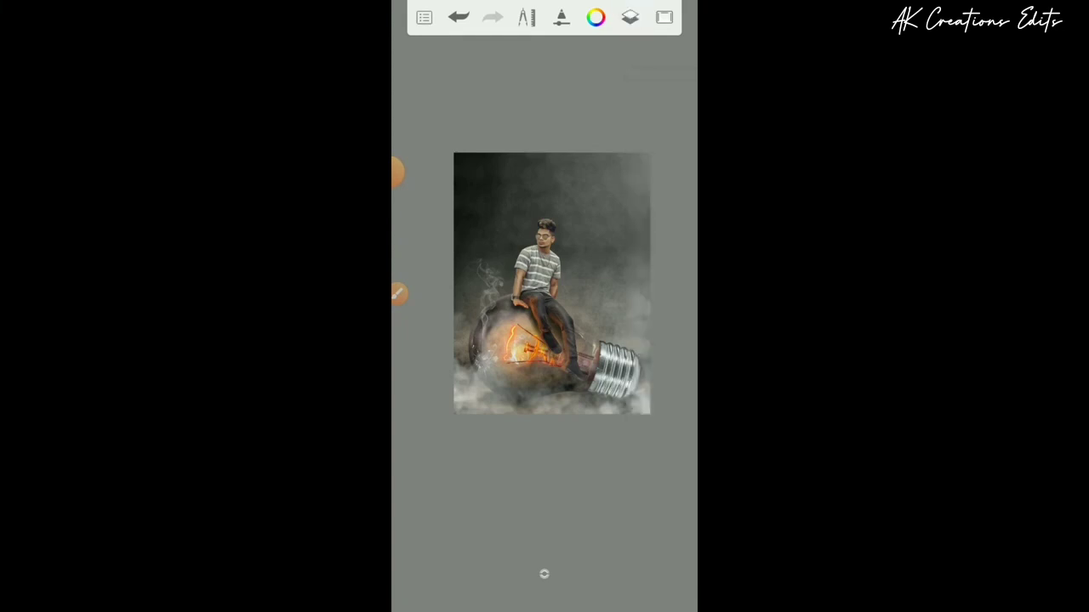
Set the brush opacity to about 32% and darken the smoke along the image bottom
mouse_move(457, 434)
left_mouse_down()
mouse_move(468, 423)
mouse_move(457, 437)
mouse_move(479, 444)
left_mouse_up()
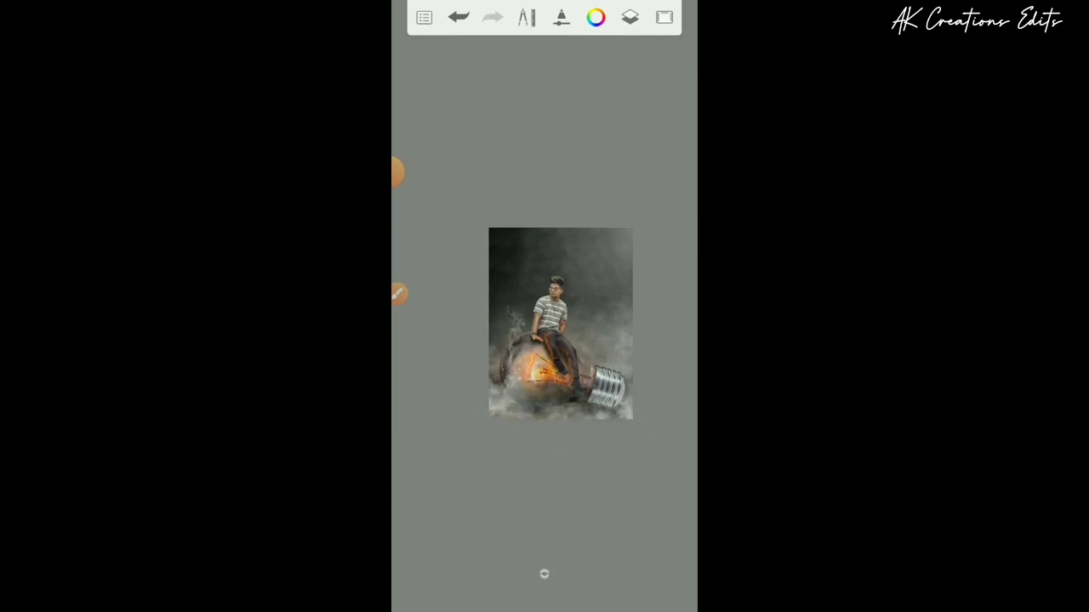
left_click(544, 574)
left_click_drag(557, 274, 585, 212)
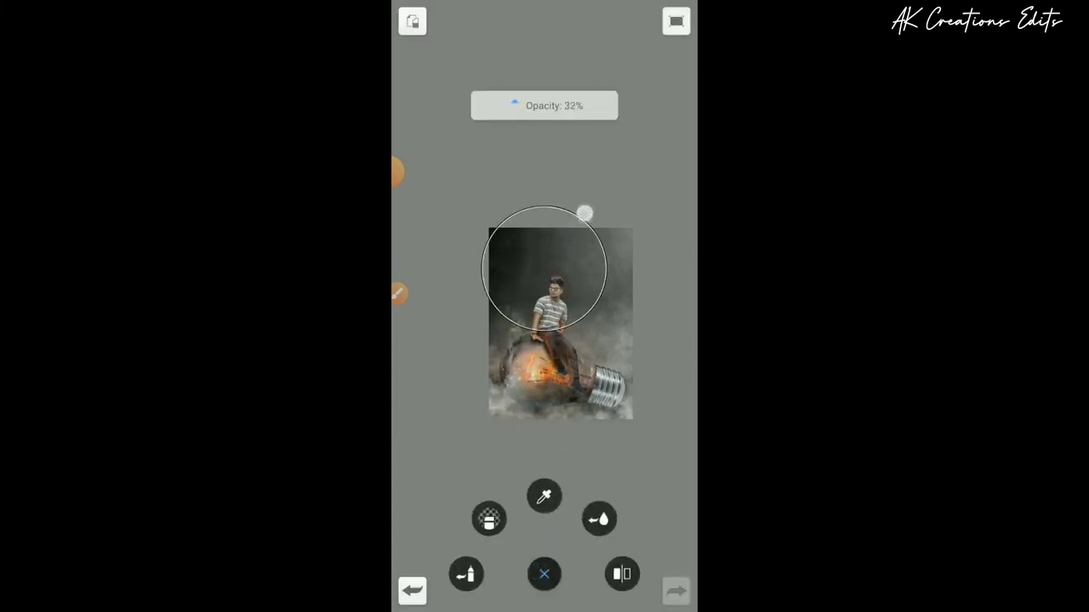
left_click_drag(587, 153, 605, 119)
left_click(466, 396)
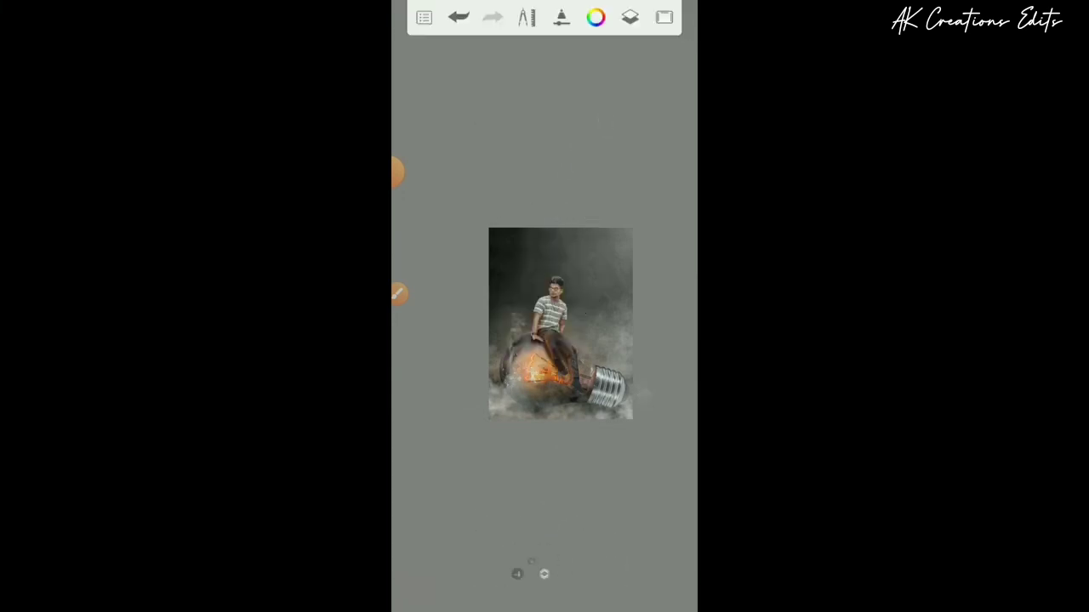
mouse_move(466, 395)
left_mouse_down()
mouse_move(496, 413)
mouse_move(613, 406)
left_mouse_up()
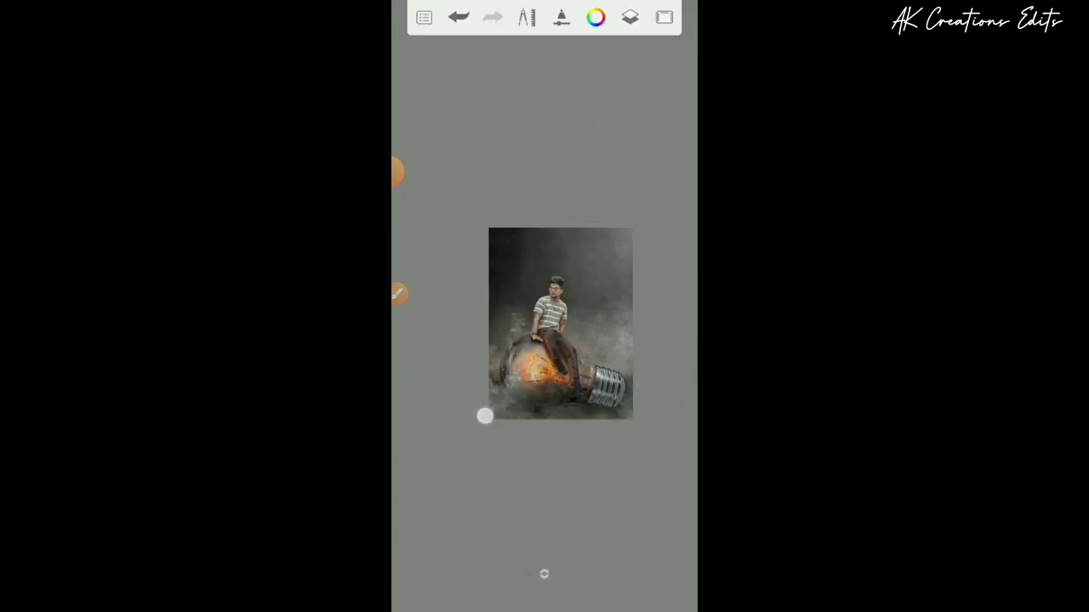
mouse_move(485, 416)
left_mouse_down()
mouse_move(552, 381)
mouse_move(501, 366)
left_mouse_up()
left_click_drag(595, 412, 653, 378)
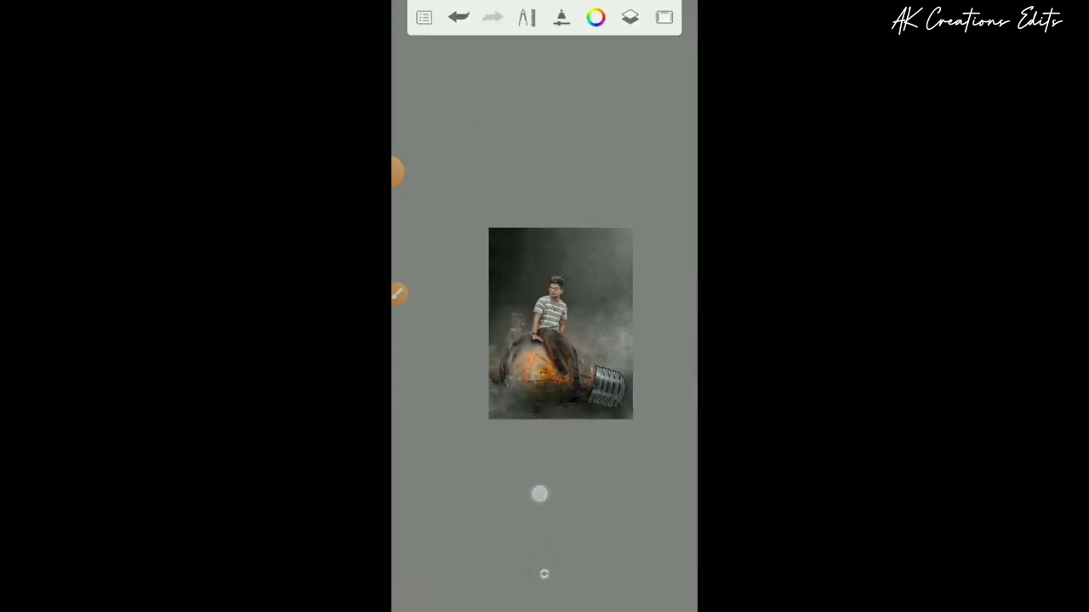
left_click_drag(539, 493, 572, 455)
Darken the bulb's orange glow and its base, then show the layers list
scroll(621, 422, "up", 3)
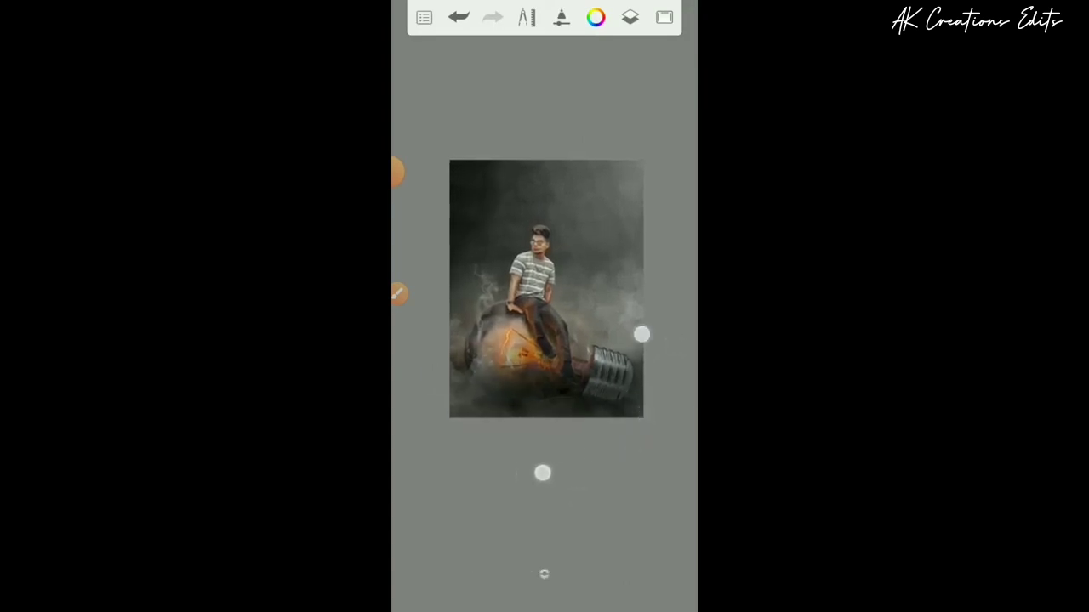
scroll(592, 403, "up", 2)
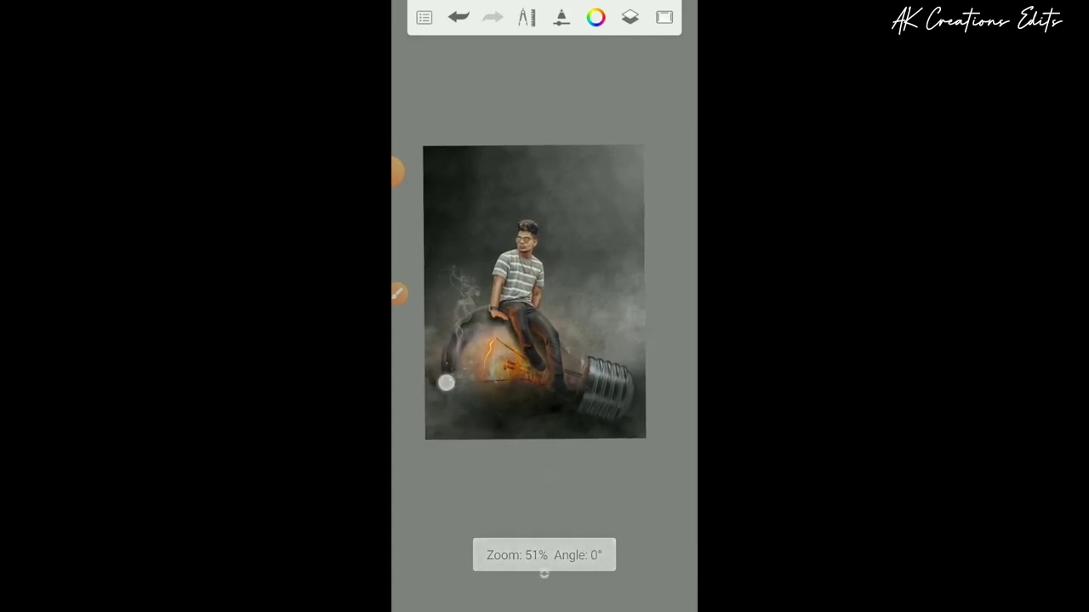
mouse_move(445, 384)
left_mouse_down()
mouse_move(508, 377)
mouse_move(445, 384)
mouse_move(408, 372)
left_mouse_up()
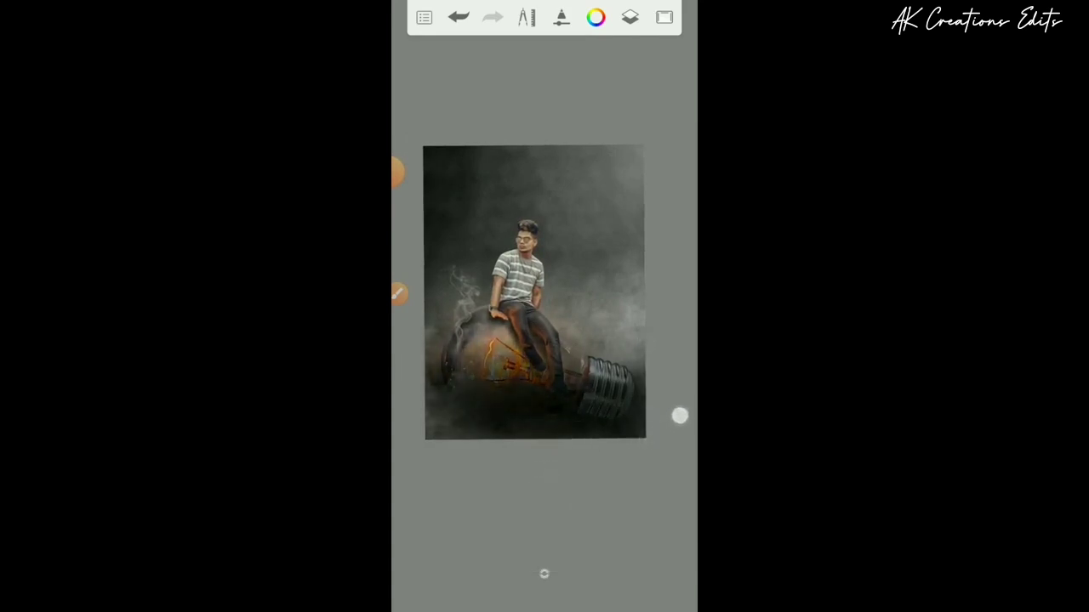
left_click_drag(680, 415, 614, 415)
mouse_move(669, 363)
left_mouse_down()
mouse_move(534, 423)
mouse_move(655, 420)
left_mouse_up()
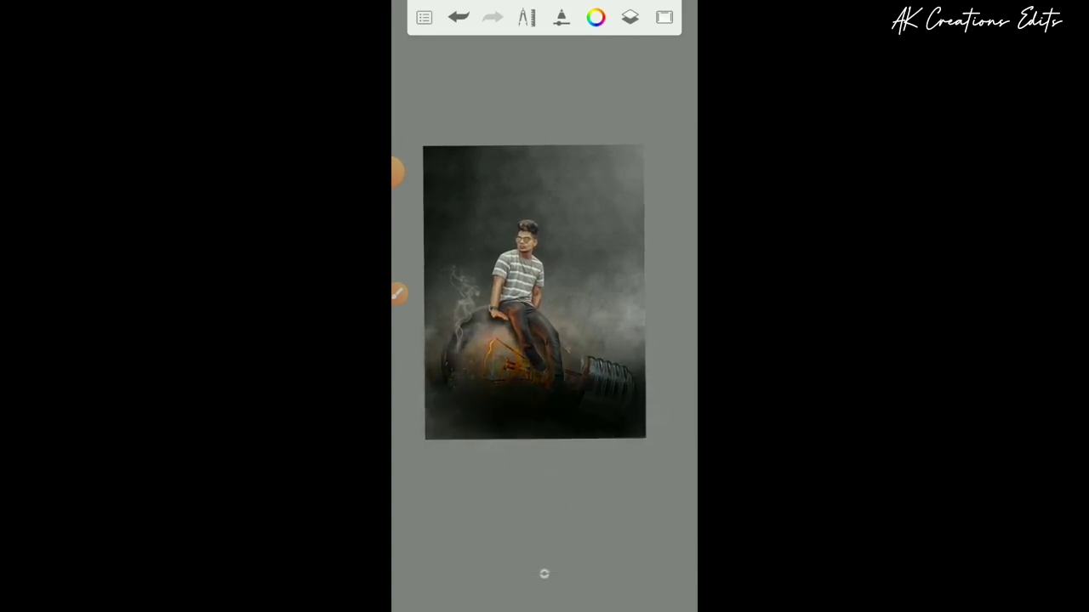
left_click(629, 17)
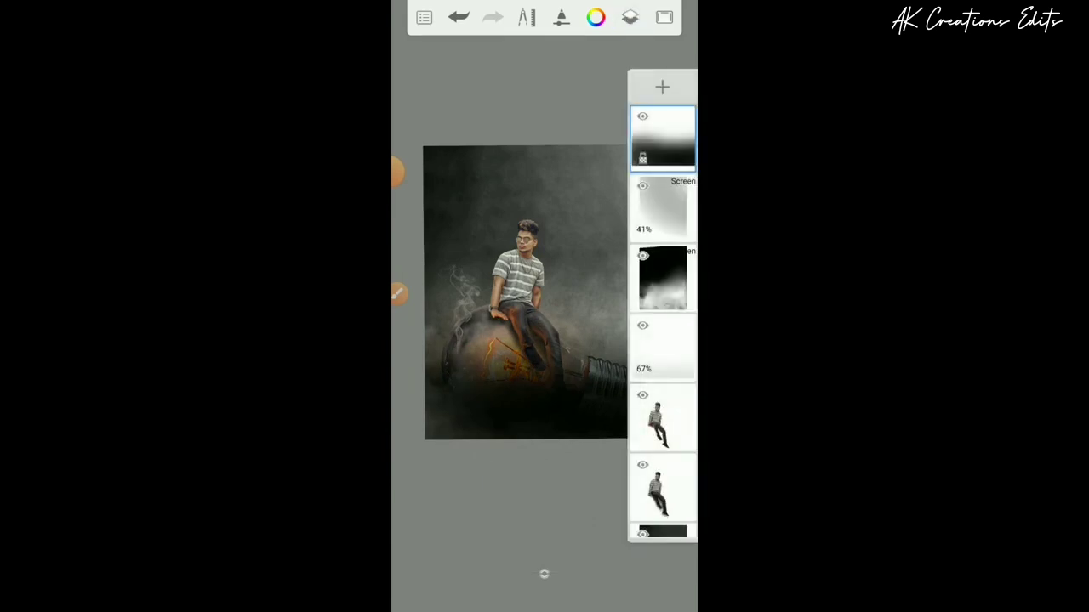
Lower the top darkening layer's opacity to 57
left_click(681, 140)
left_click_drag(645, 244, 546, 459)
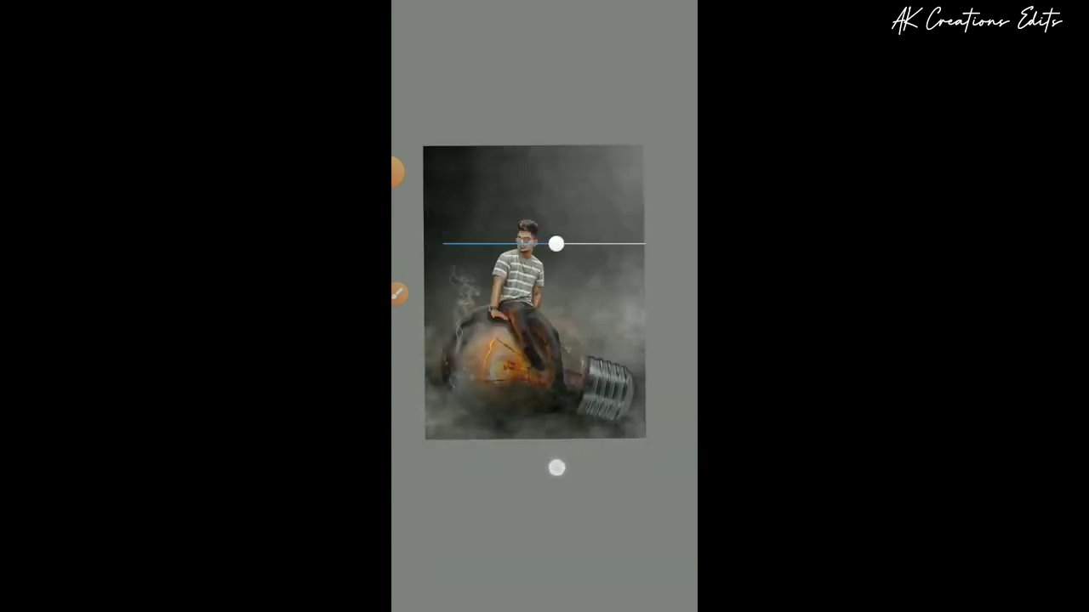
left_click_drag(556, 468, 557, 468)
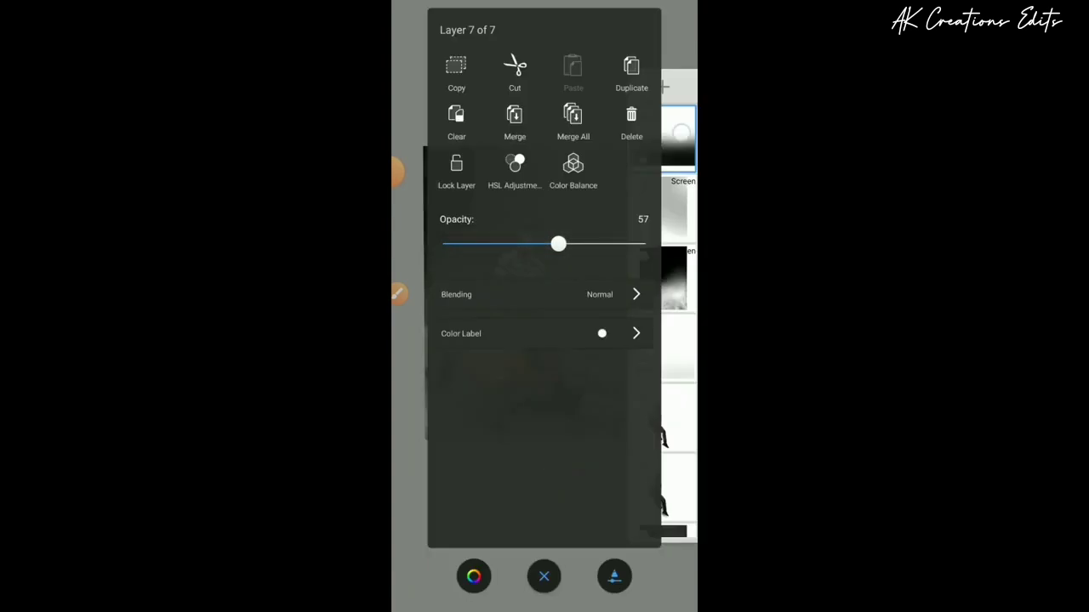
left_click(544, 577)
Select the Screen layer, hide the layers list, and bring up the main menu
left_click(672, 205)
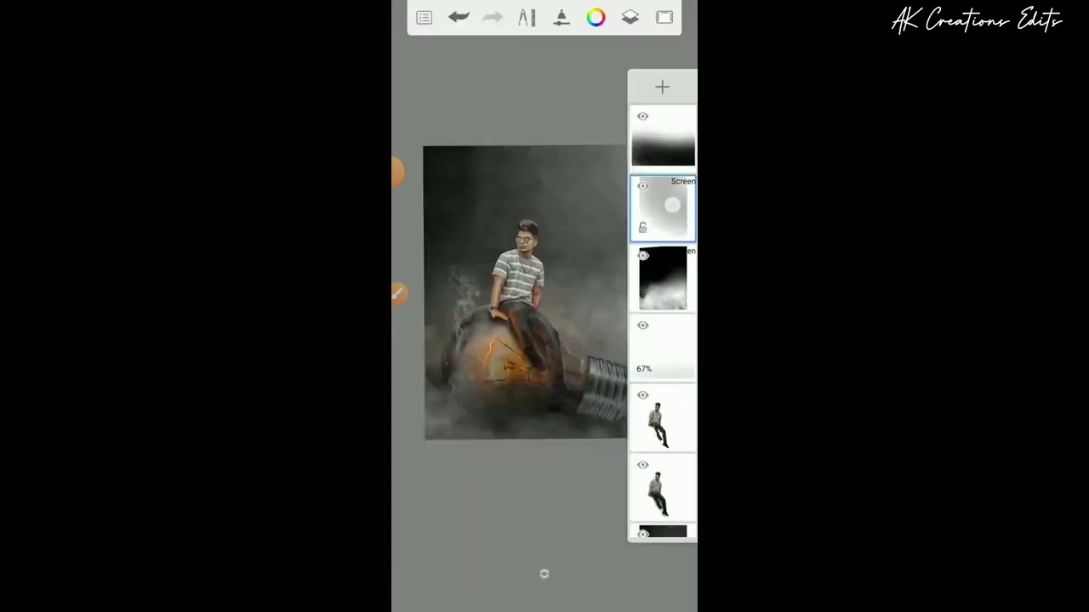
left_click(629, 17)
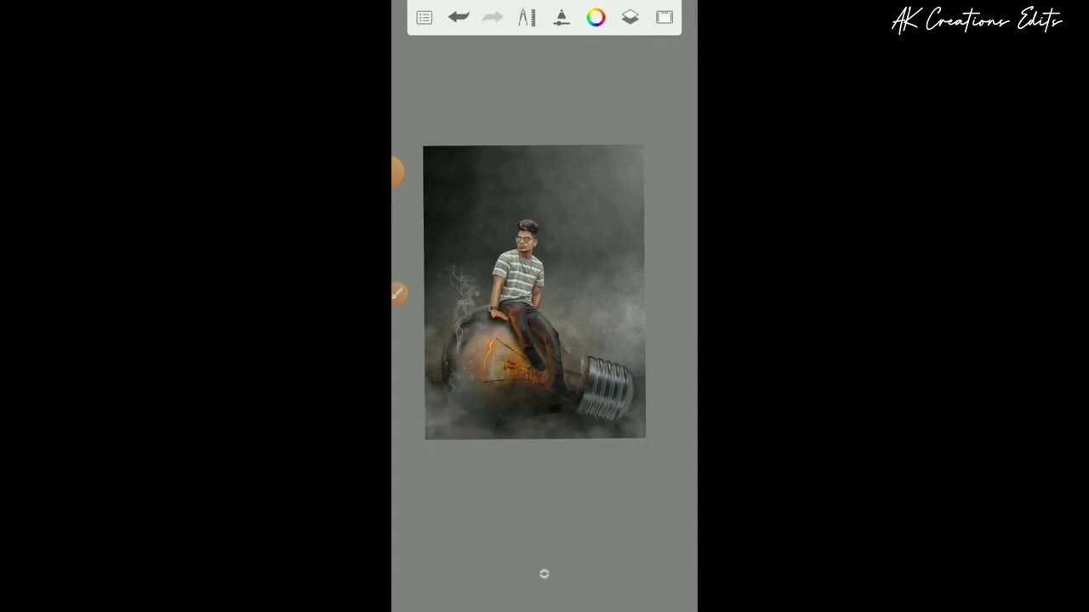
scroll(578, 320, "down", 2)
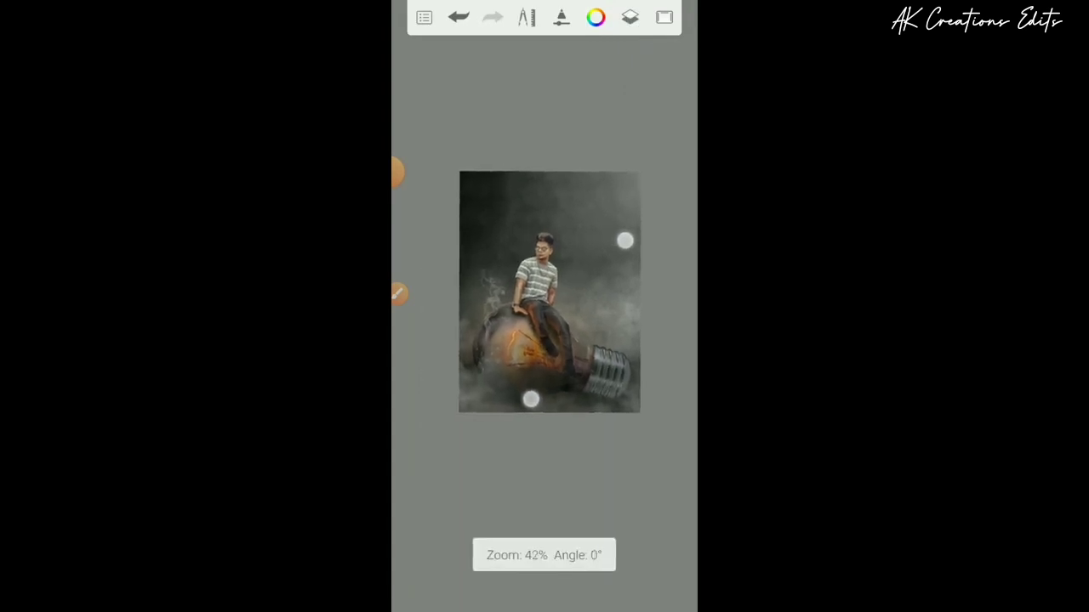
scroll(578, 320, "up", 1)
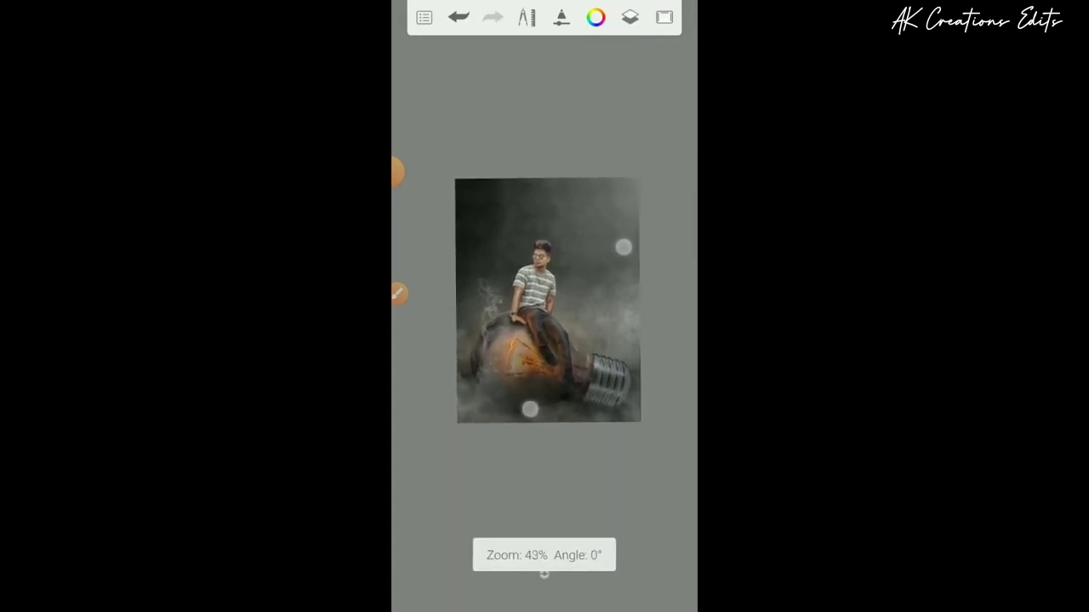
left_click(423, 17)
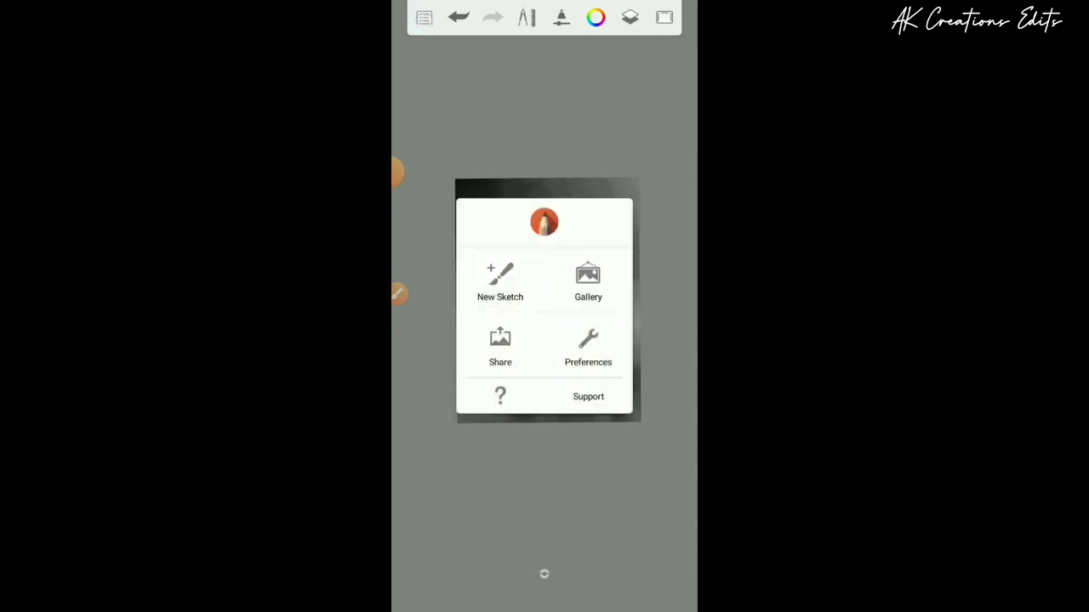
Save the finished composite to the device through Share > Save to device
left_click(501, 344)
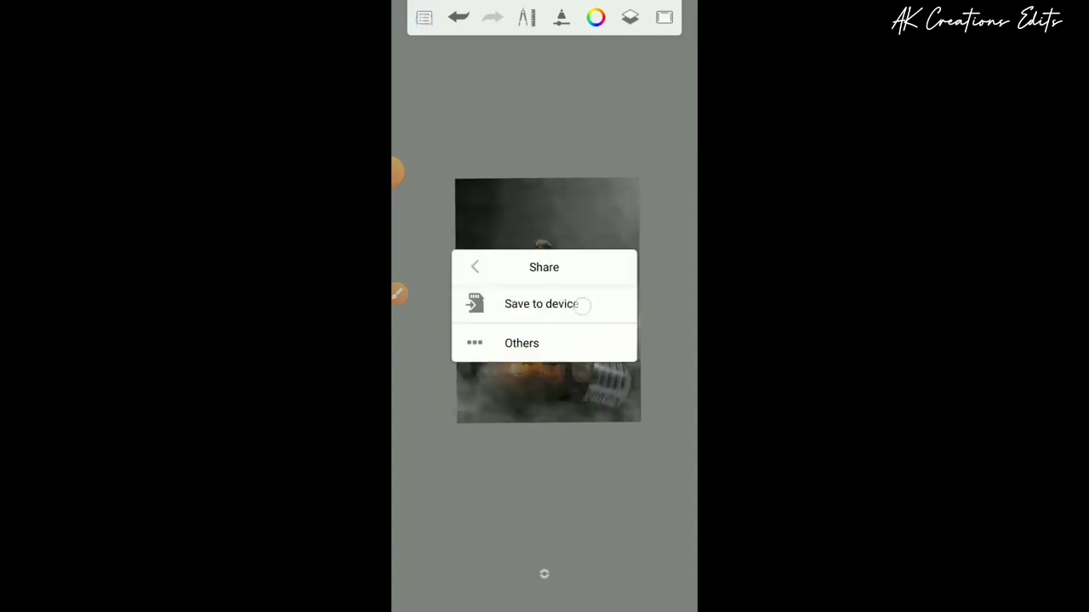
left_click(581, 304)
left_click(409, 172)
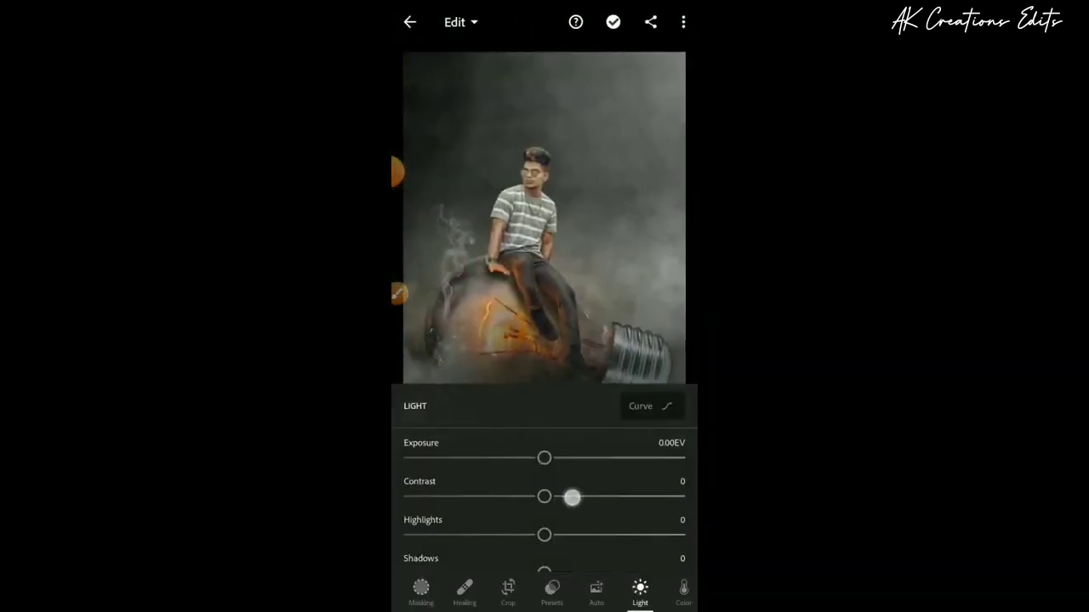
Set Highlights -11, Shadows -13, Whites 12, lower Blacks, and warm Temp to 9
left_click_drag(571, 498, 572, 442)
left_click_drag(544, 469, 612, 474)
left_click_drag(545, 497, 562, 498)
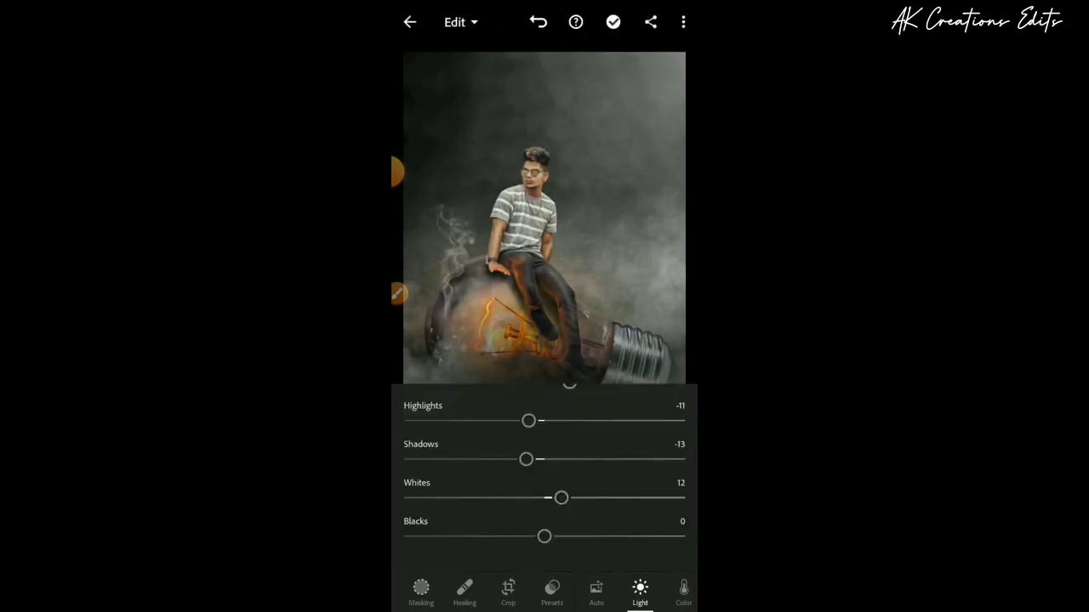
left_click_drag(544, 536, 508, 536)
left_click(683, 587)
left_click_drag(544, 446, 556, 445)
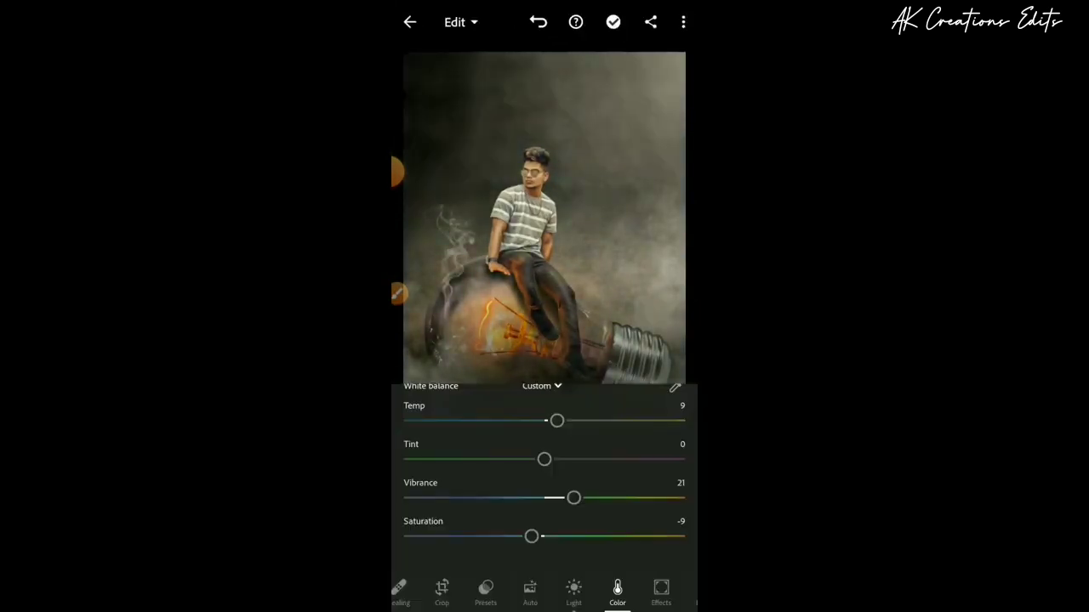
In Color Mix, set orange Hue -48, Saturation -3 and Luminance -7
left_click(431, 375)
left_click(456, 459)
left_click_drag(544, 505, 476, 505)
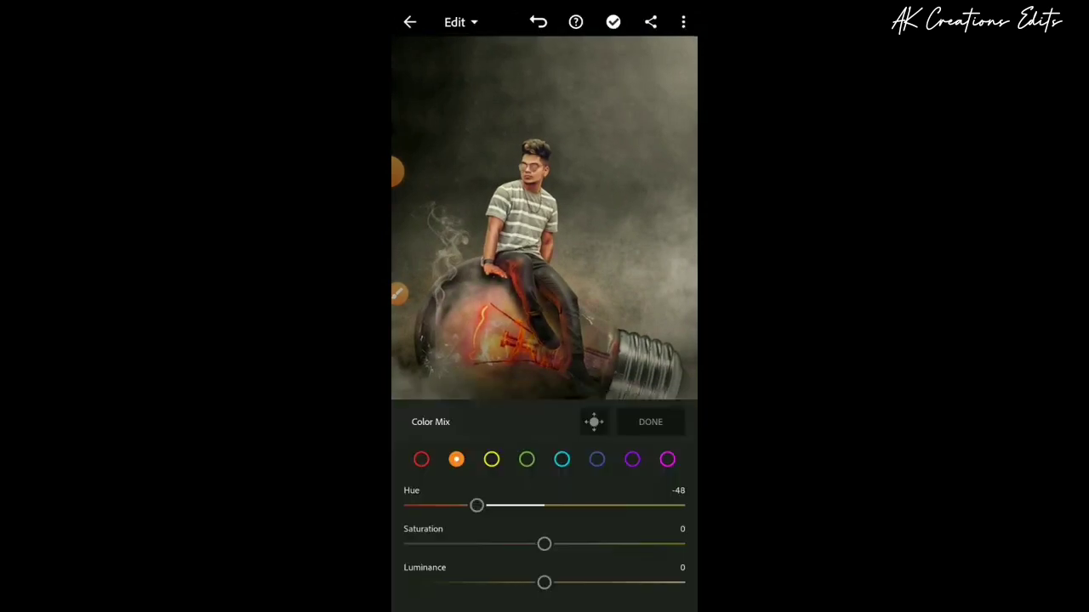
left_click_drag(544, 543, 539, 543)
left_click_drag(544, 583, 535, 582)
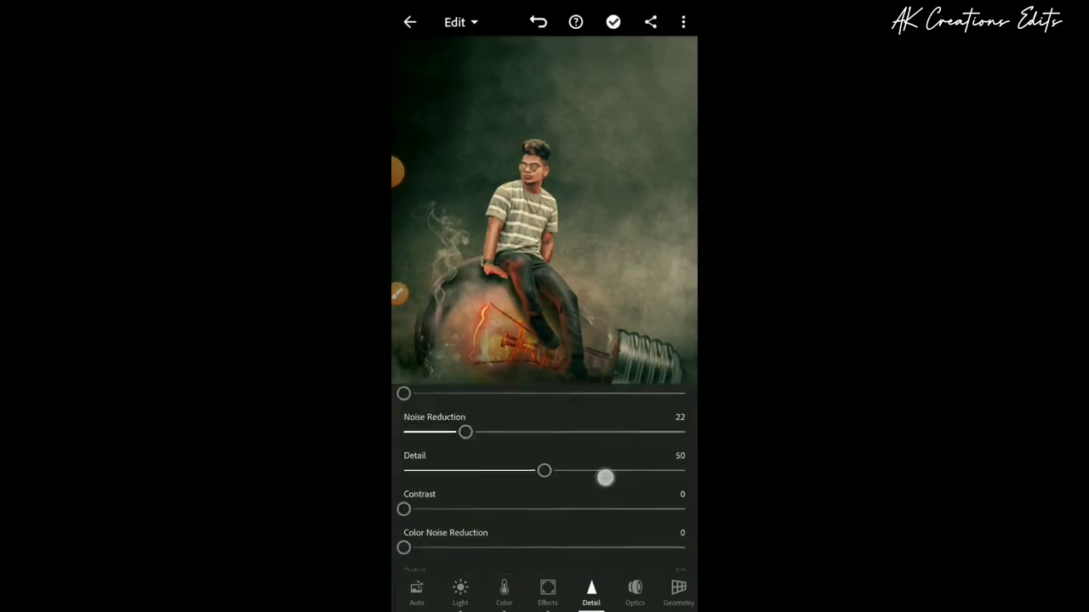
Add a point to the overall tone curve and lift its black point
left_click(477, 393)
left_click(545, 325)
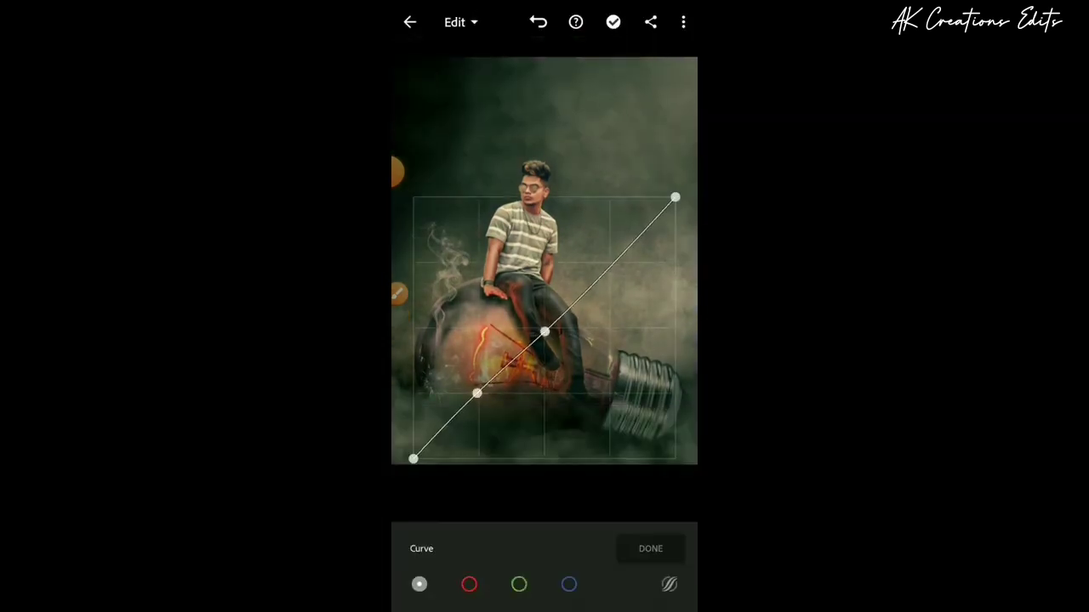
left_click(605, 253)
left_click_drag(413, 459, 416, 445)
Reshape the red channel curve with several control points to warm the composite
left_click(469, 584)
left_click(477, 388)
left_click(611, 247)
left_click(471, 384)
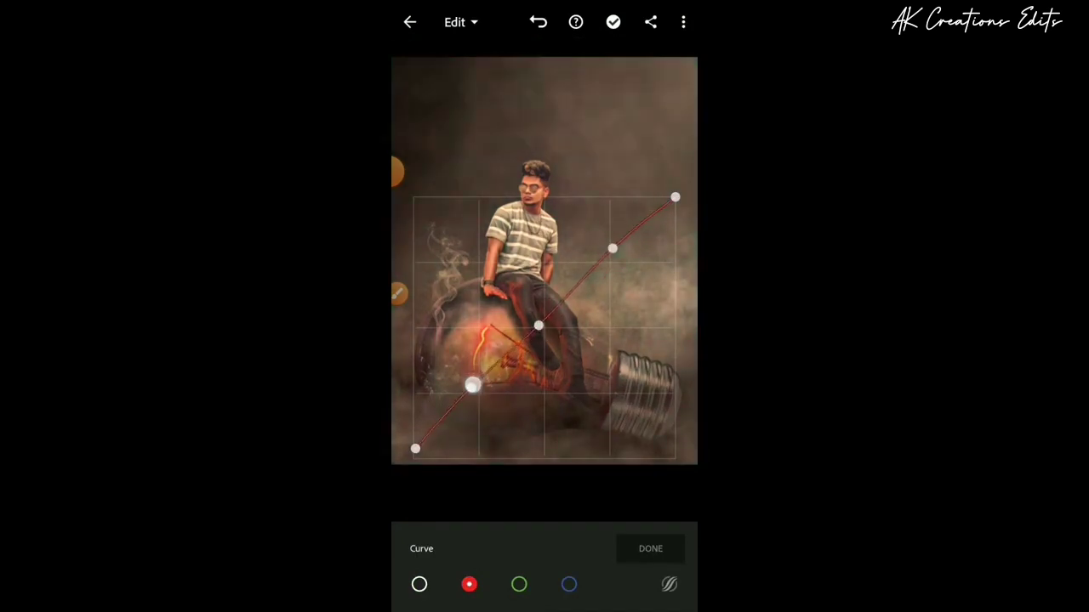
left_click_drag(545, 323, 544, 327)
left_click_drag(611, 248, 609, 262)
left_click(632, 228)
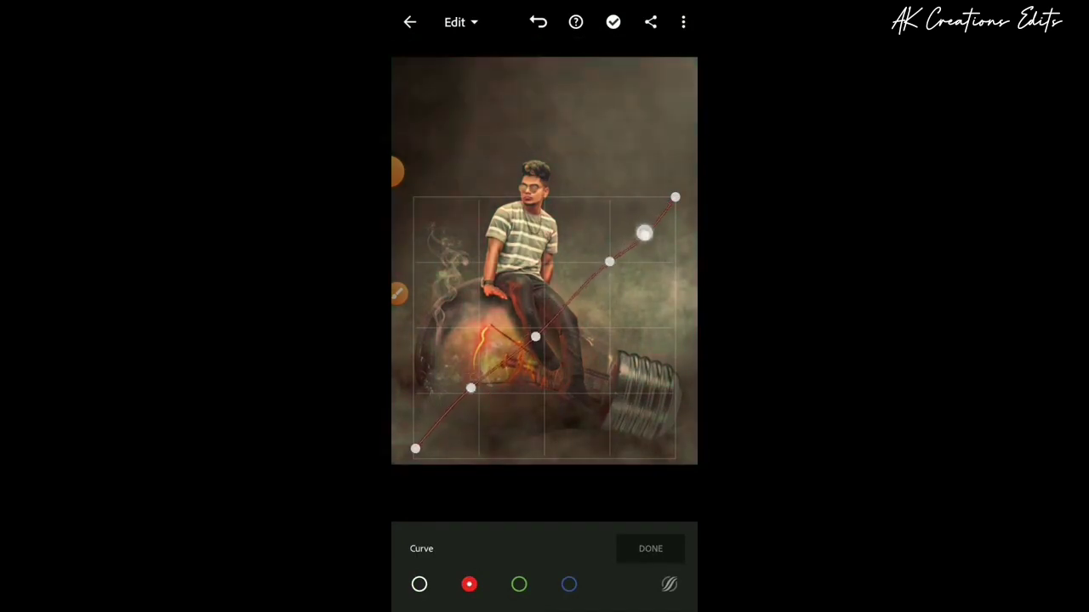
left_click(521, 352)
left_click(650, 549)
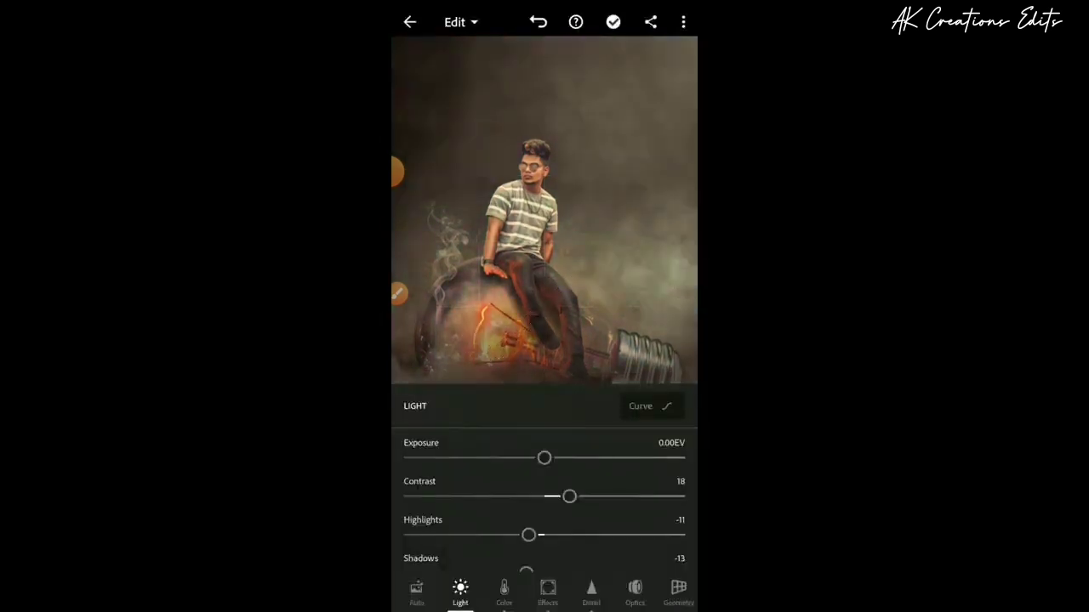
Add a linear gradient mask over the lower image with exposure about -1.85 EV
left_click(417, 587)
left_click(668, 515)
left_click_drag(542, 361, 542, 325)
left_click_drag(544, 418, 479, 417)
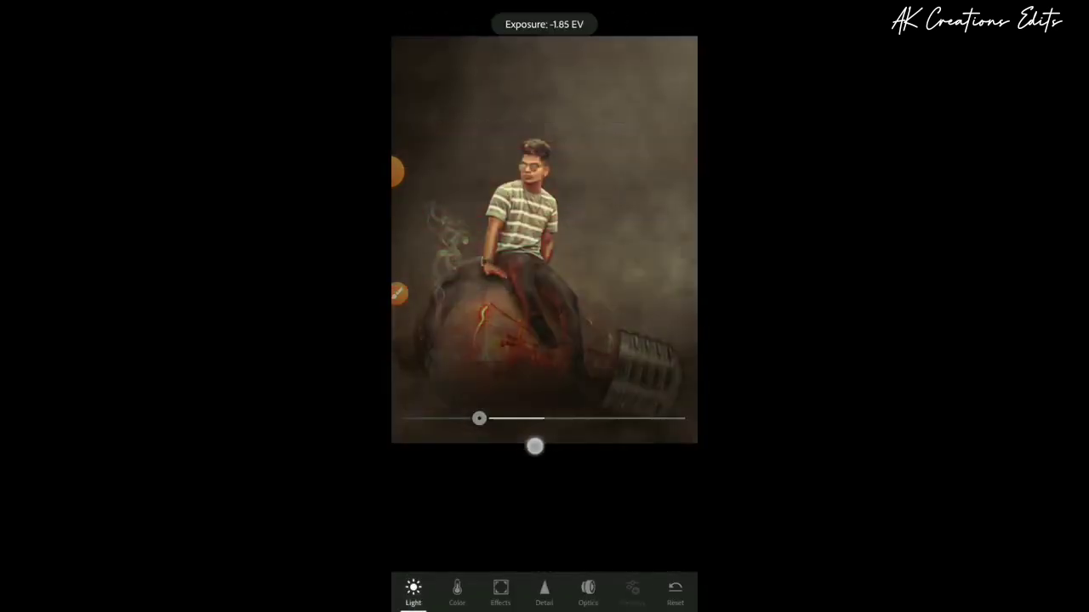